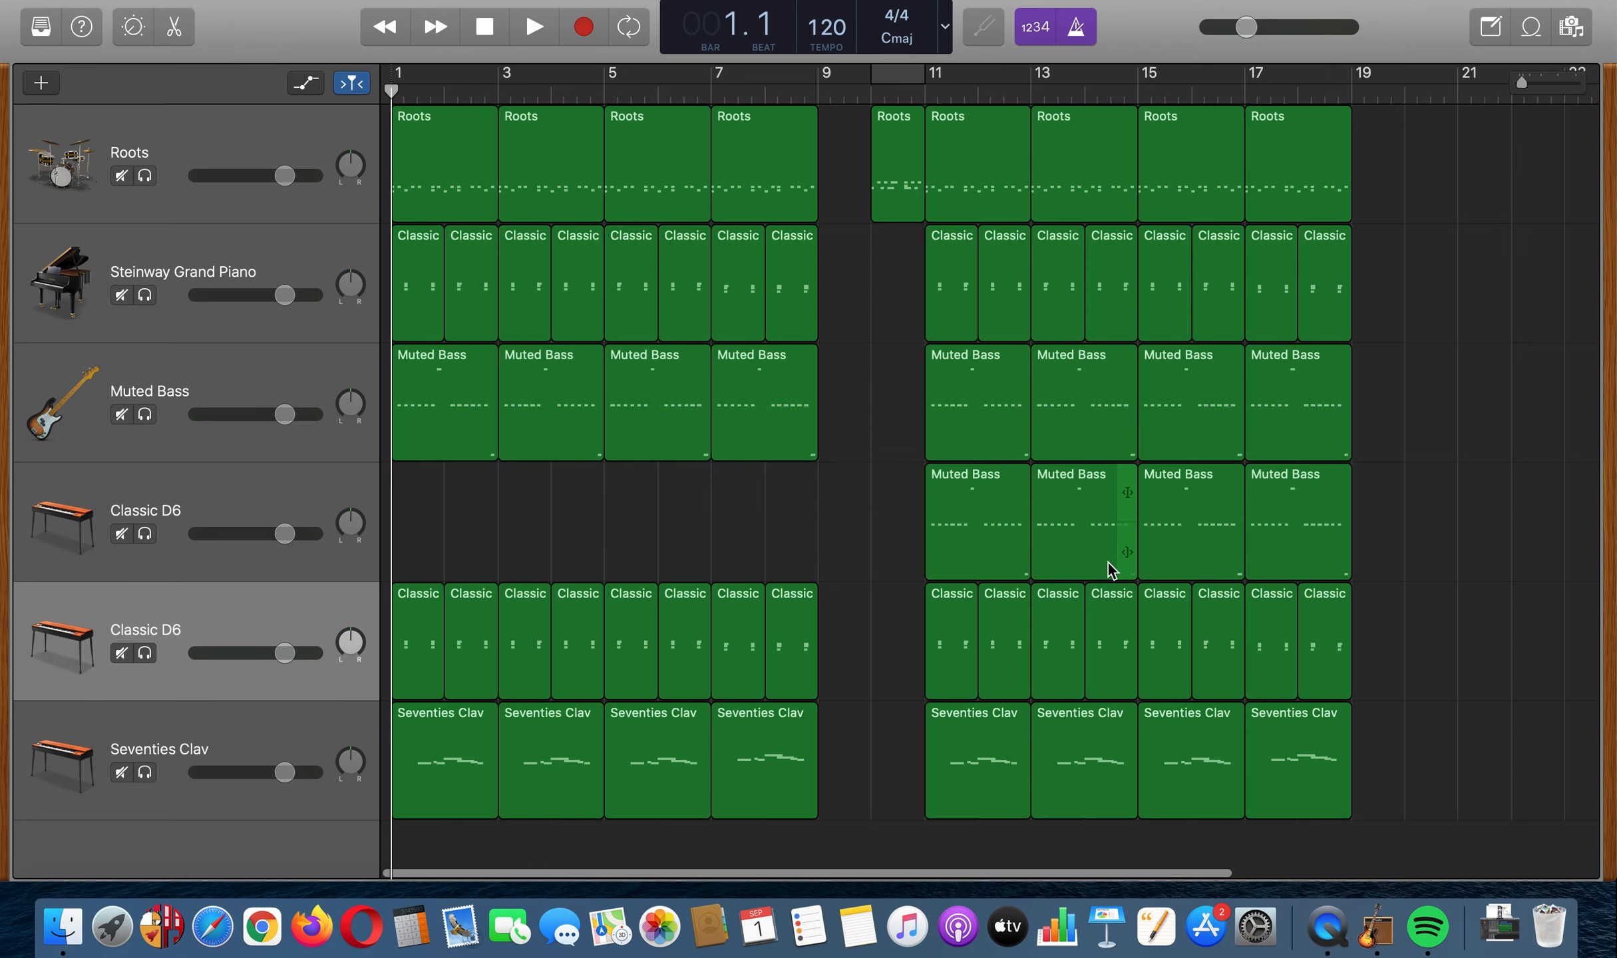
# Play the arrangement from bar 1 to bar 12, showing the automation curves of all tracks during playback.
pyautogui.scroll(-1, 712, 541)
pyautogui.scroll(1, 711, 535)
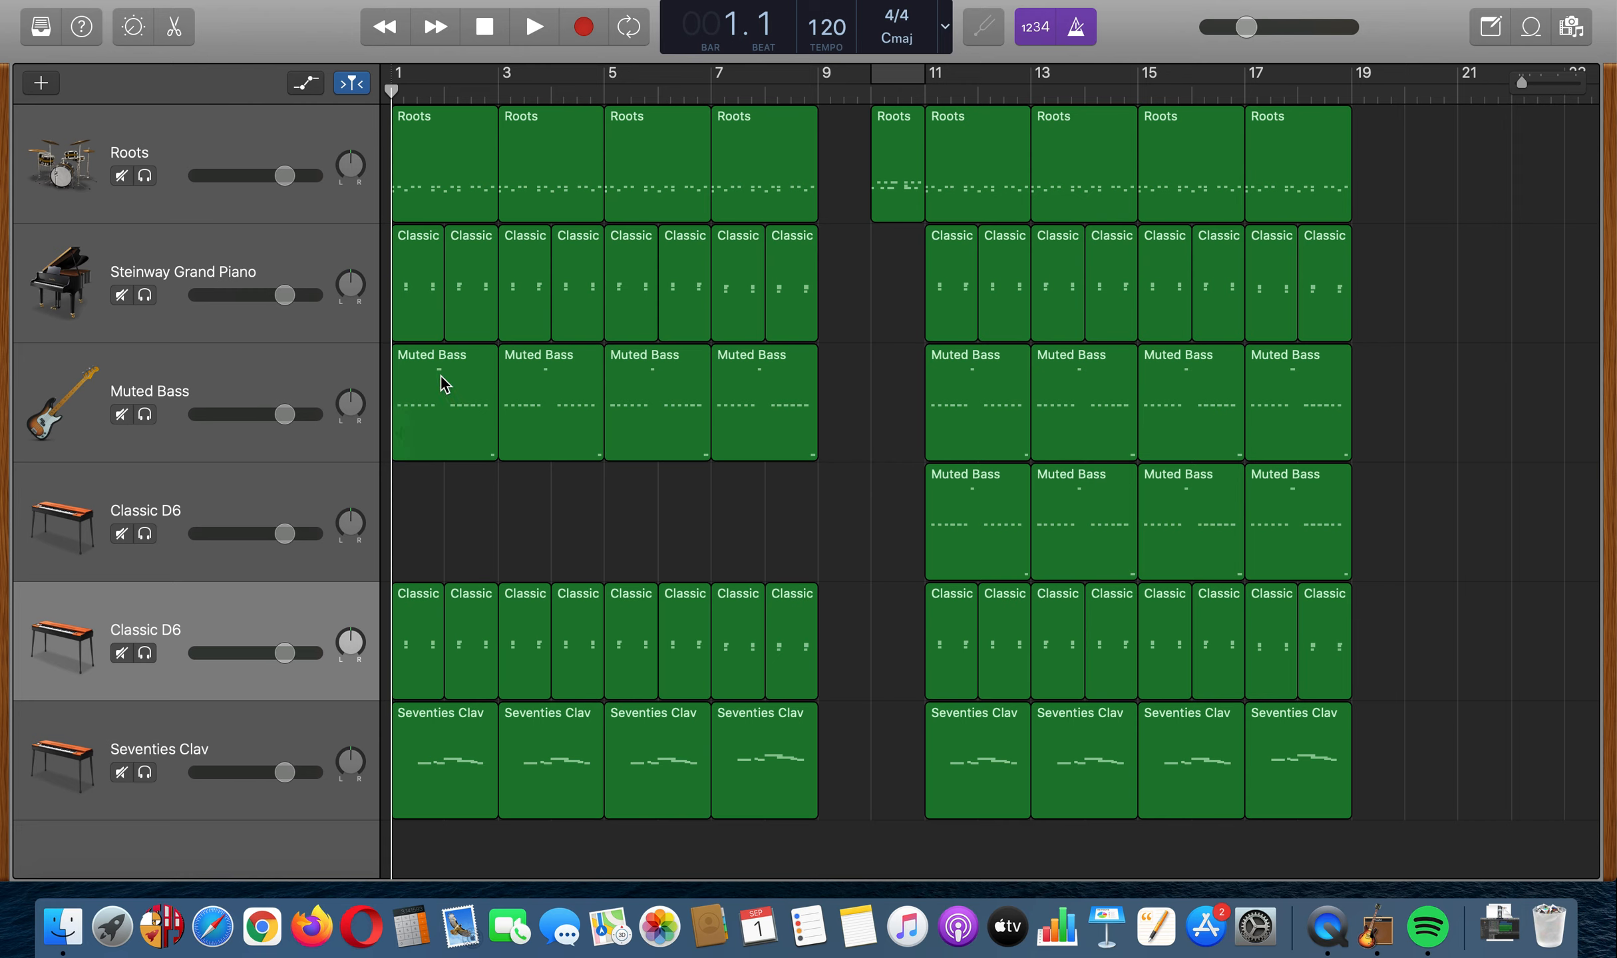
pyautogui.press('space')
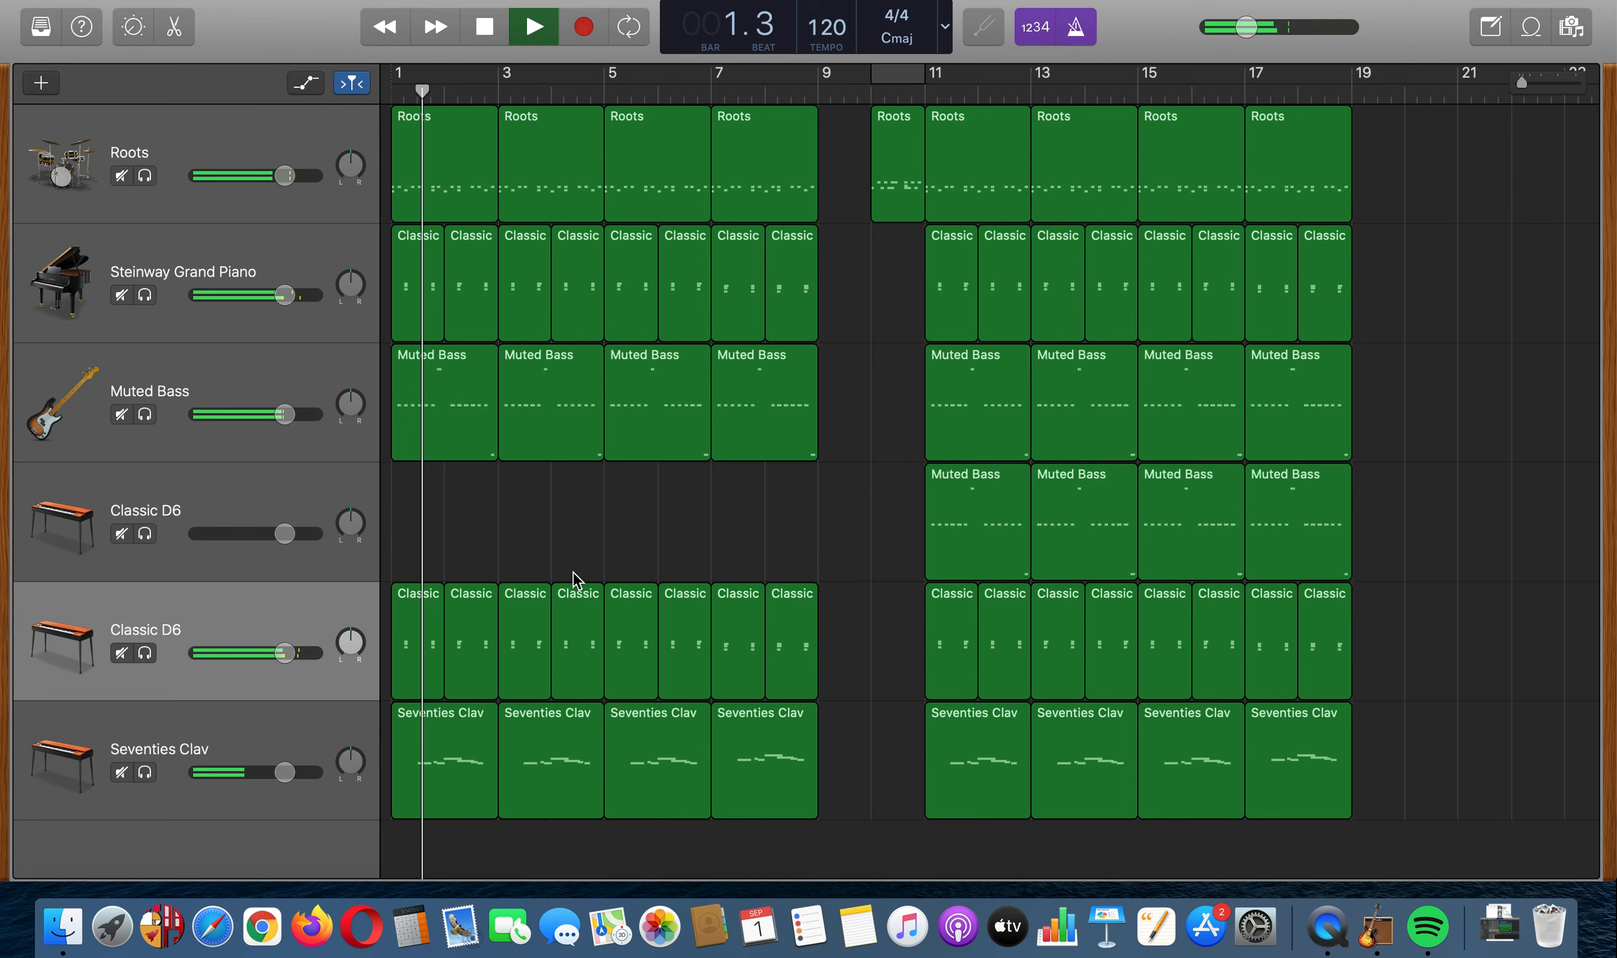
pyautogui.press('a')
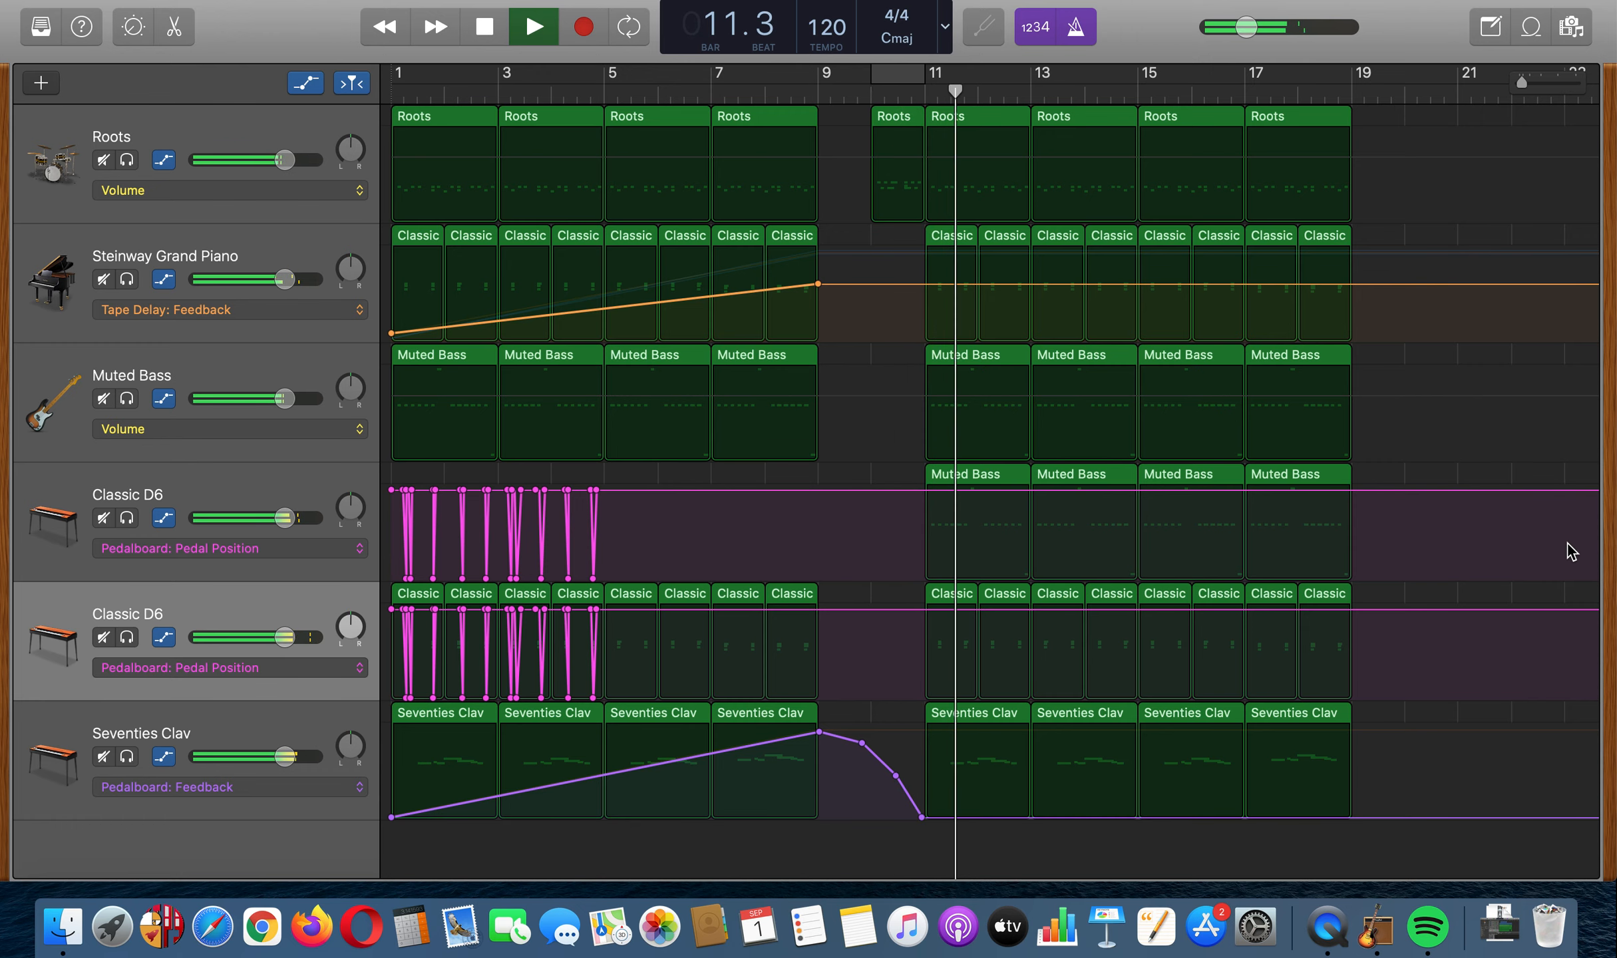
pyautogui.press('space')
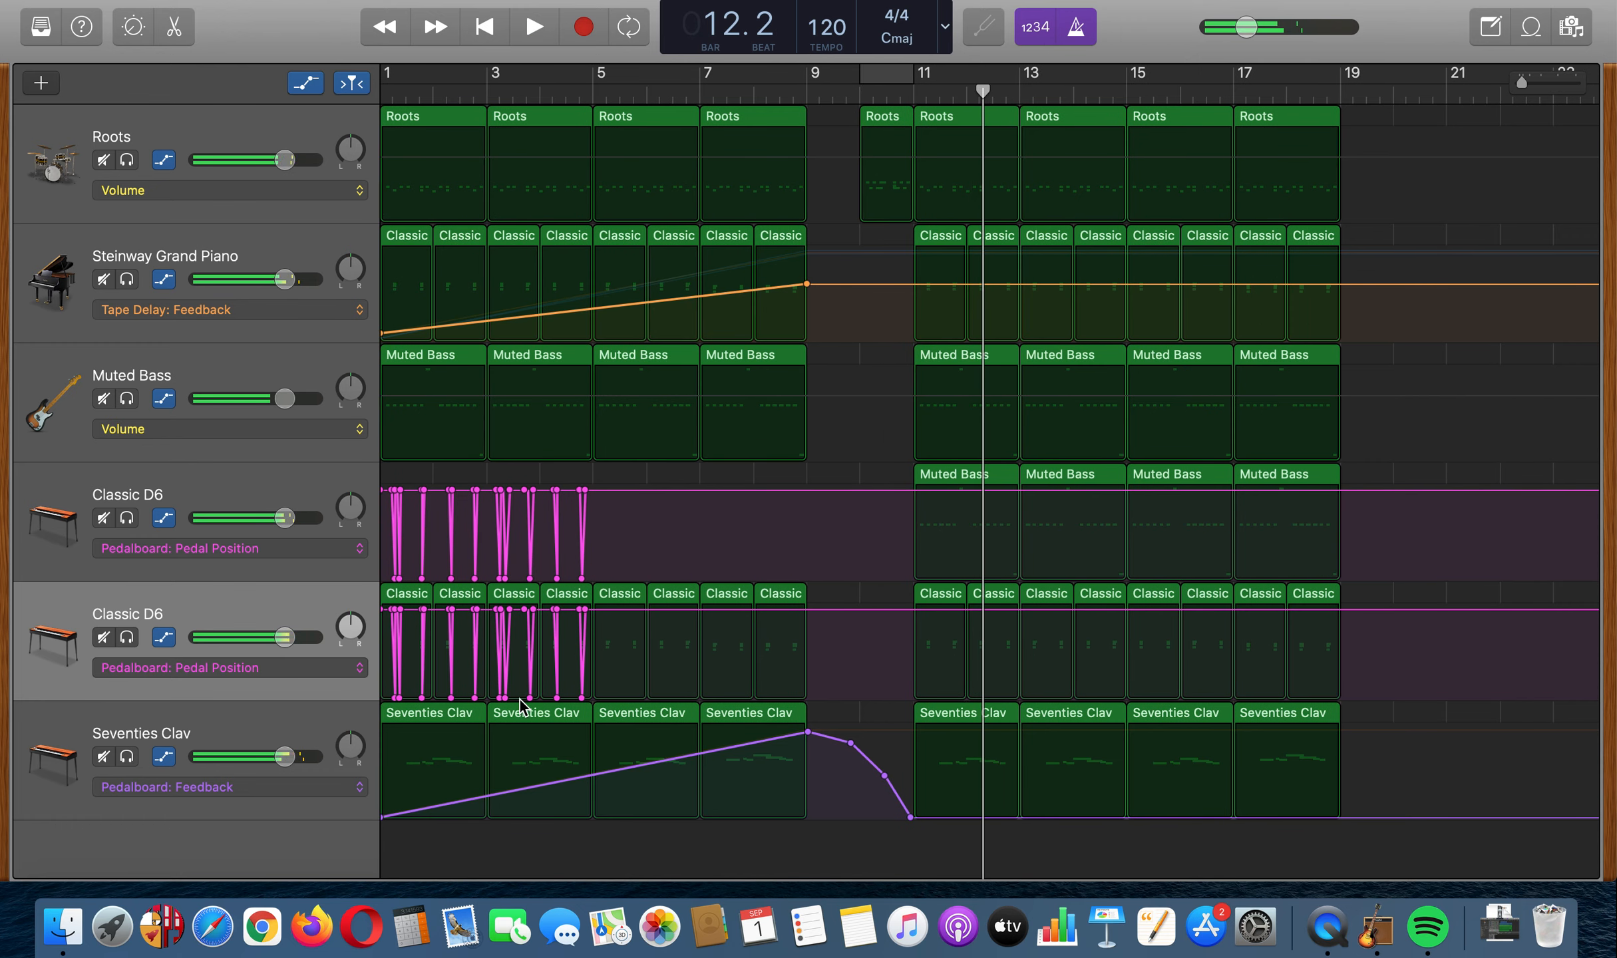
pyautogui.hscroll(-2, 519, 672)
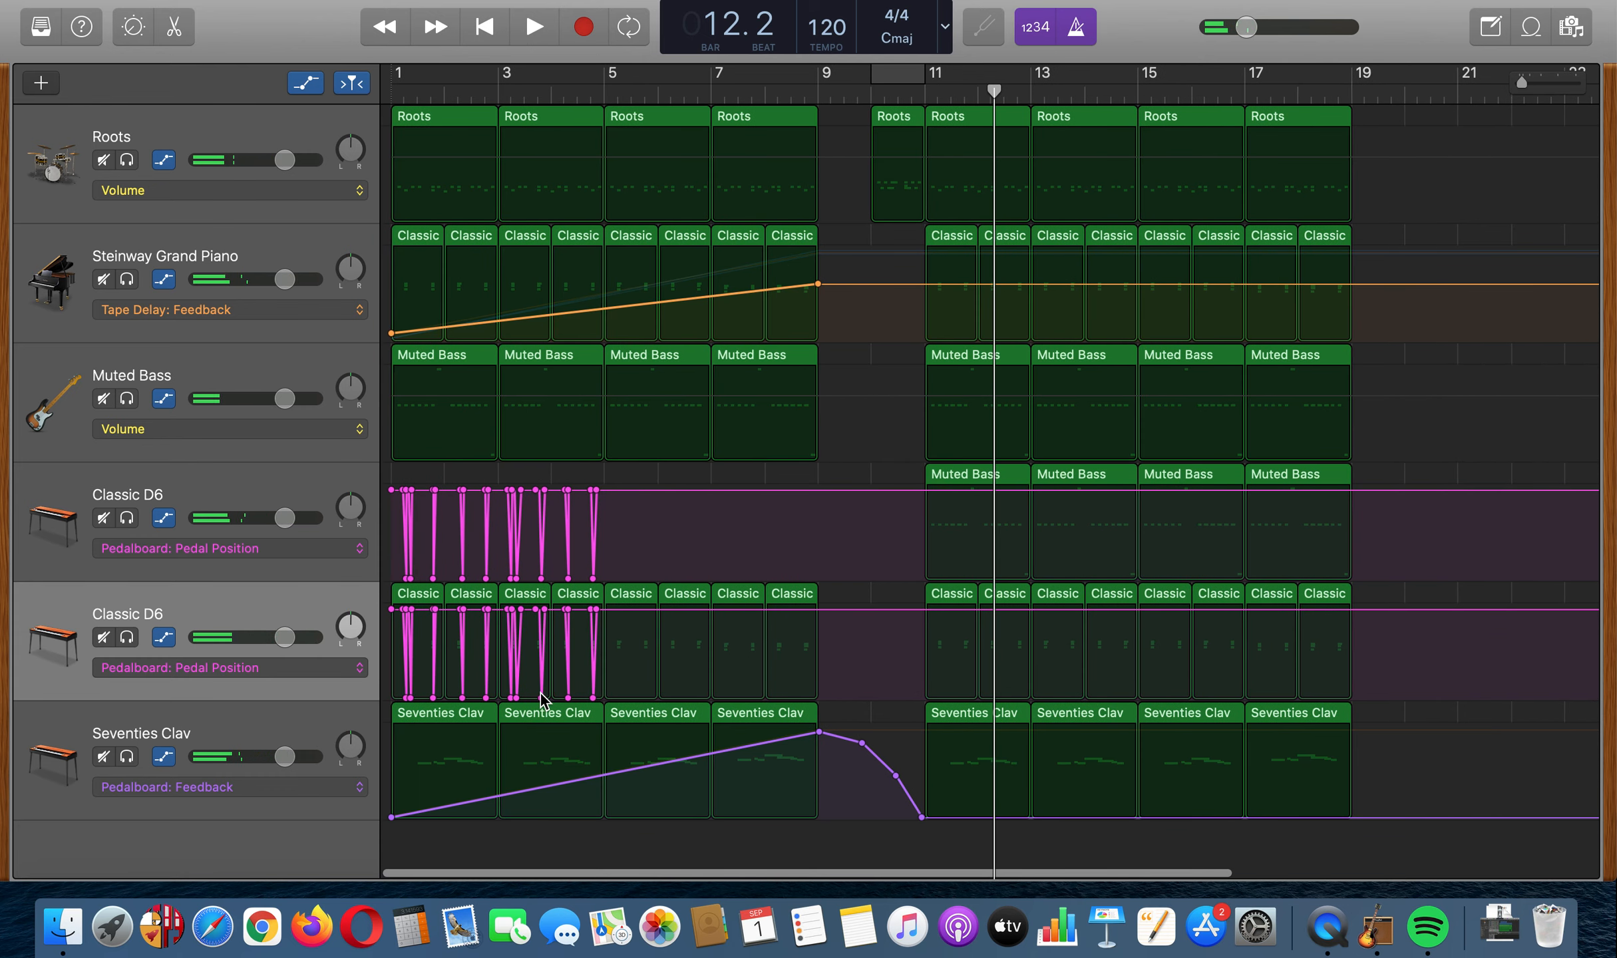
pyautogui.press('a')
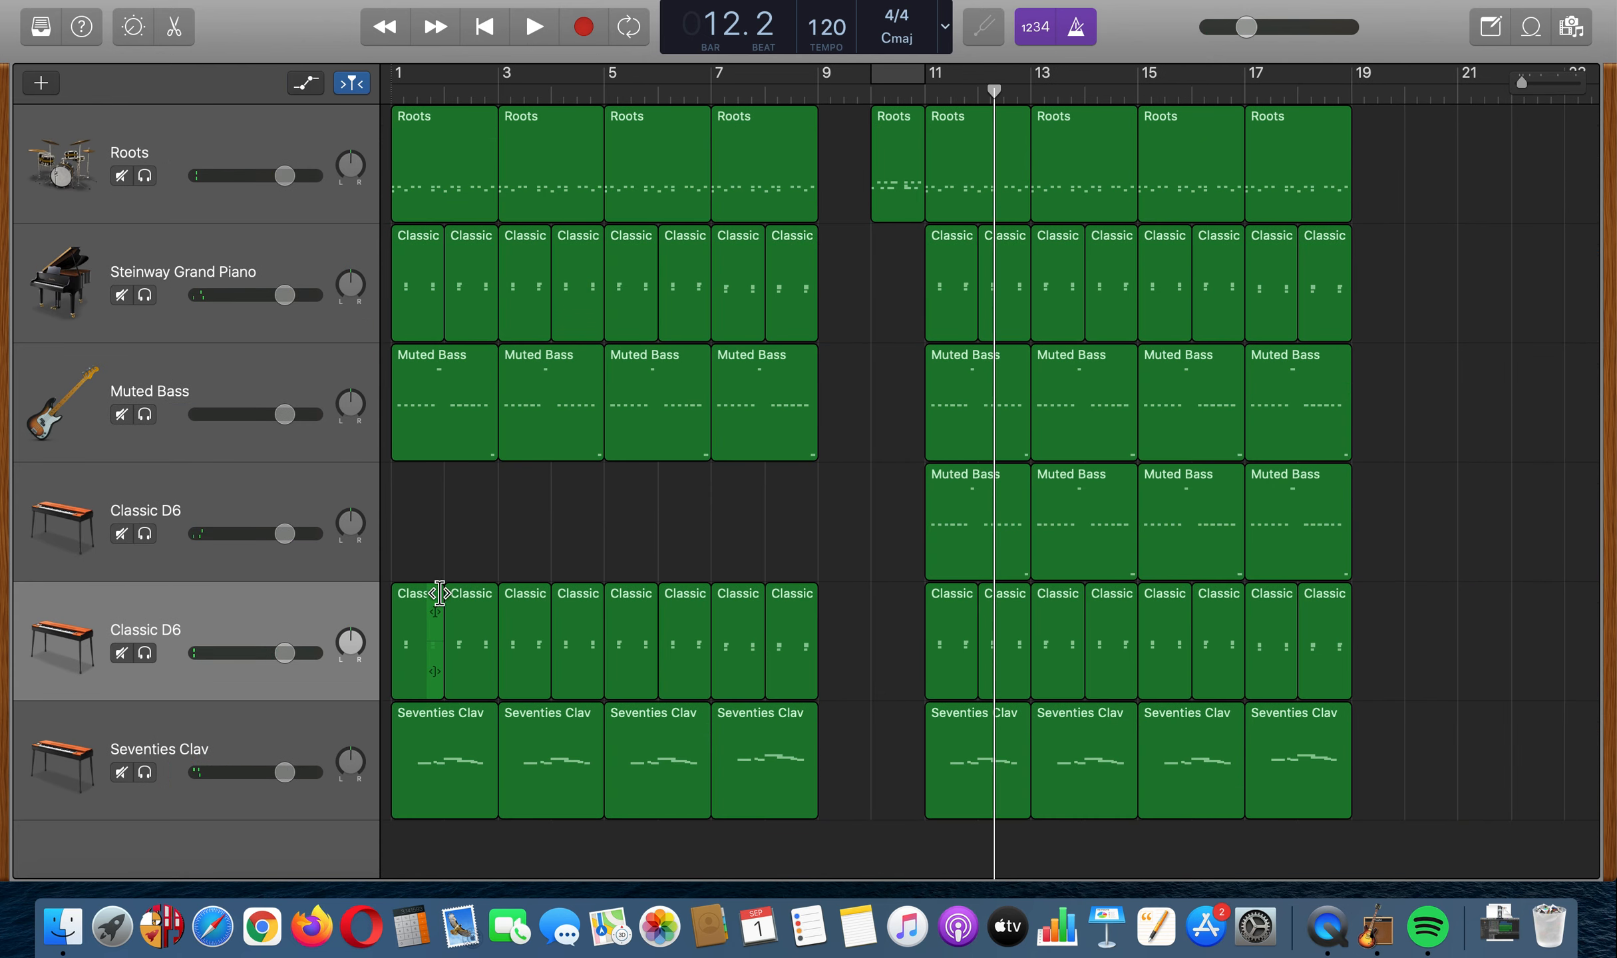
# Solo the Classic D6 track above Seventies Clav and audition it from bar 1, raising the master volume to -9.9 dB.
pyautogui.click(145, 654)
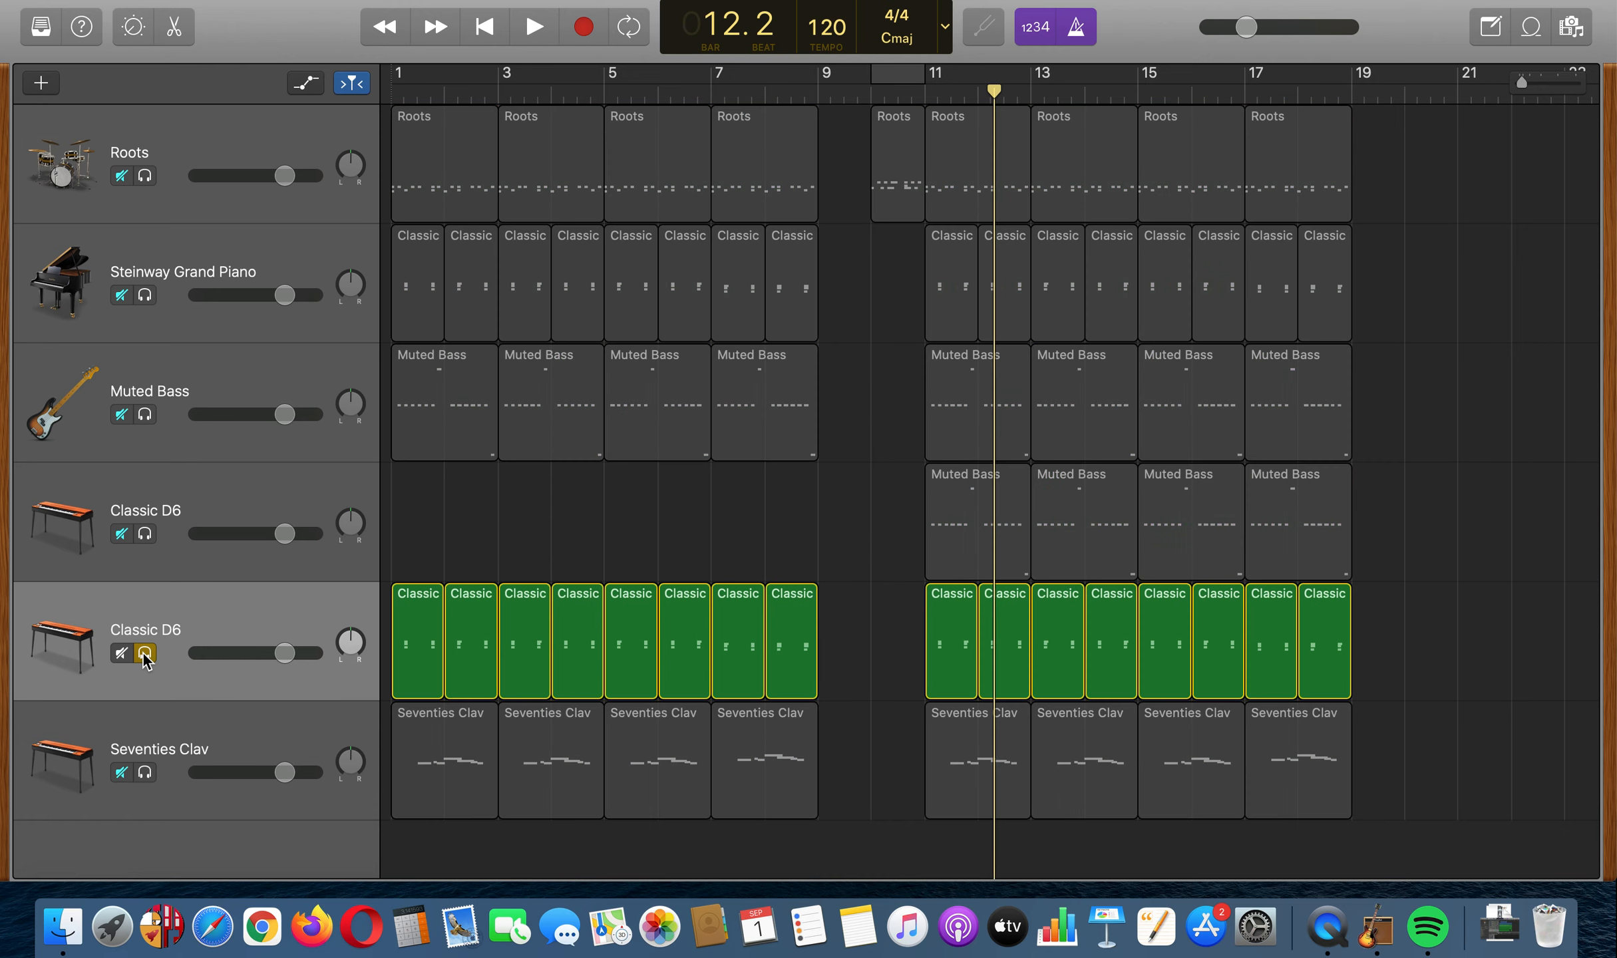
pyautogui.press('Return')
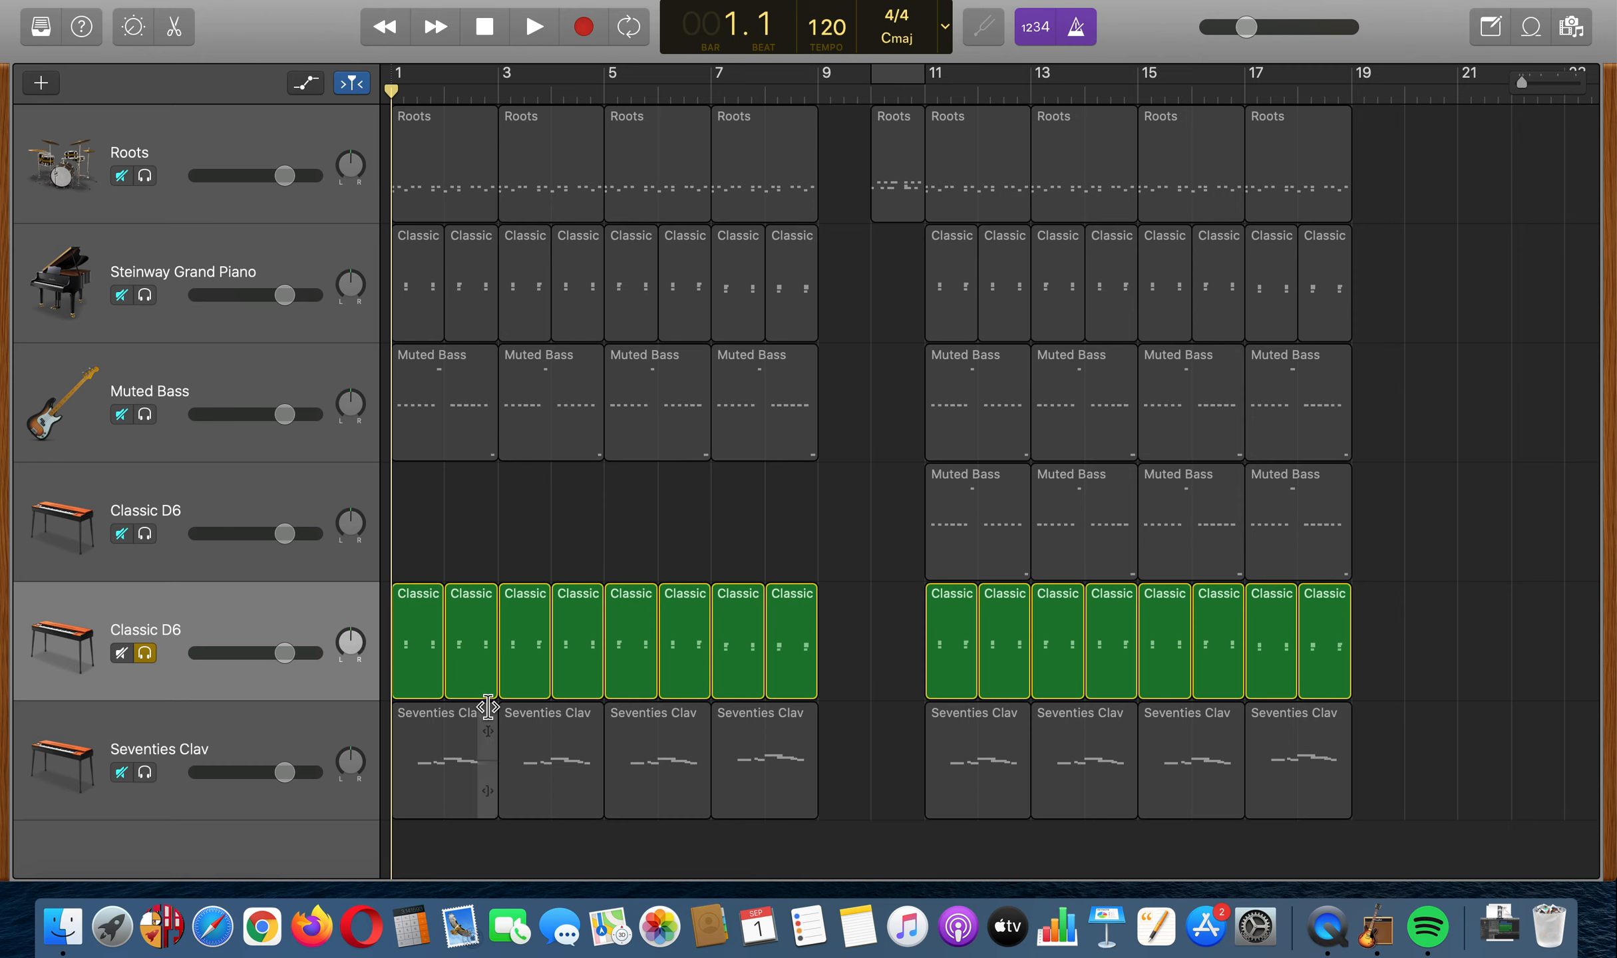
pyautogui.press('space')
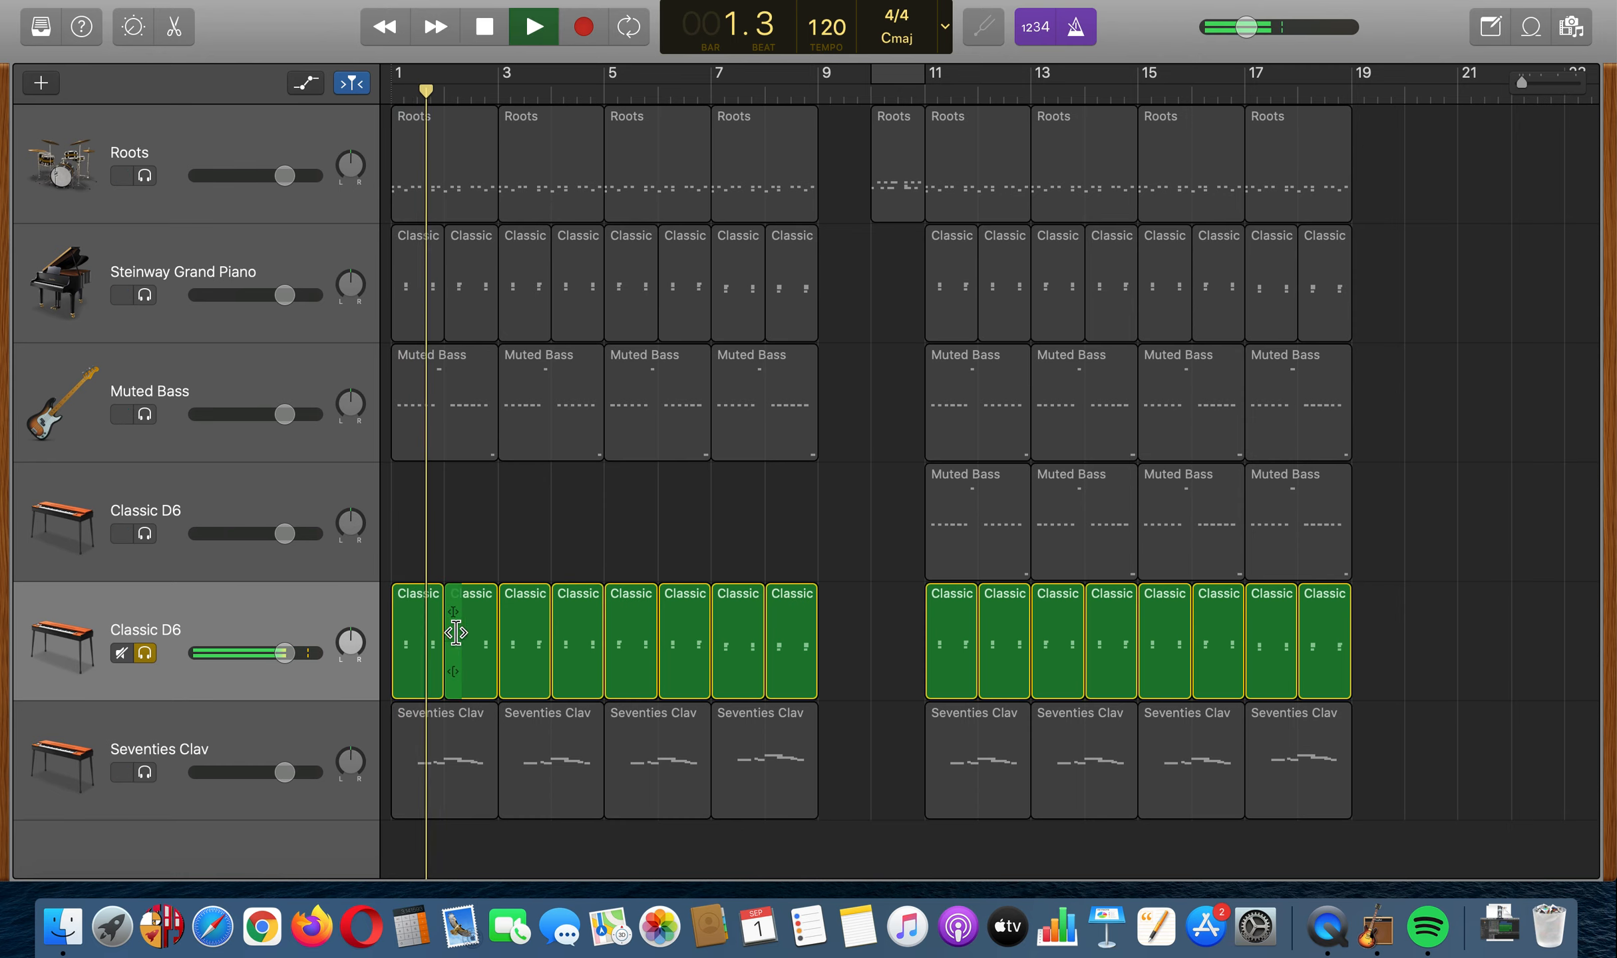
pyautogui.press('space')
pyautogui.moveTo(1247, 28); pyautogui.dragTo(1267, 28)
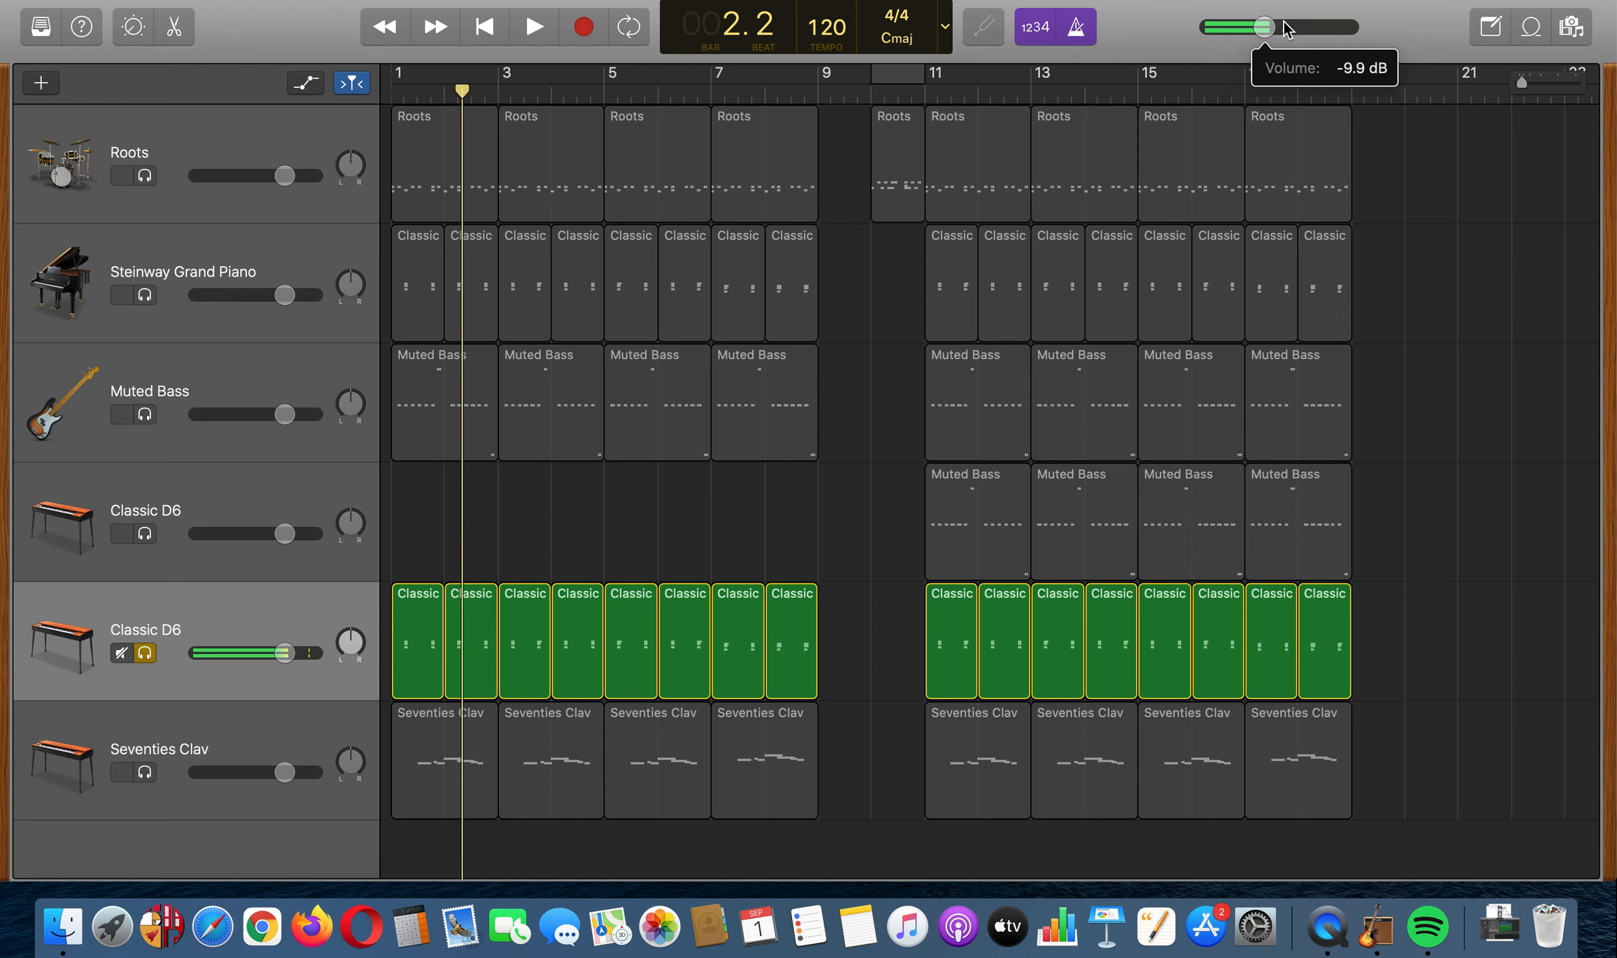
pyautogui.press('space')
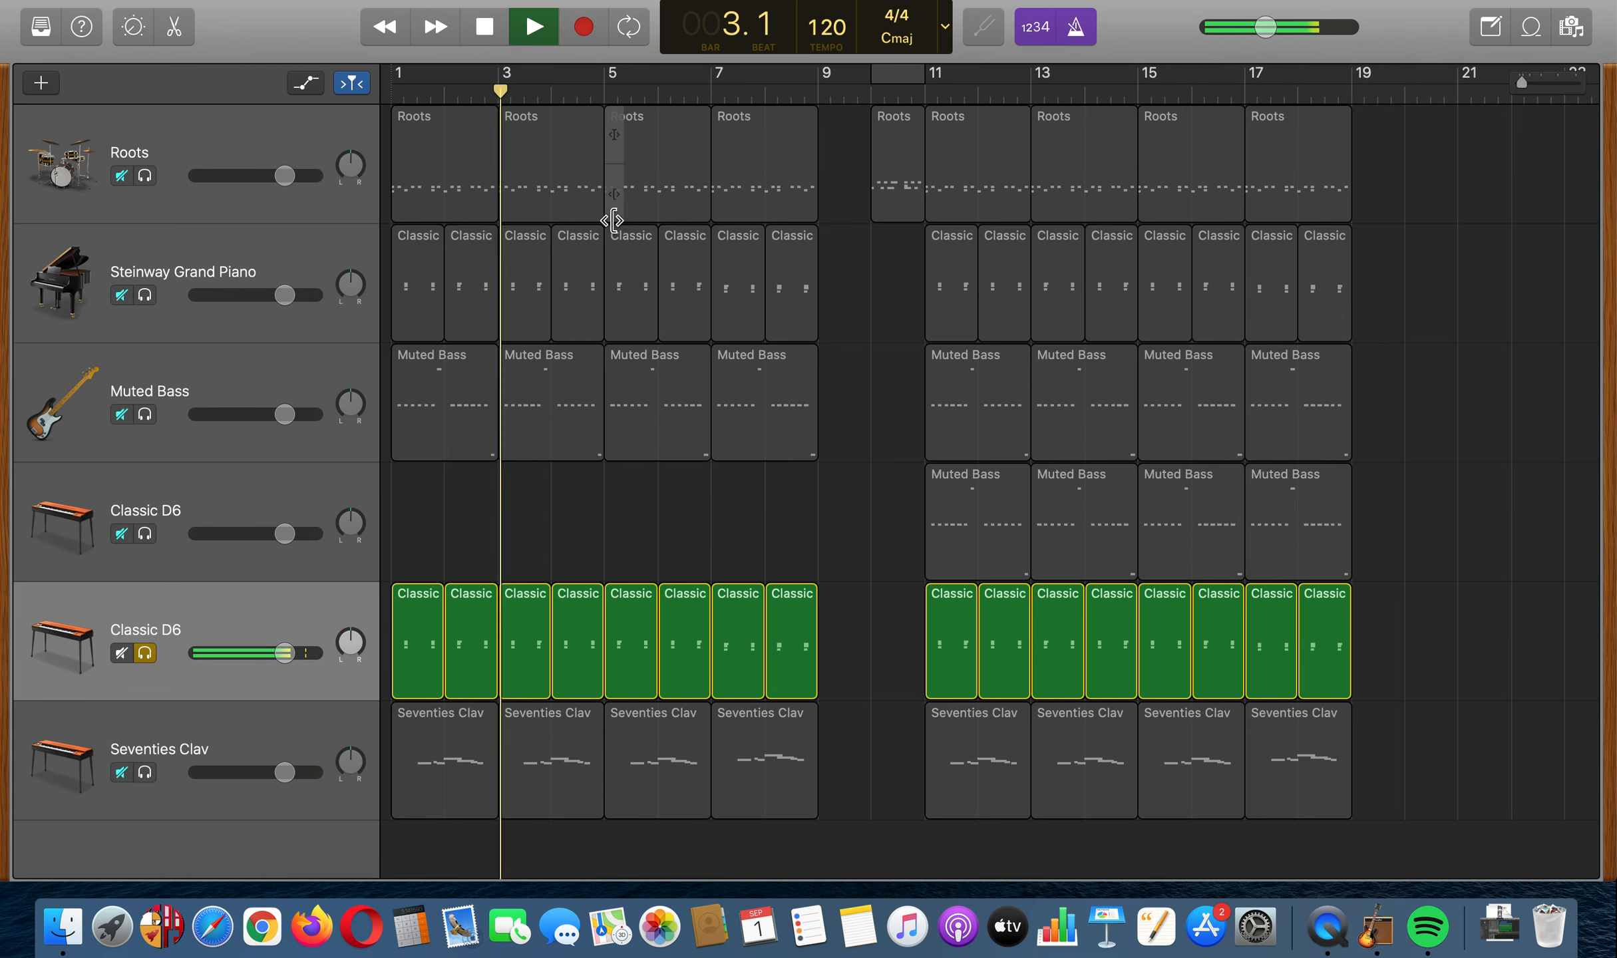
pyautogui.press('space')
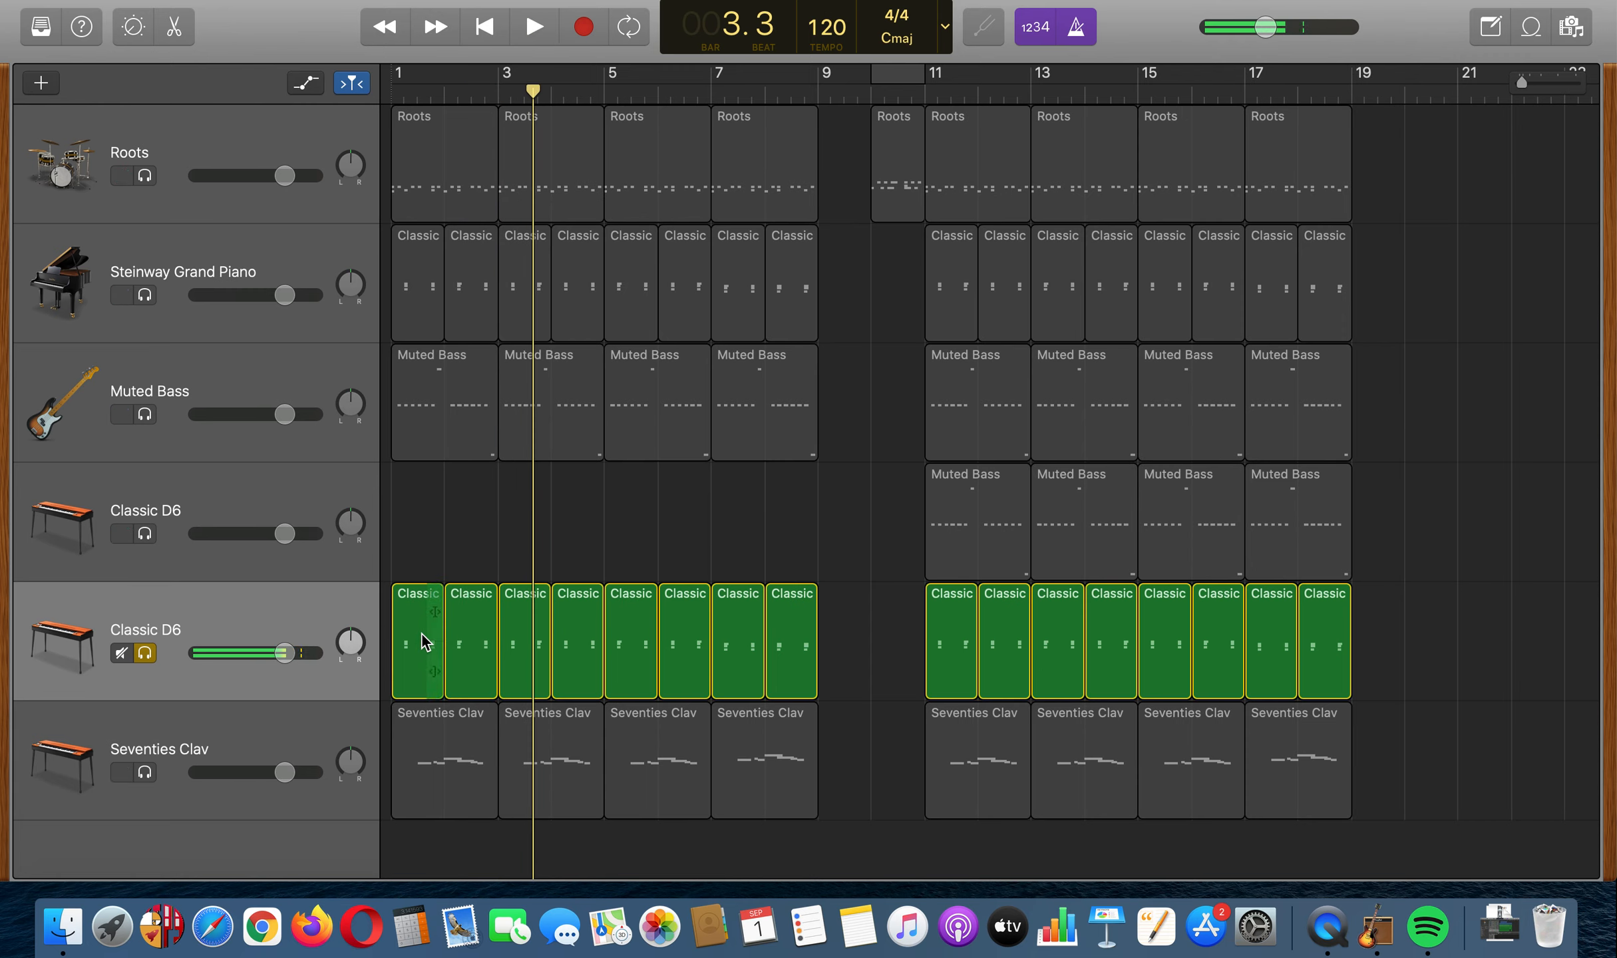
# Examine the soloed Classic D6 track's notes from bar 1 in the Piano Roll, with the note velocity lane hidden.
pyautogui.click(410, 630)
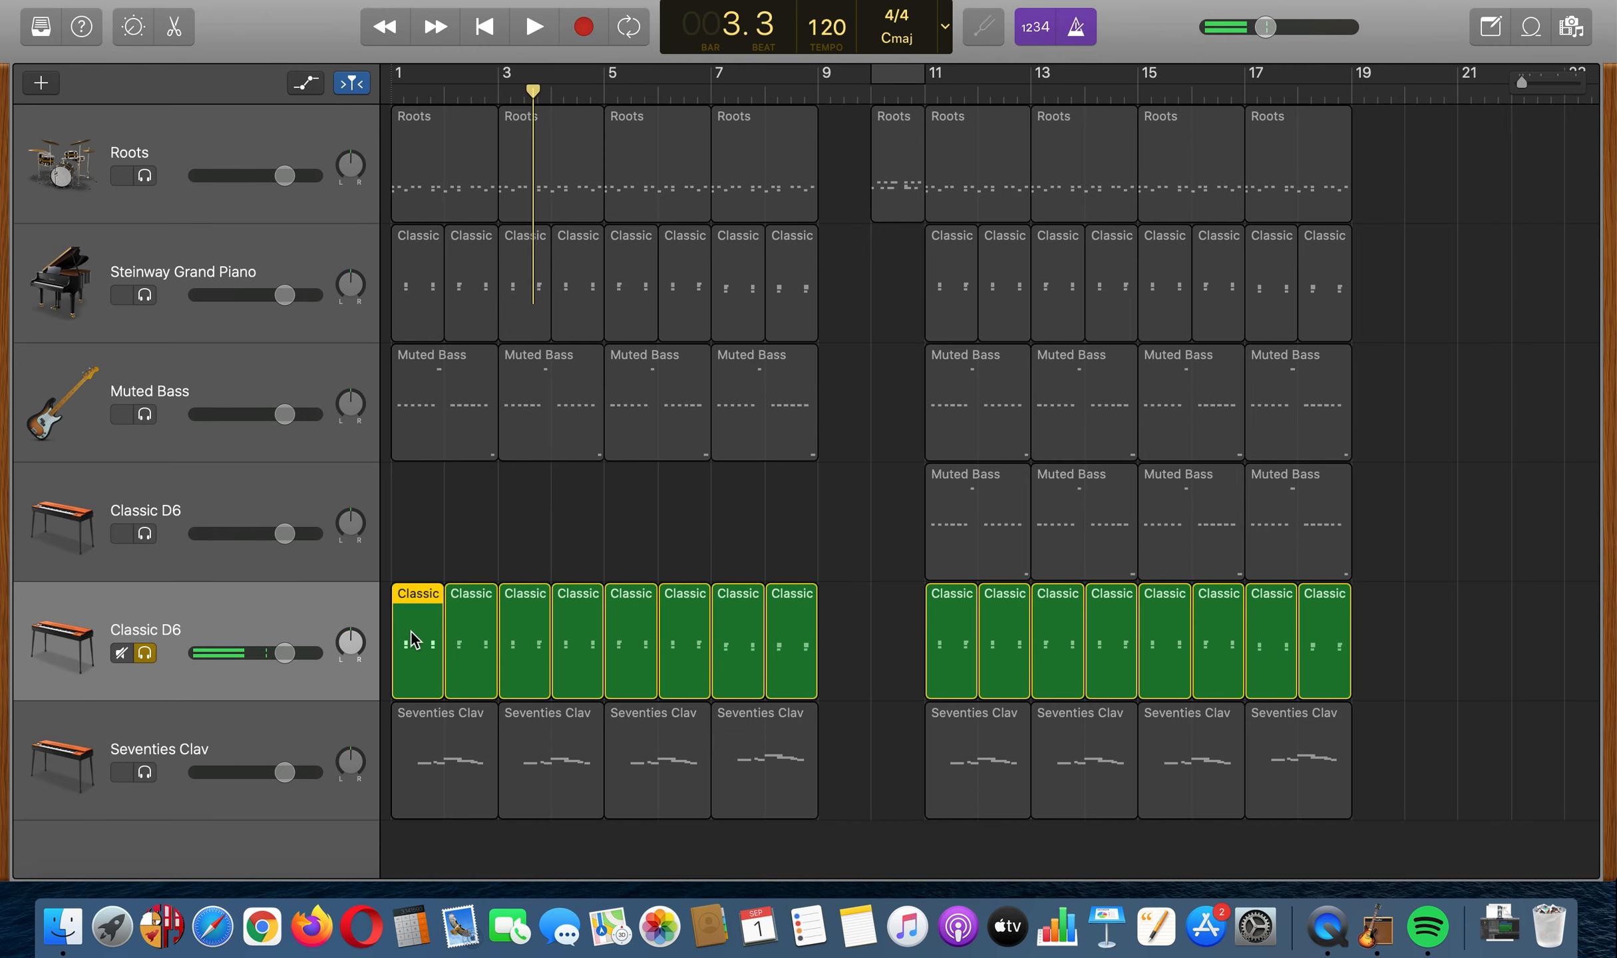
pyautogui.press('e')
pyautogui.scroll(-8, 682, 602)
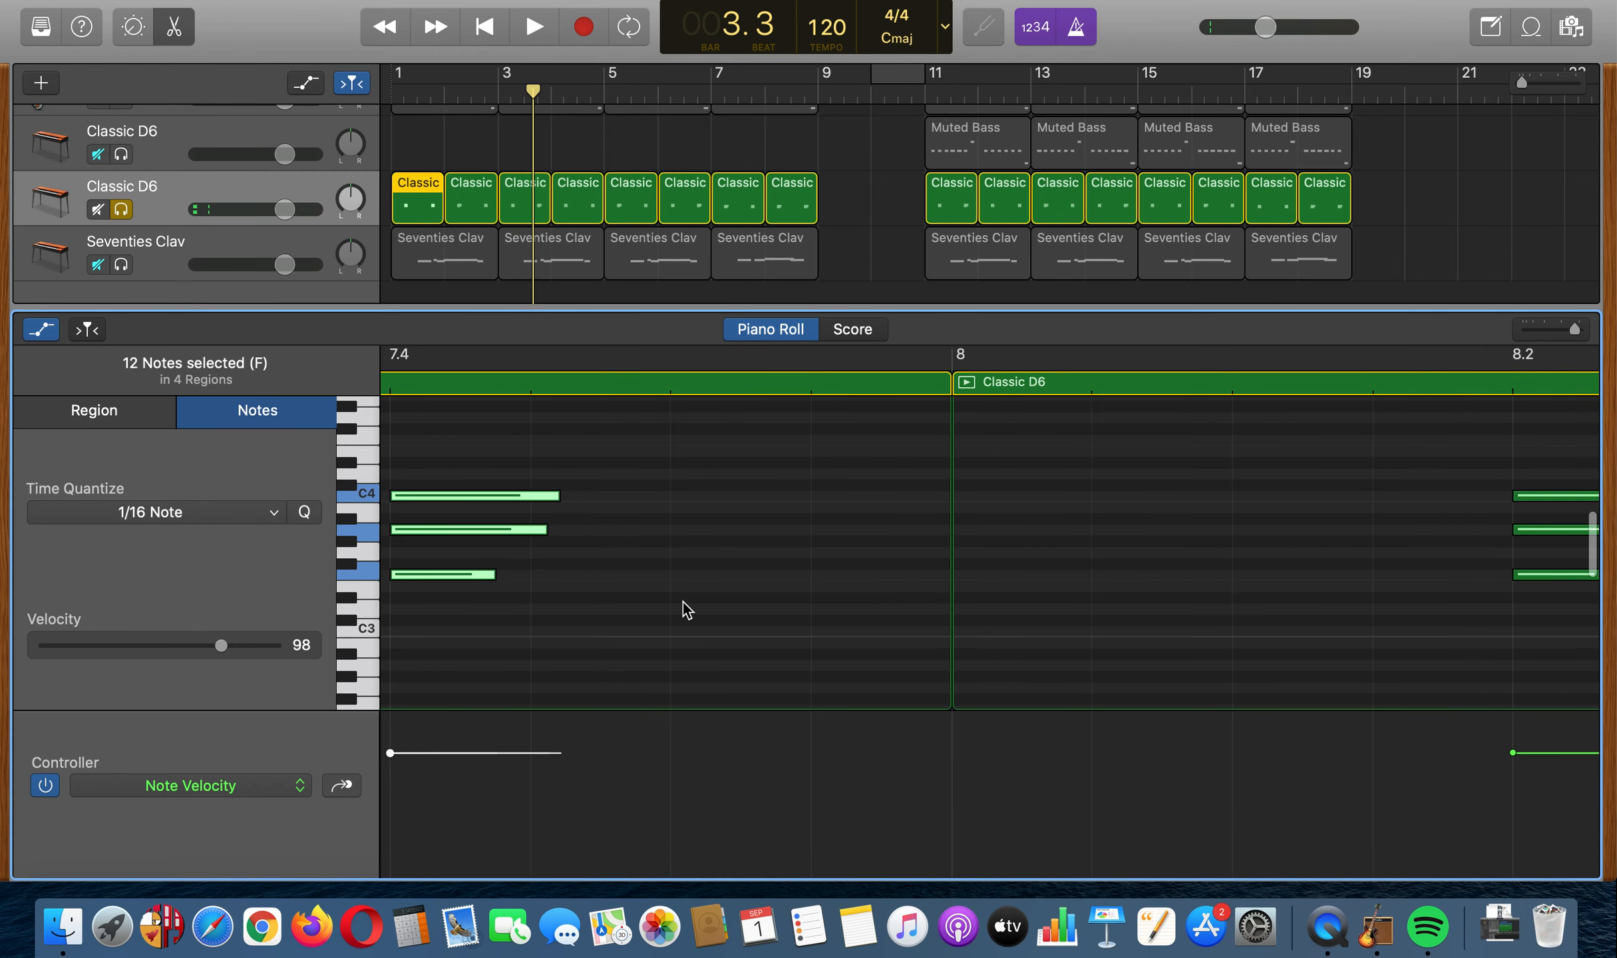
pyautogui.scroll(-10, 682, 602)
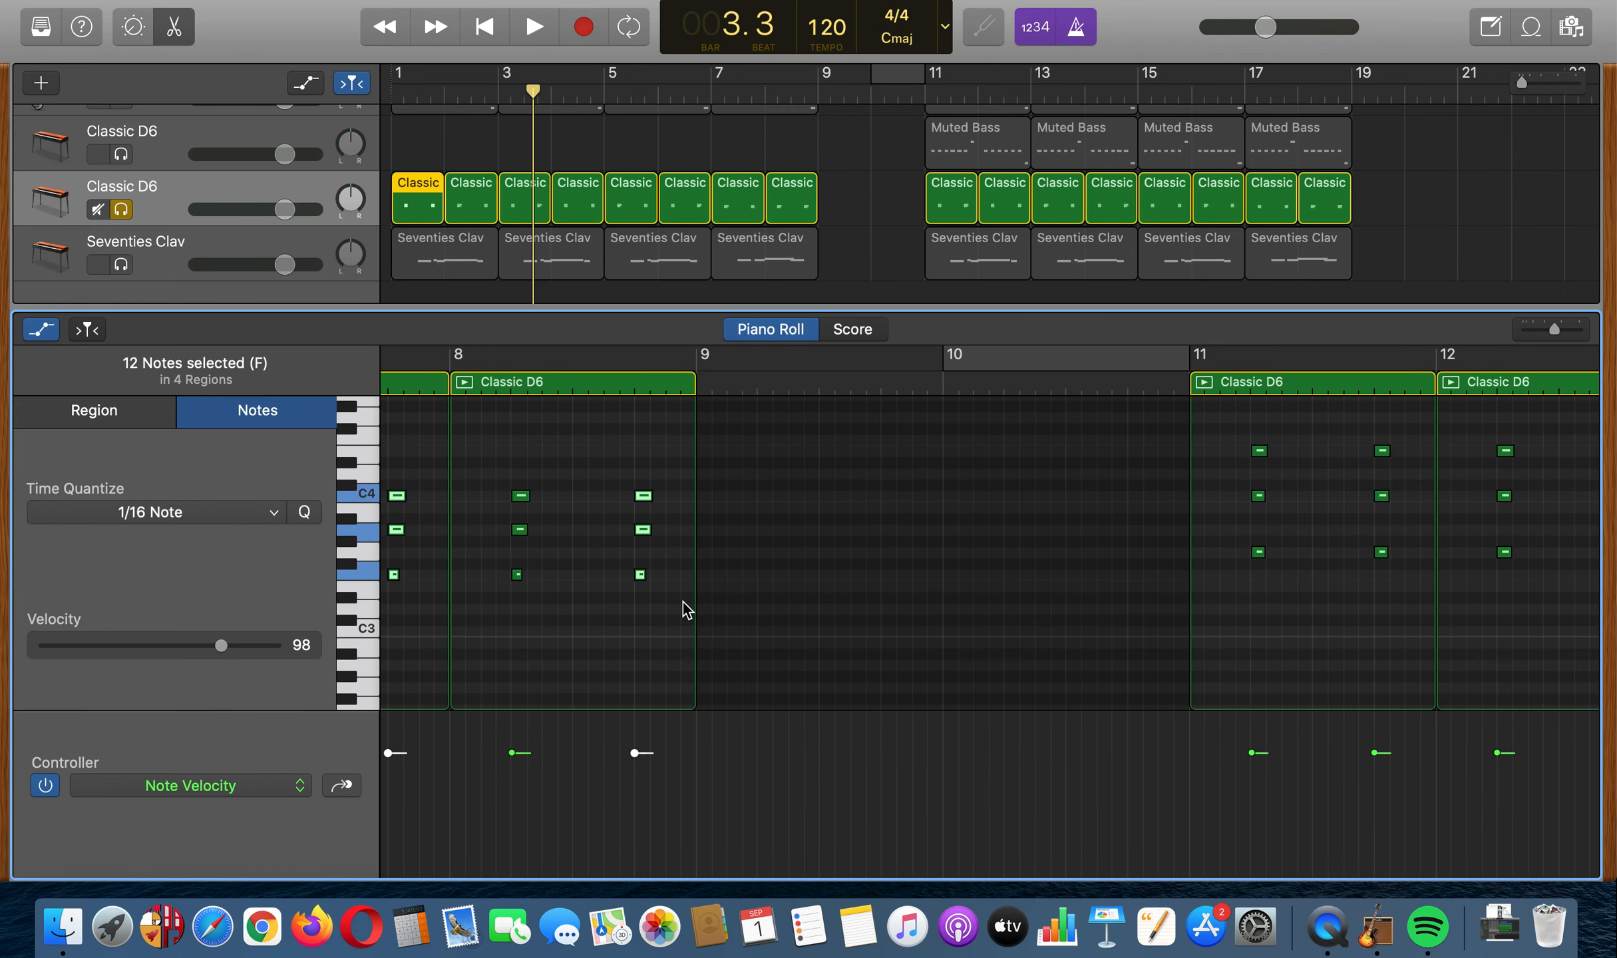
pyautogui.hscroll(-15, 682, 602)
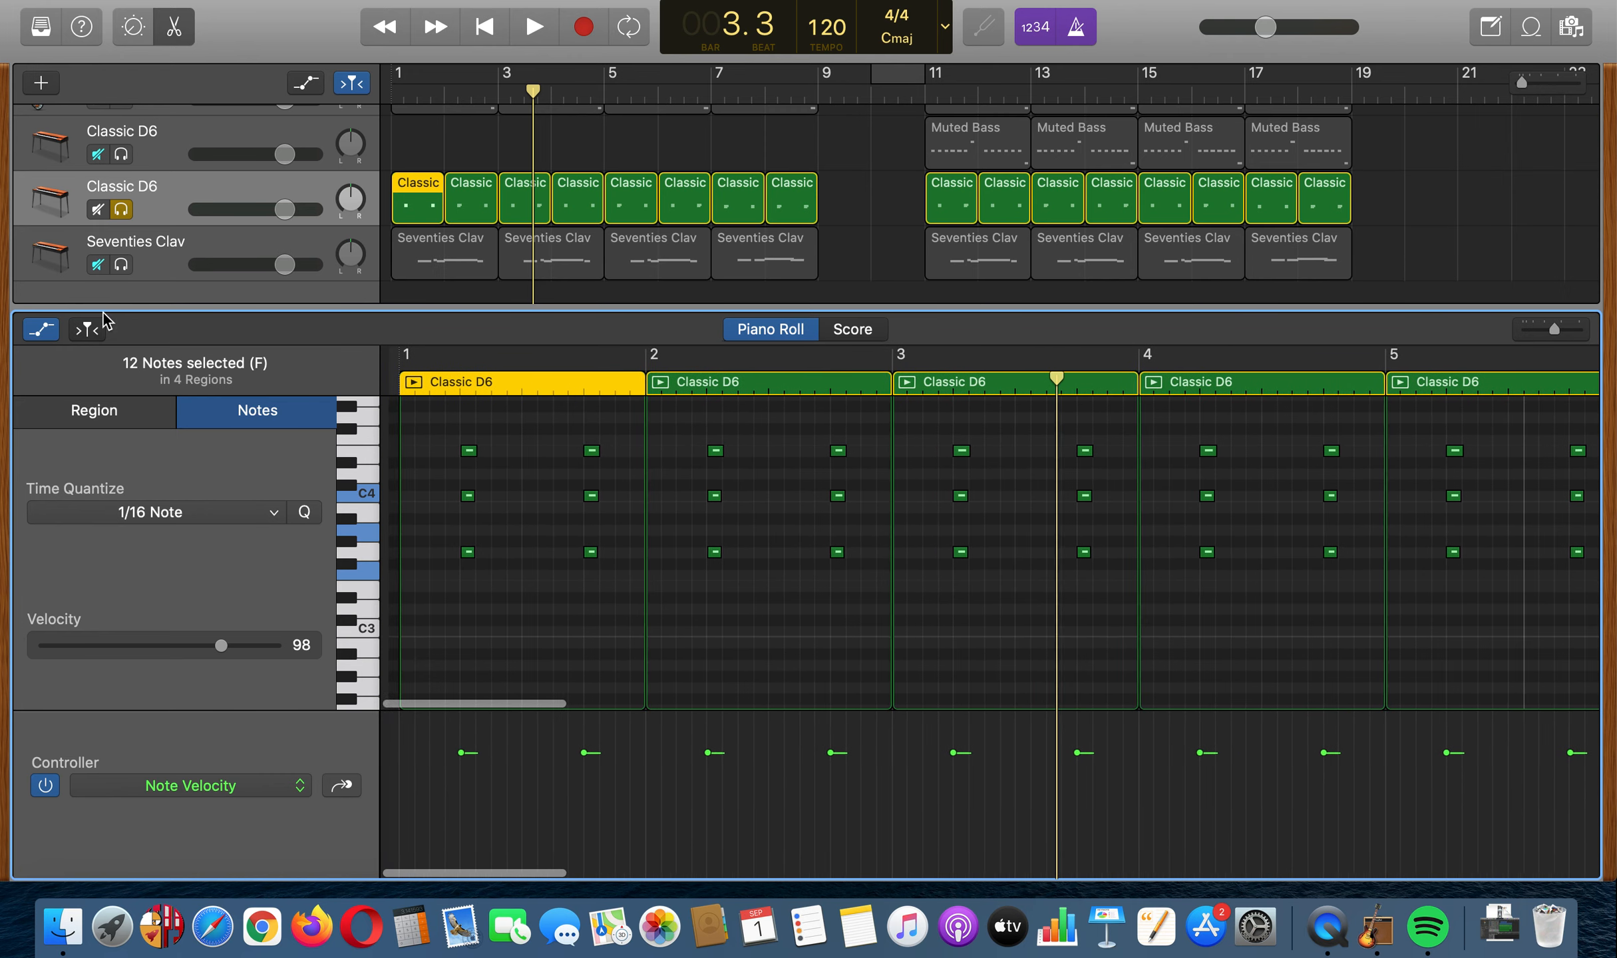
pyautogui.click(41, 329)
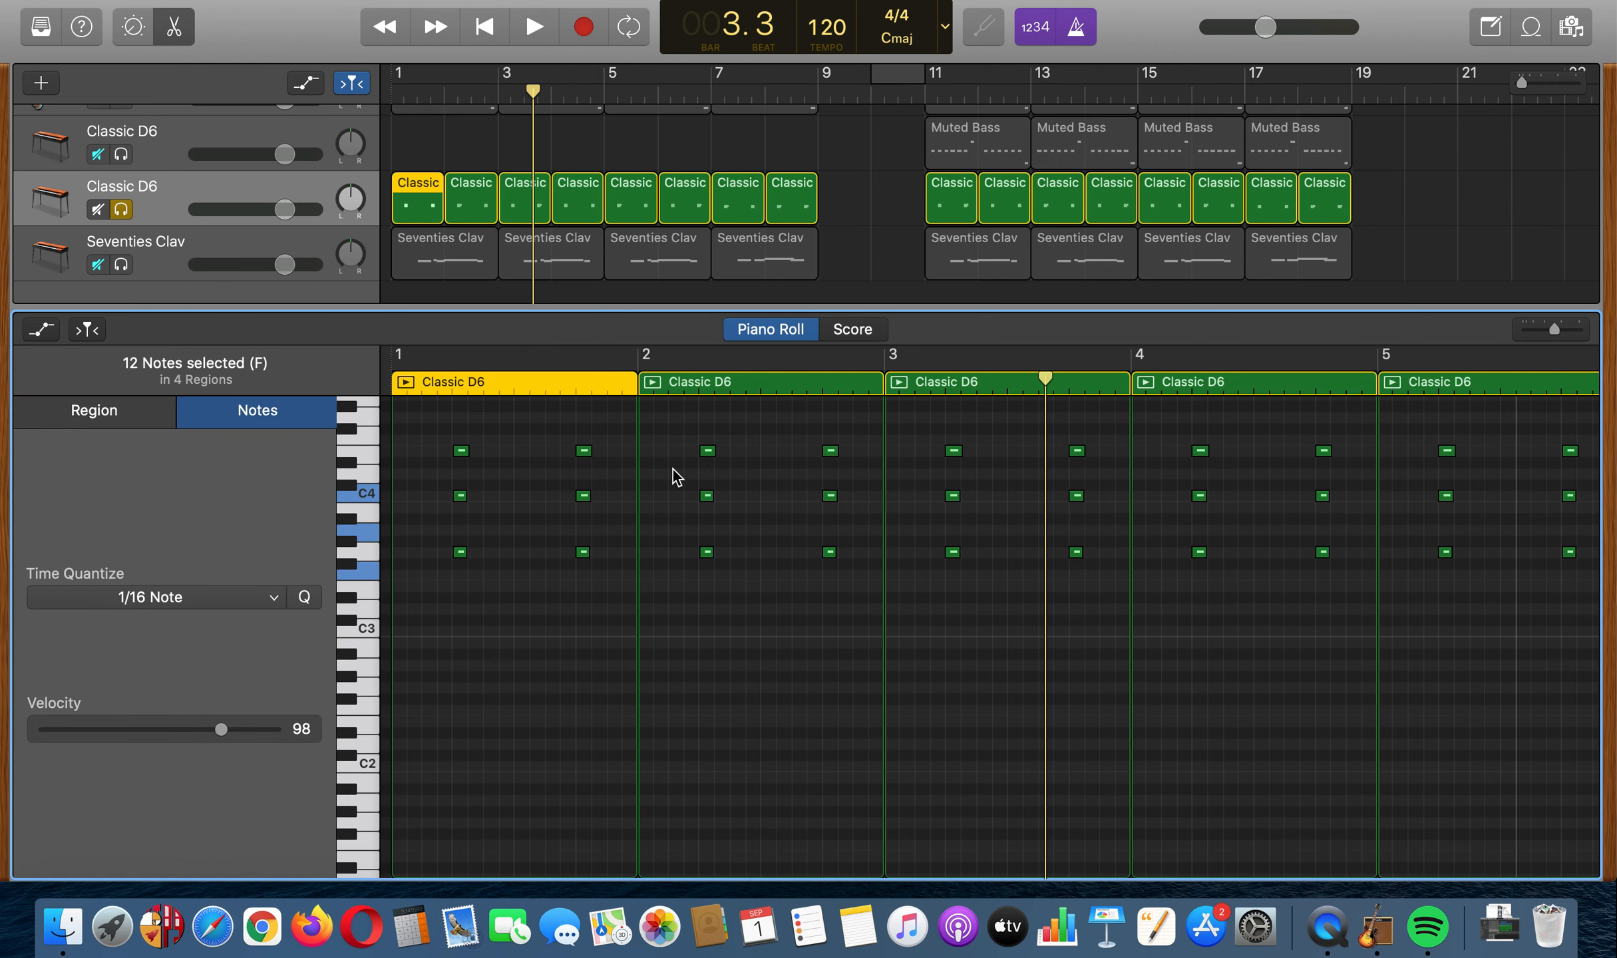
# Show enlarged Smart Controls for the soloed Classic D6 track and open its Pedalboard plug-in.
pyautogui.click(135, 26)
pyautogui.click(136, 29)
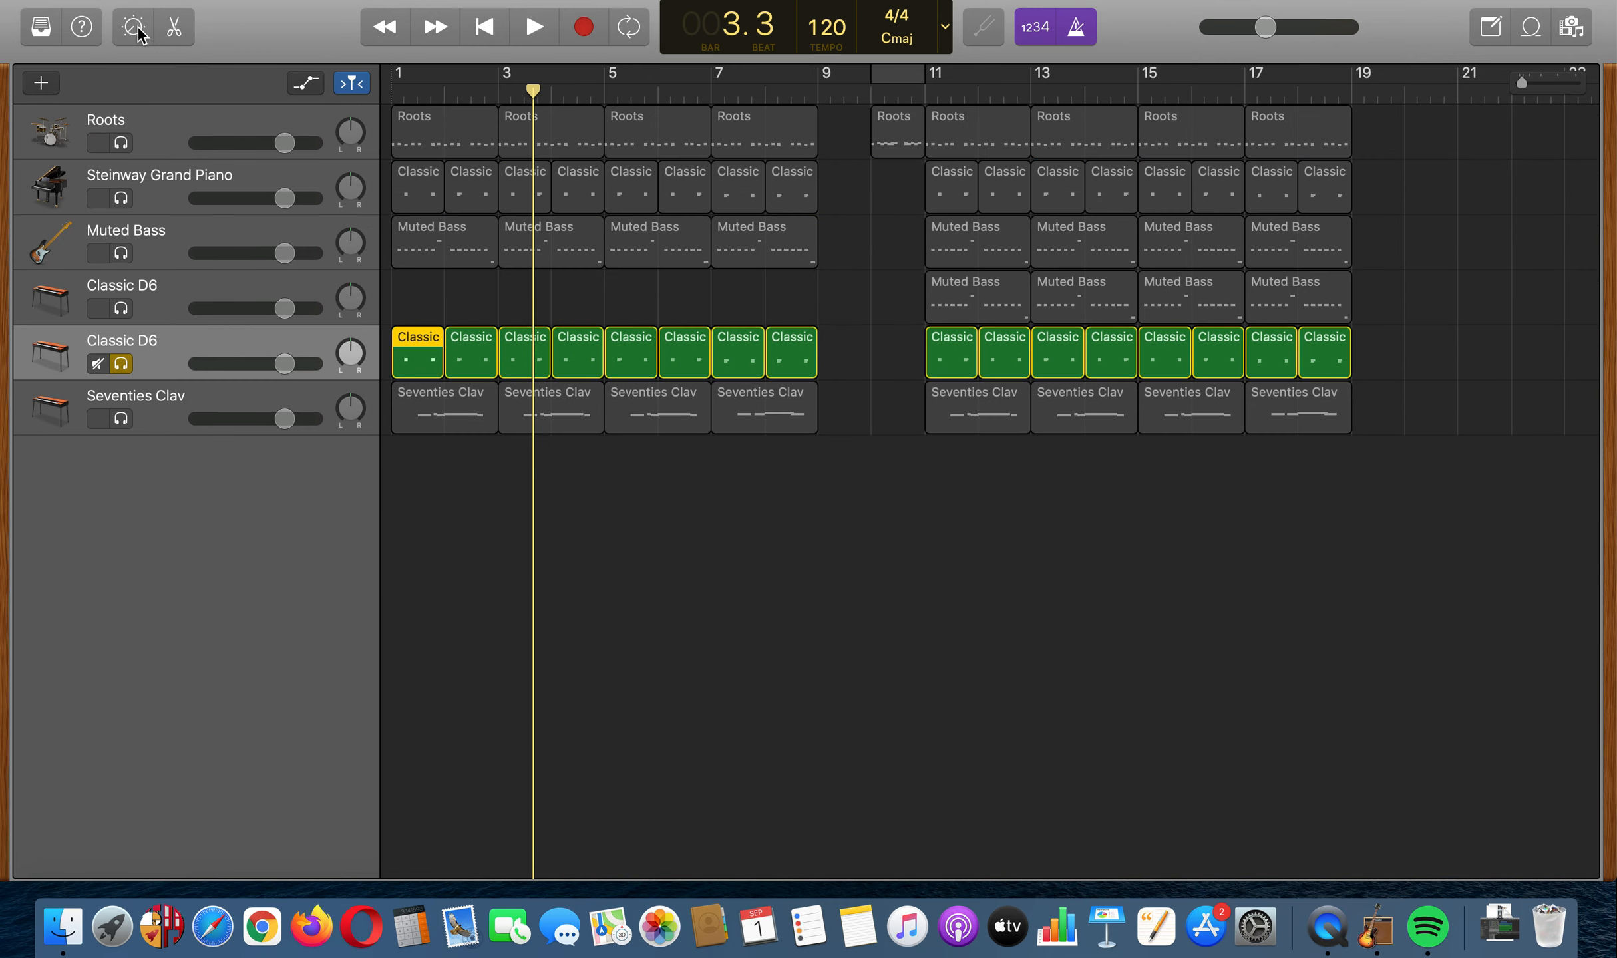
pyautogui.click(138, 31)
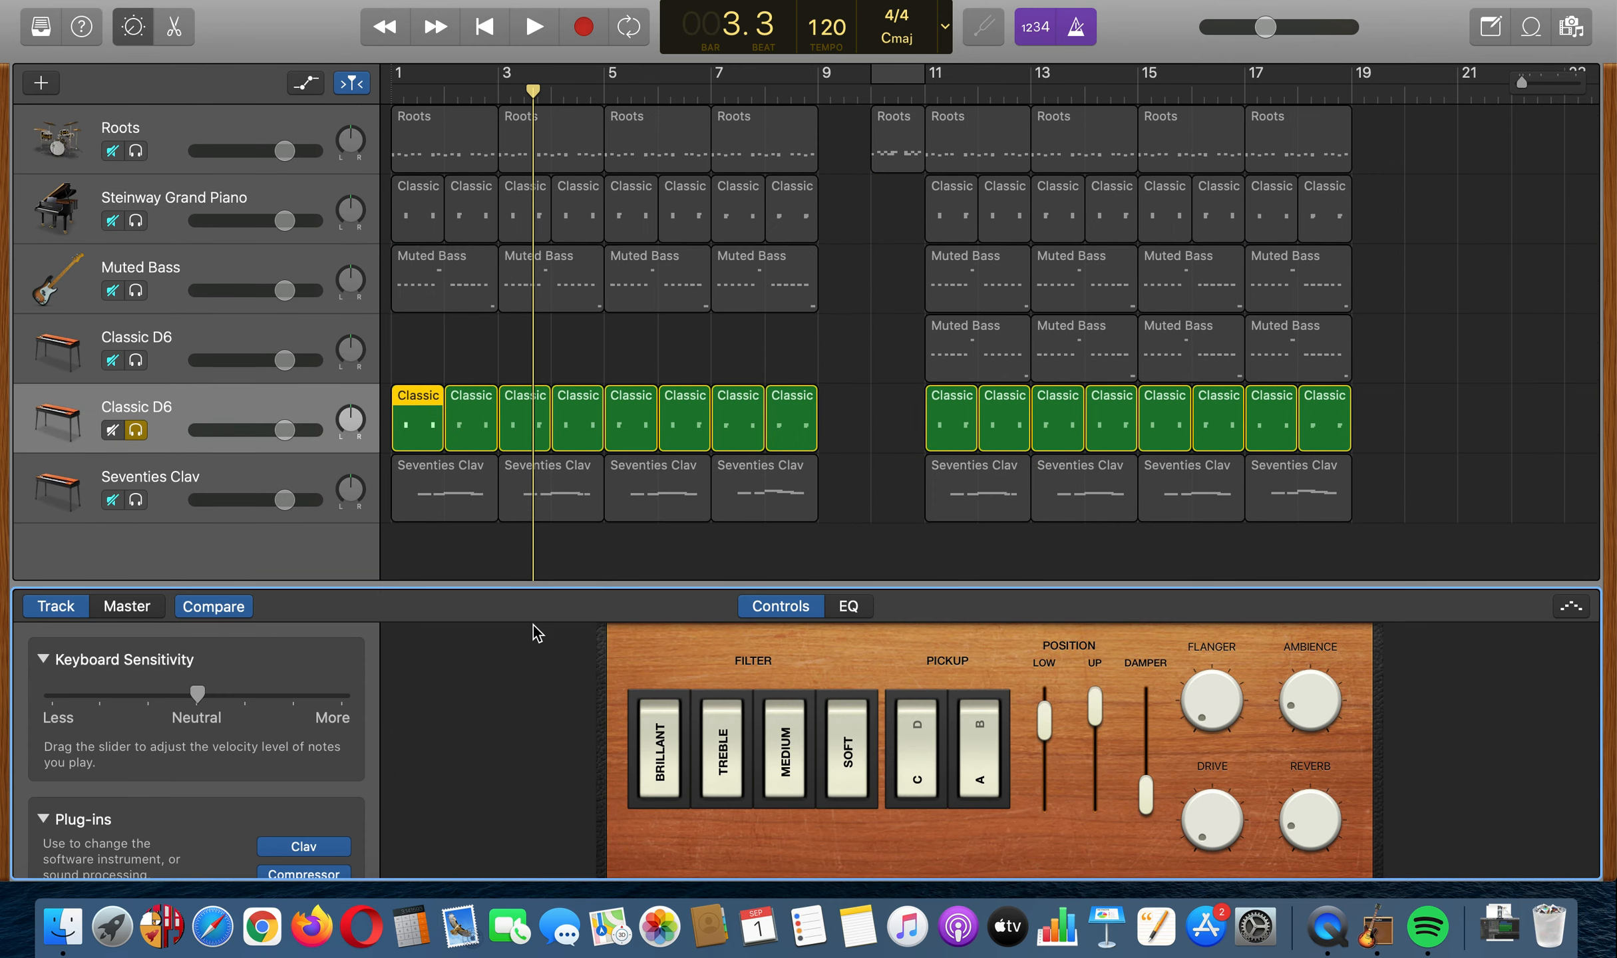
pyautogui.moveTo(550, 584); pyautogui.dragTo(556, 437)
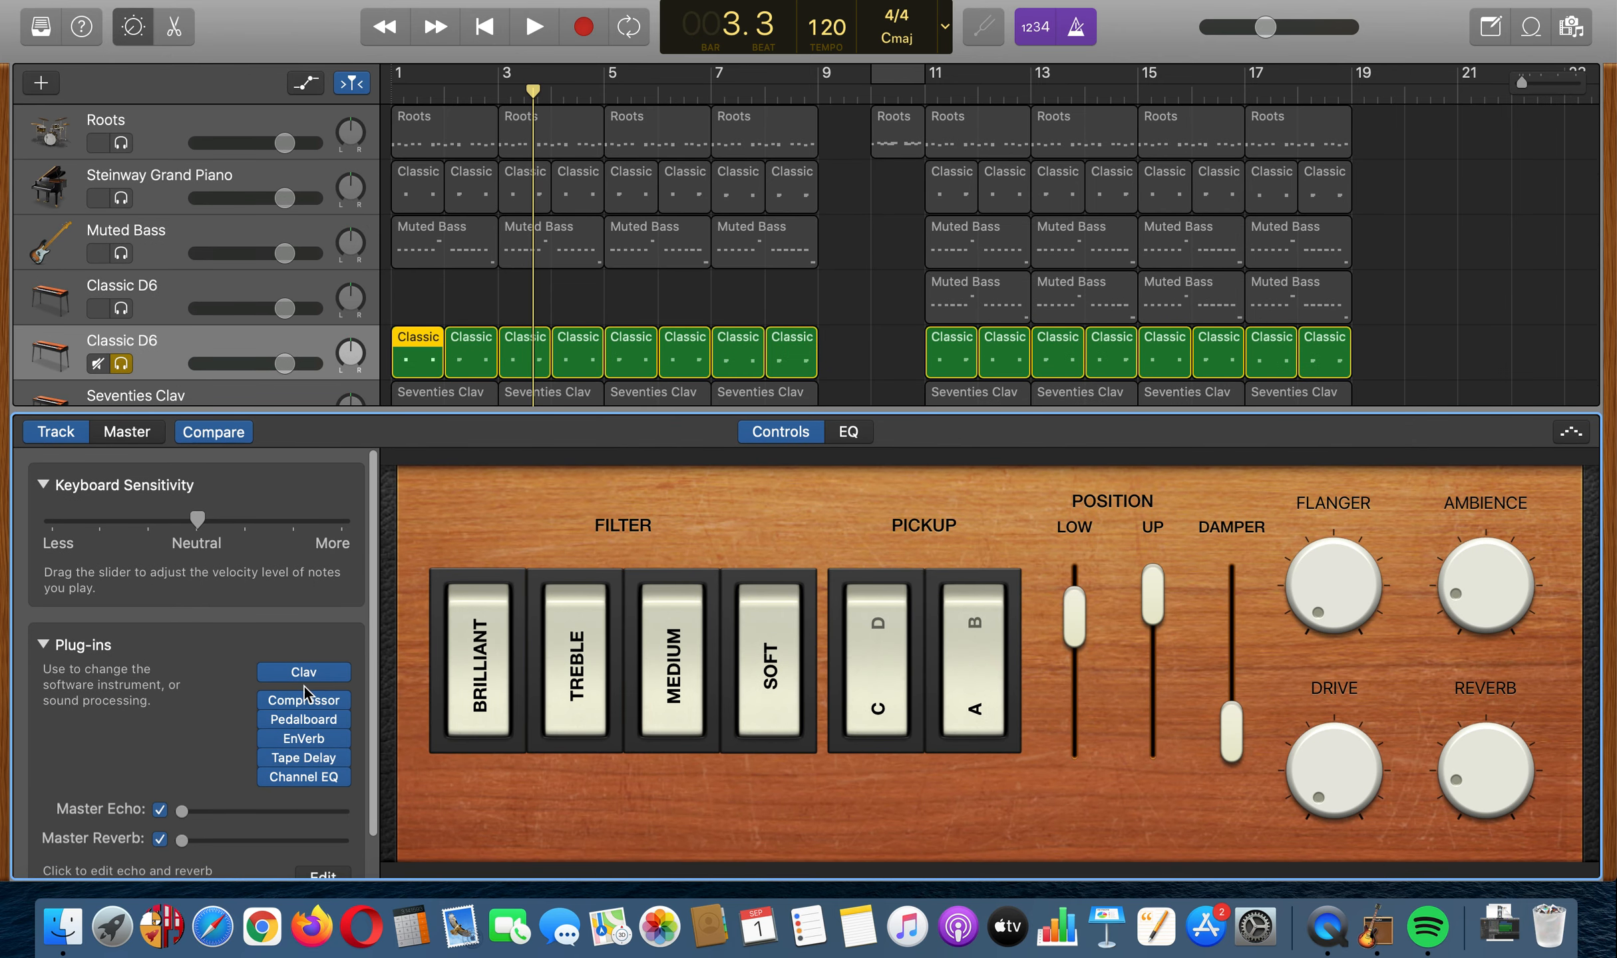
pyautogui.moveTo(305, 724)
pyautogui.click(306, 720)
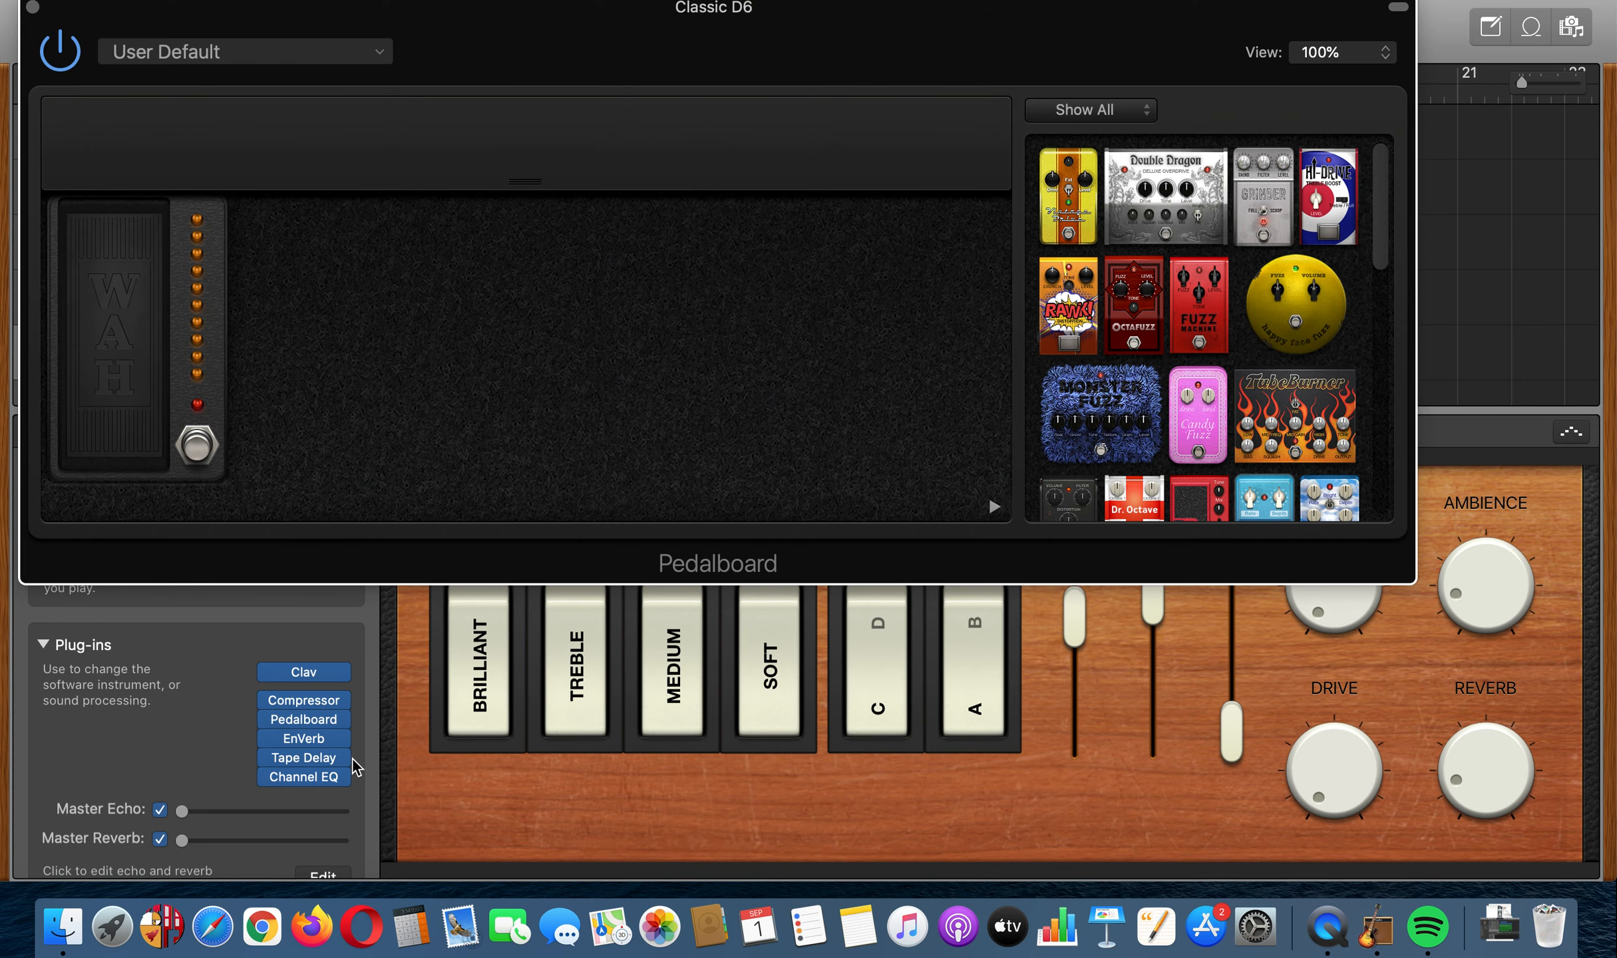
pyautogui.click(304, 796)
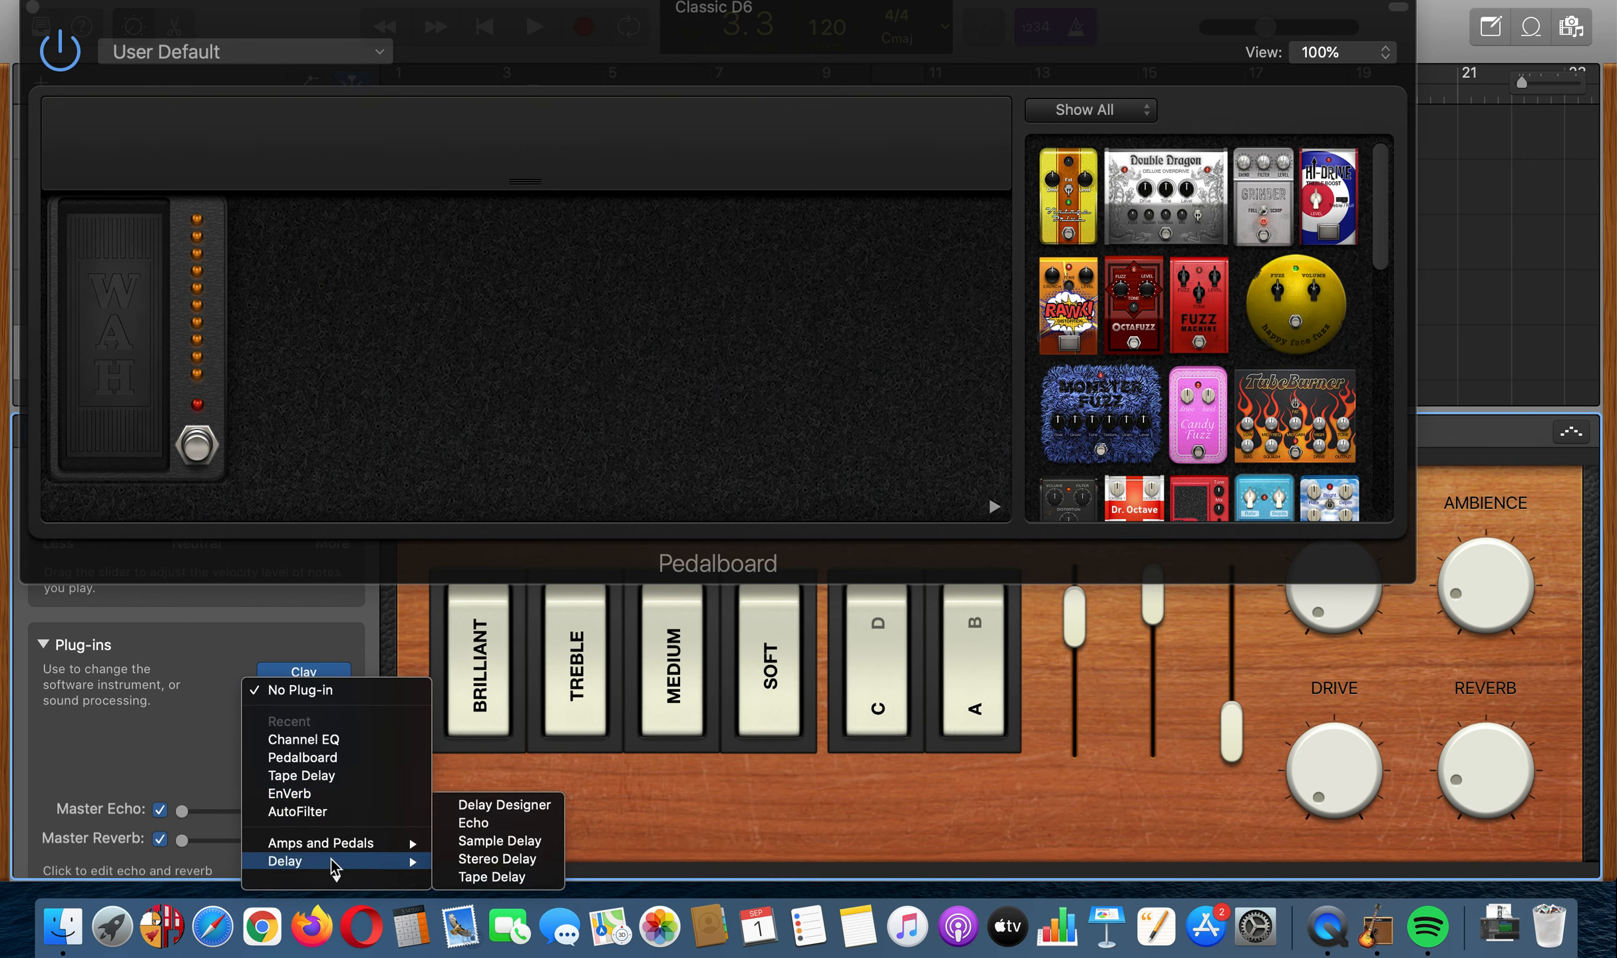
pyautogui.moveTo(283, 772)
pyautogui.click(214, 765)
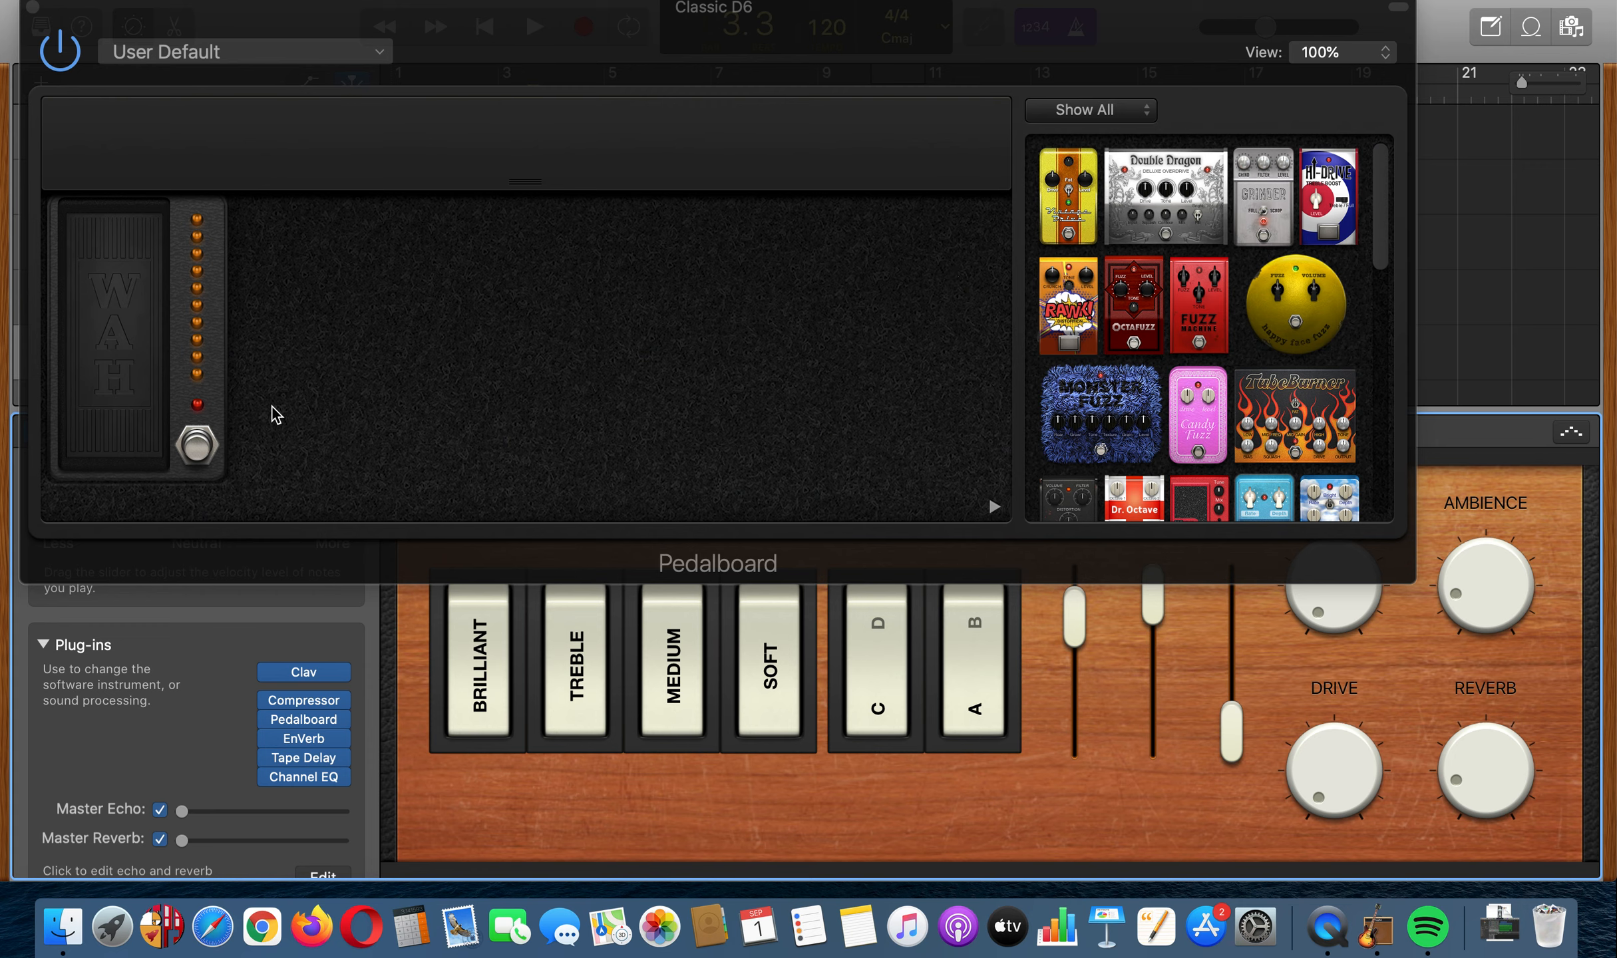
# Show Musical Typing, raise its octave to C3 and play test notes on the Classic D6 track.
pyautogui.press('super+k')
pyautogui.press('g')
pyautogui.press('h')
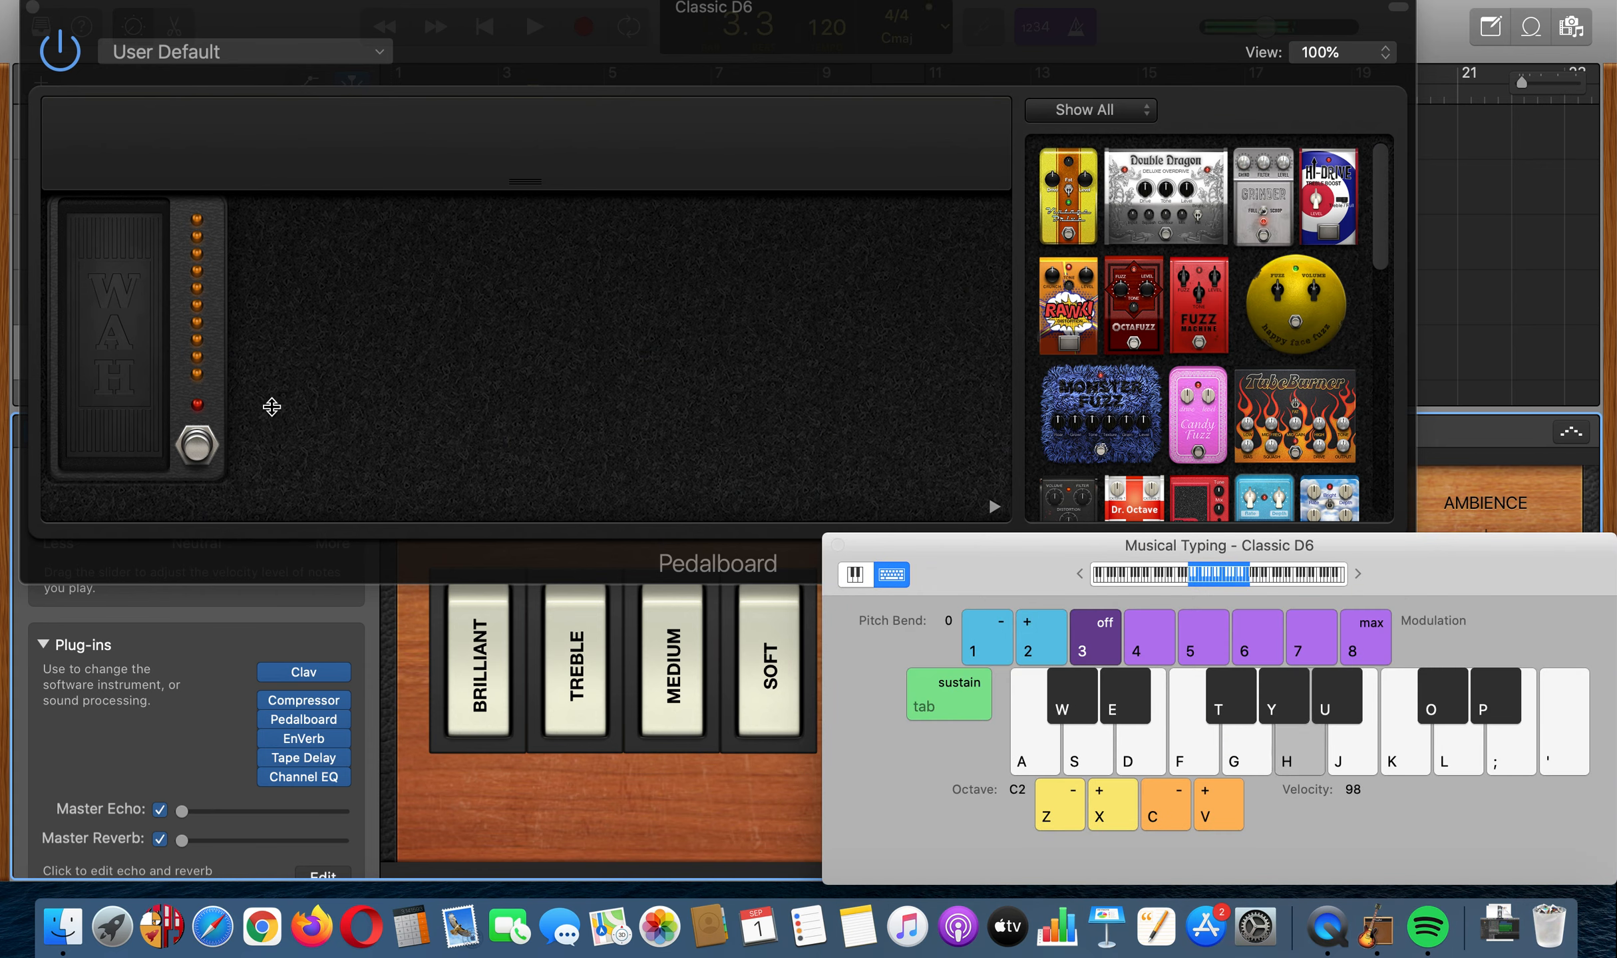
pyautogui.press('x')
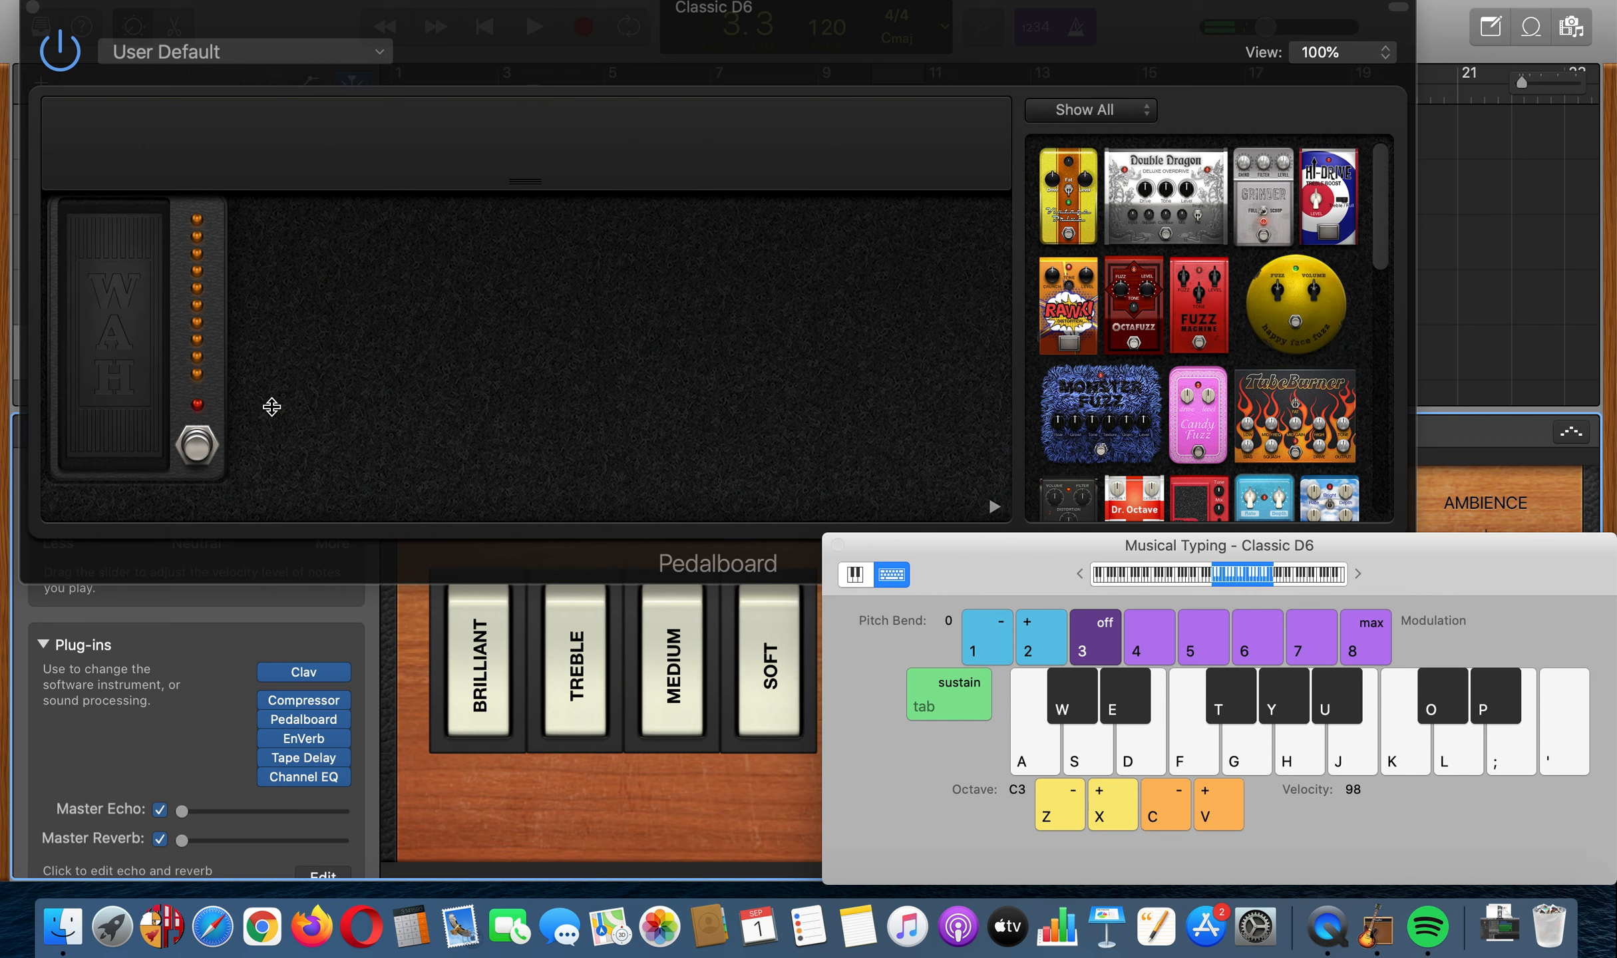
pyautogui.press('a')
pyautogui.press('d')
# Try the Monster Fuzz pedal beside the wah pedal, turning up Roar and lowering Grain to 41.
pyautogui.click(96, 380)
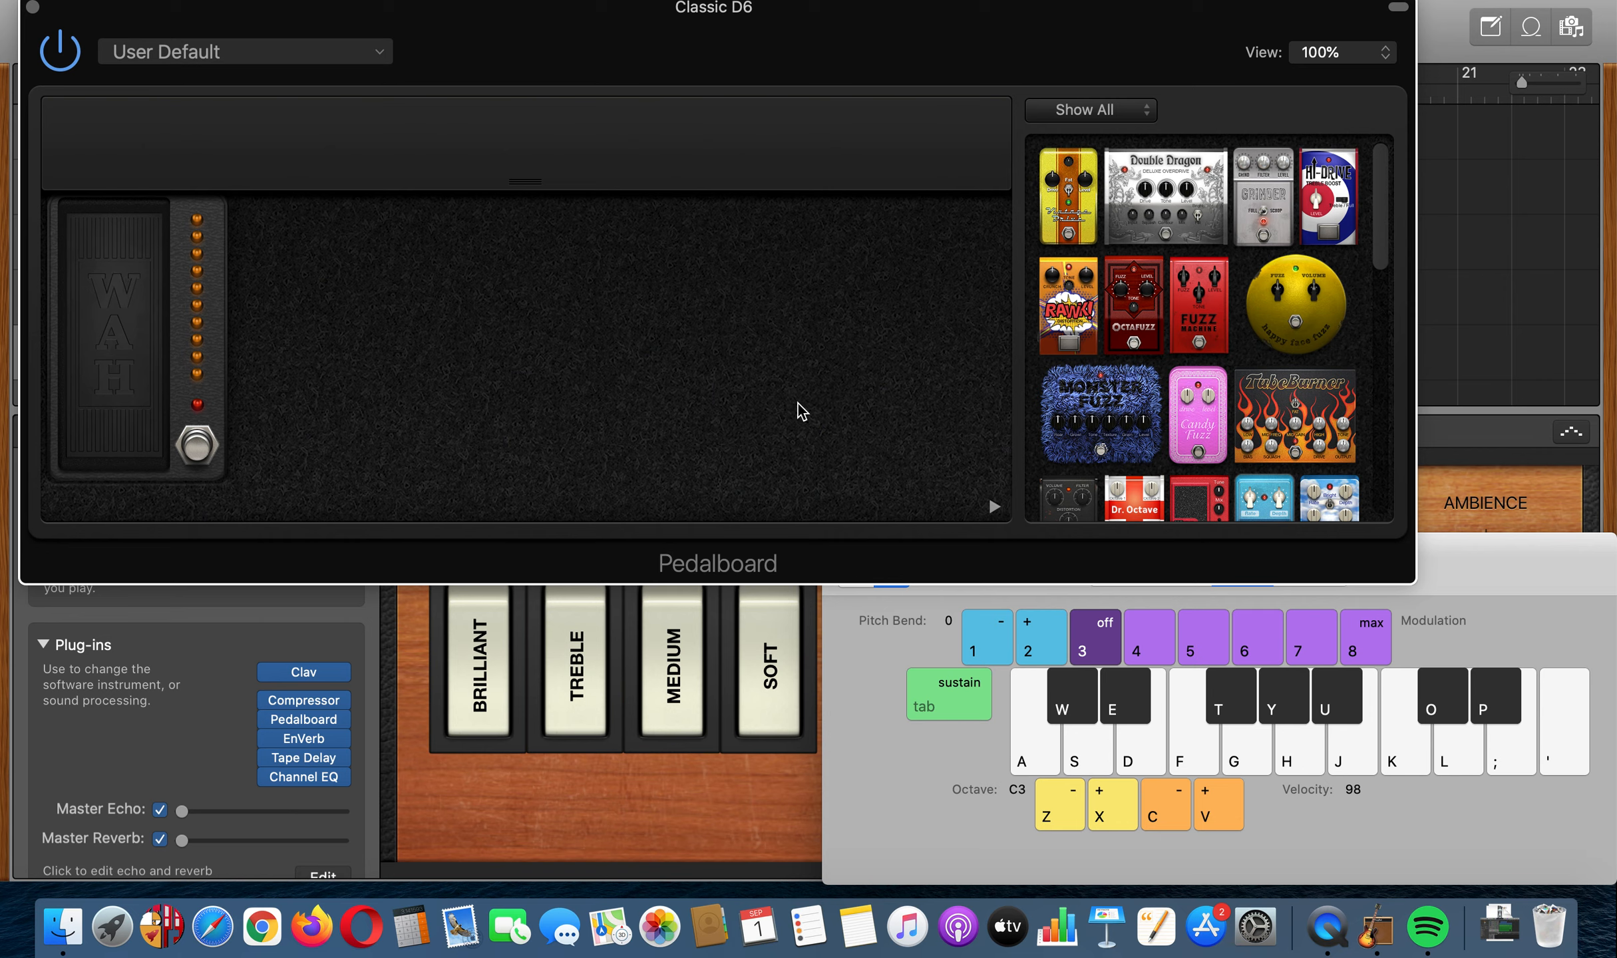
pyautogui.scroll(-10, 1202, 392)
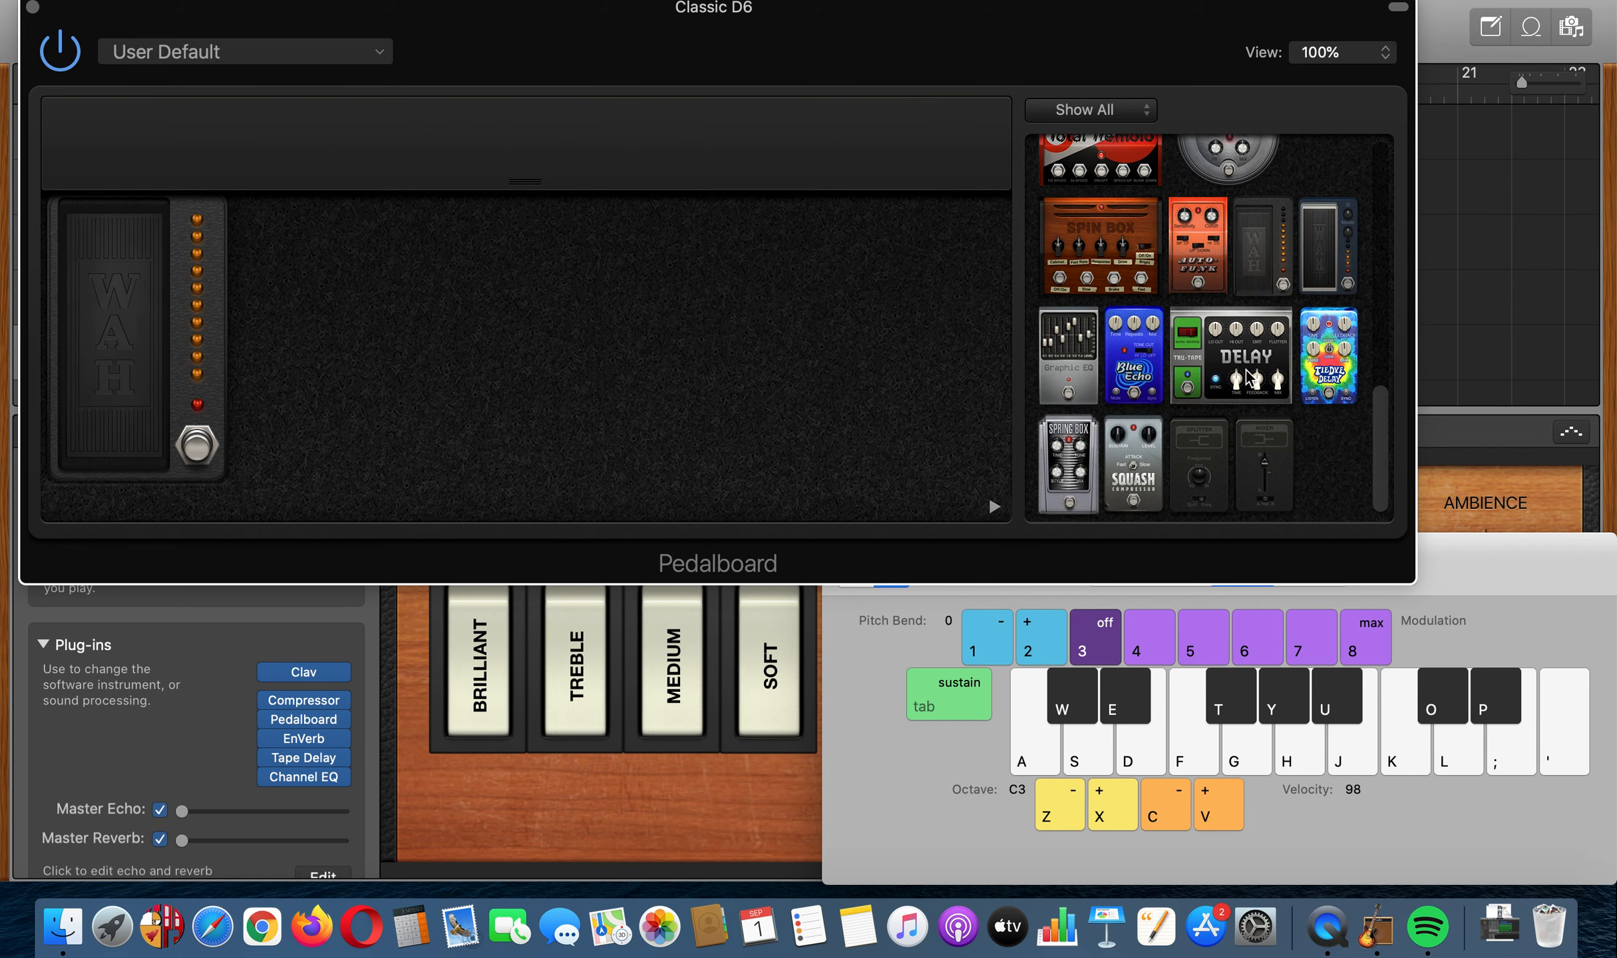
pyautogui.scroll(4, 1249, 378)
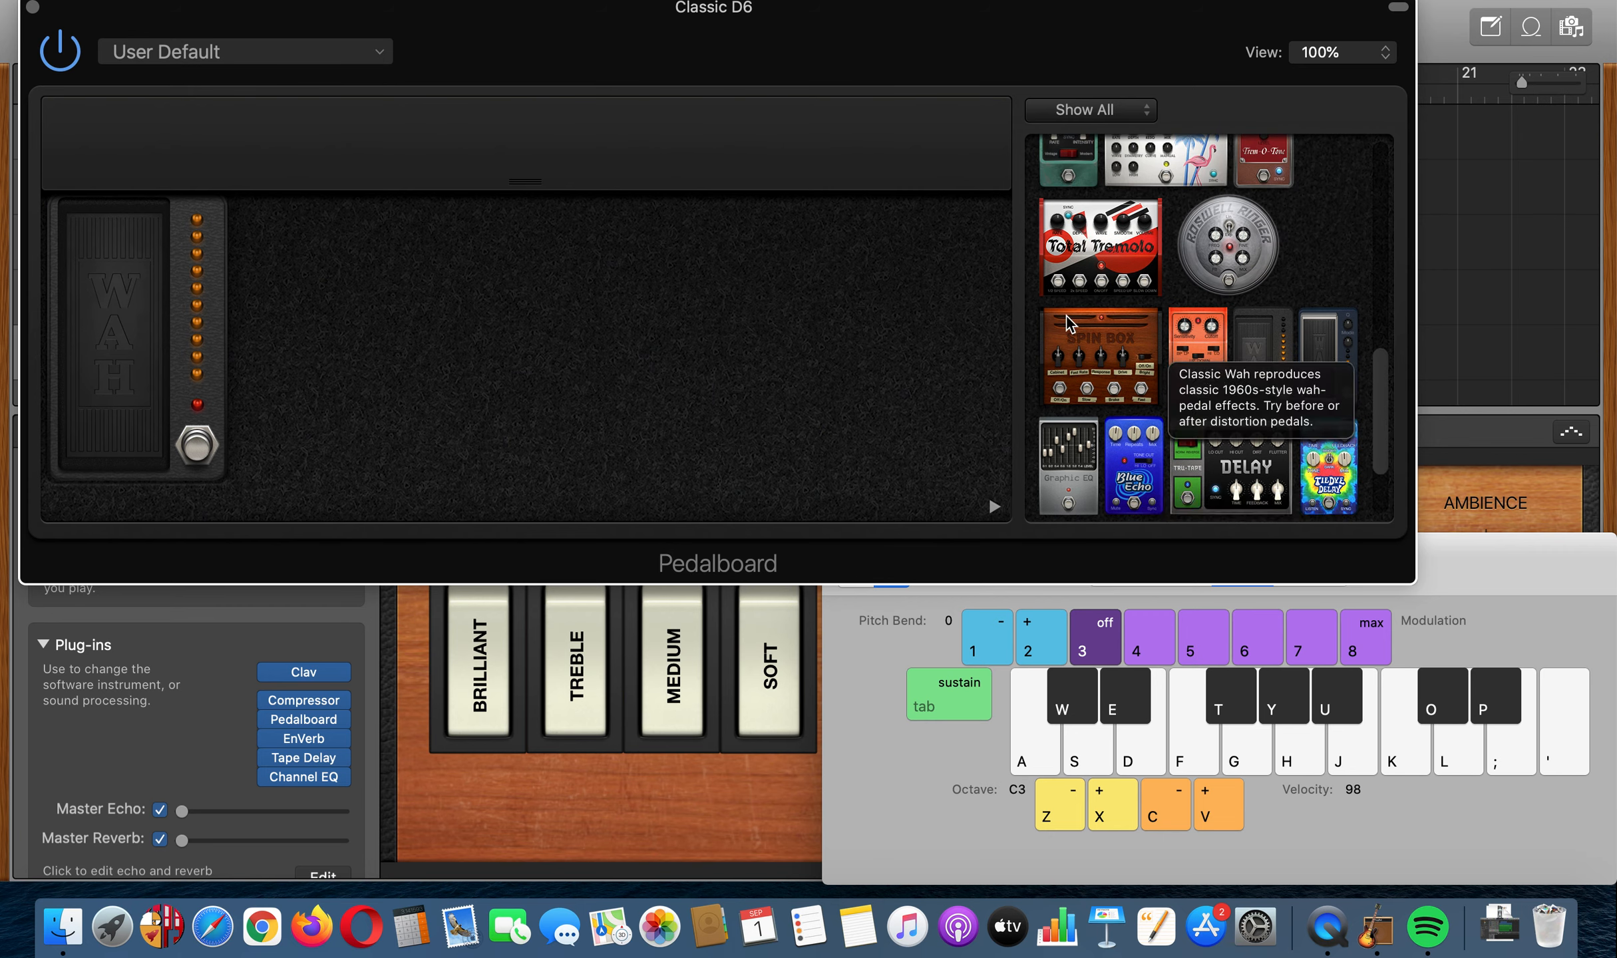
pyautogui.scroll(10, 1068, 324)
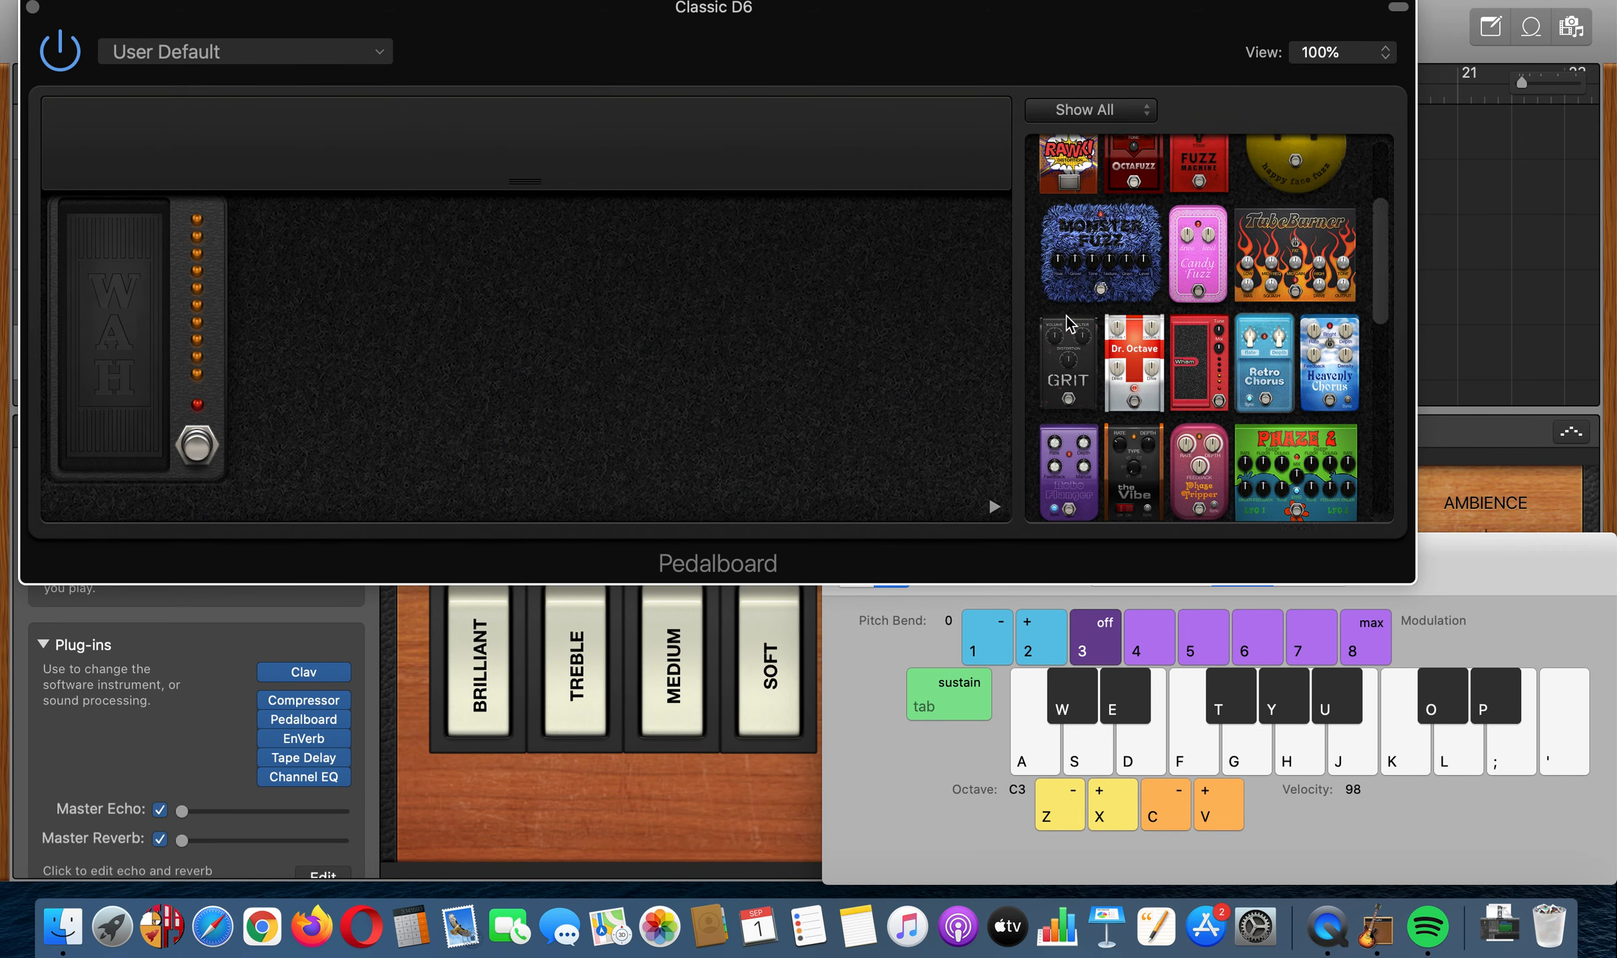
pyautogui.scroll(3, 1067, 324)
pyautogui.moveTo(1103, 313); pyautogui.dragTo(526, 352)
pyautogui.moveTo(295, 354); pyautogui.dragTo(275, 334)
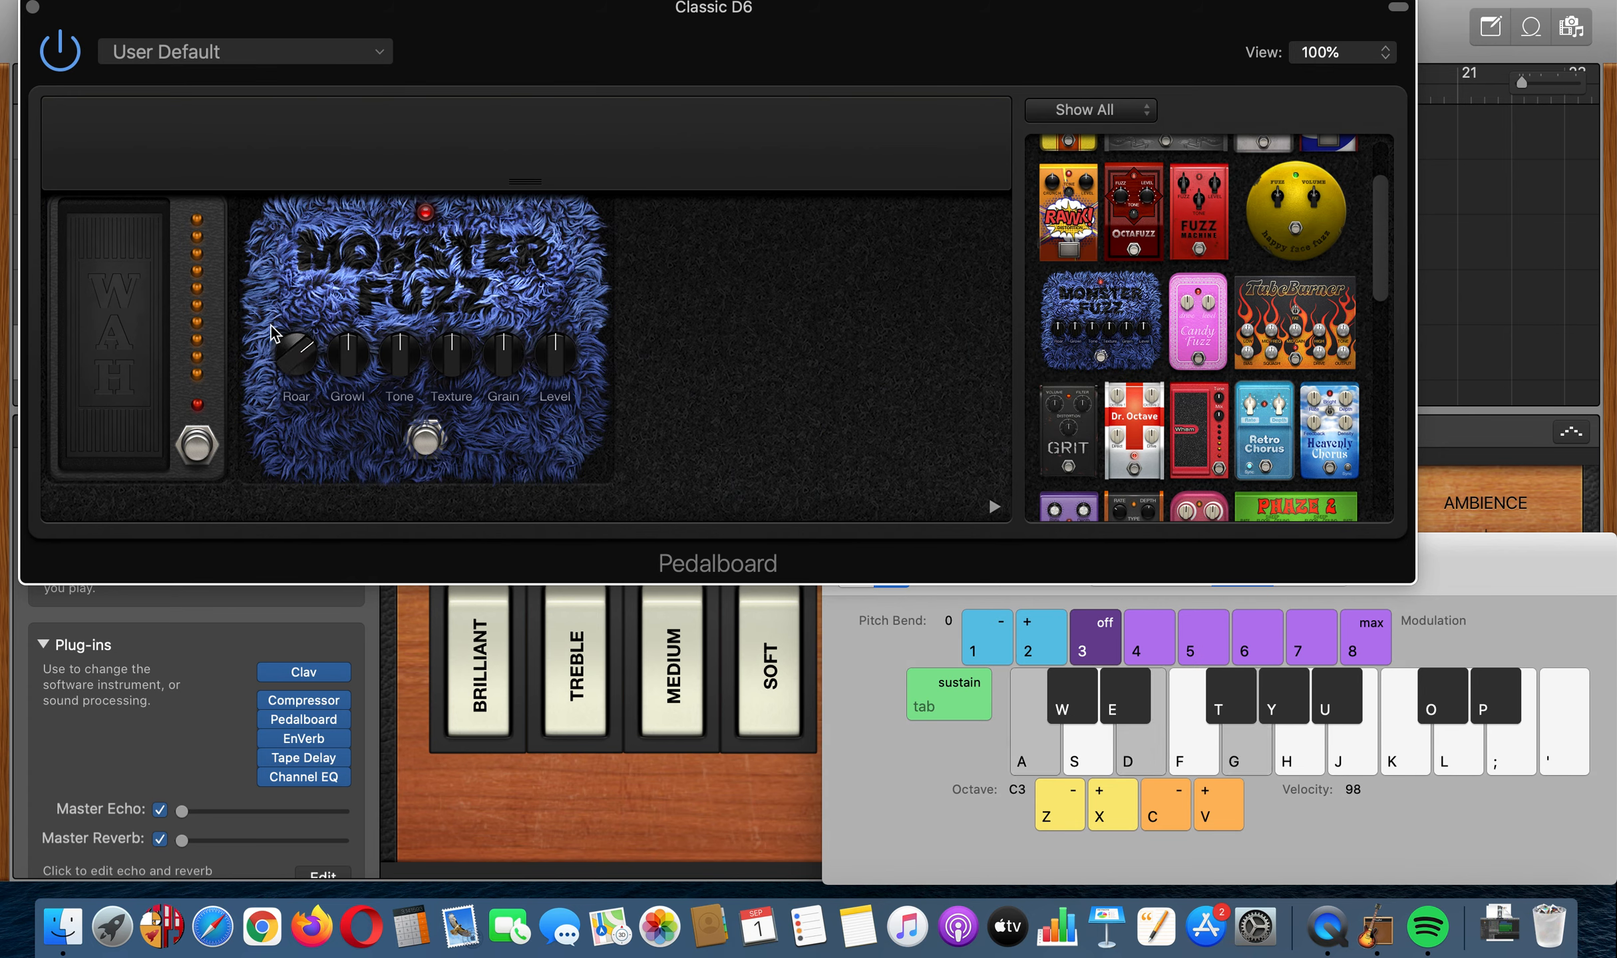
pyautogui.moveTo(521, 356); pyautogui.dragTo(485, 380)
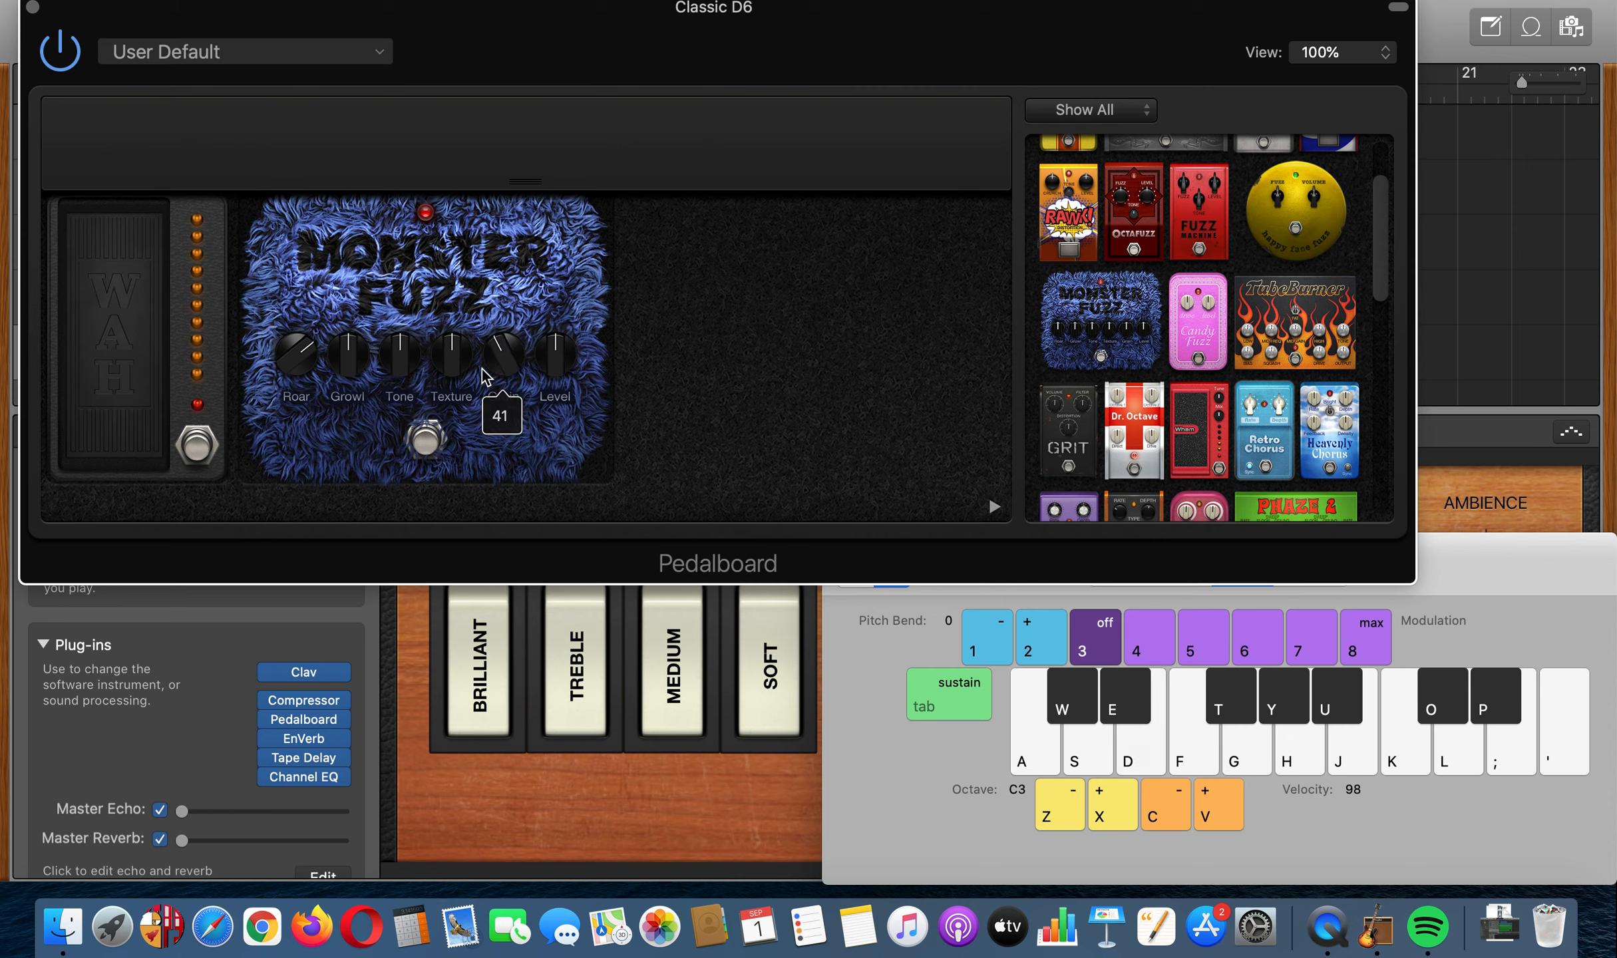
# Replace the Monster Fuzz pedal with the Fuzz Machine pedal beside the wah pedal and audition it with played notes.
pyautogui.moveTo(292, 283); pyautogui.dragTo(1123, 291)
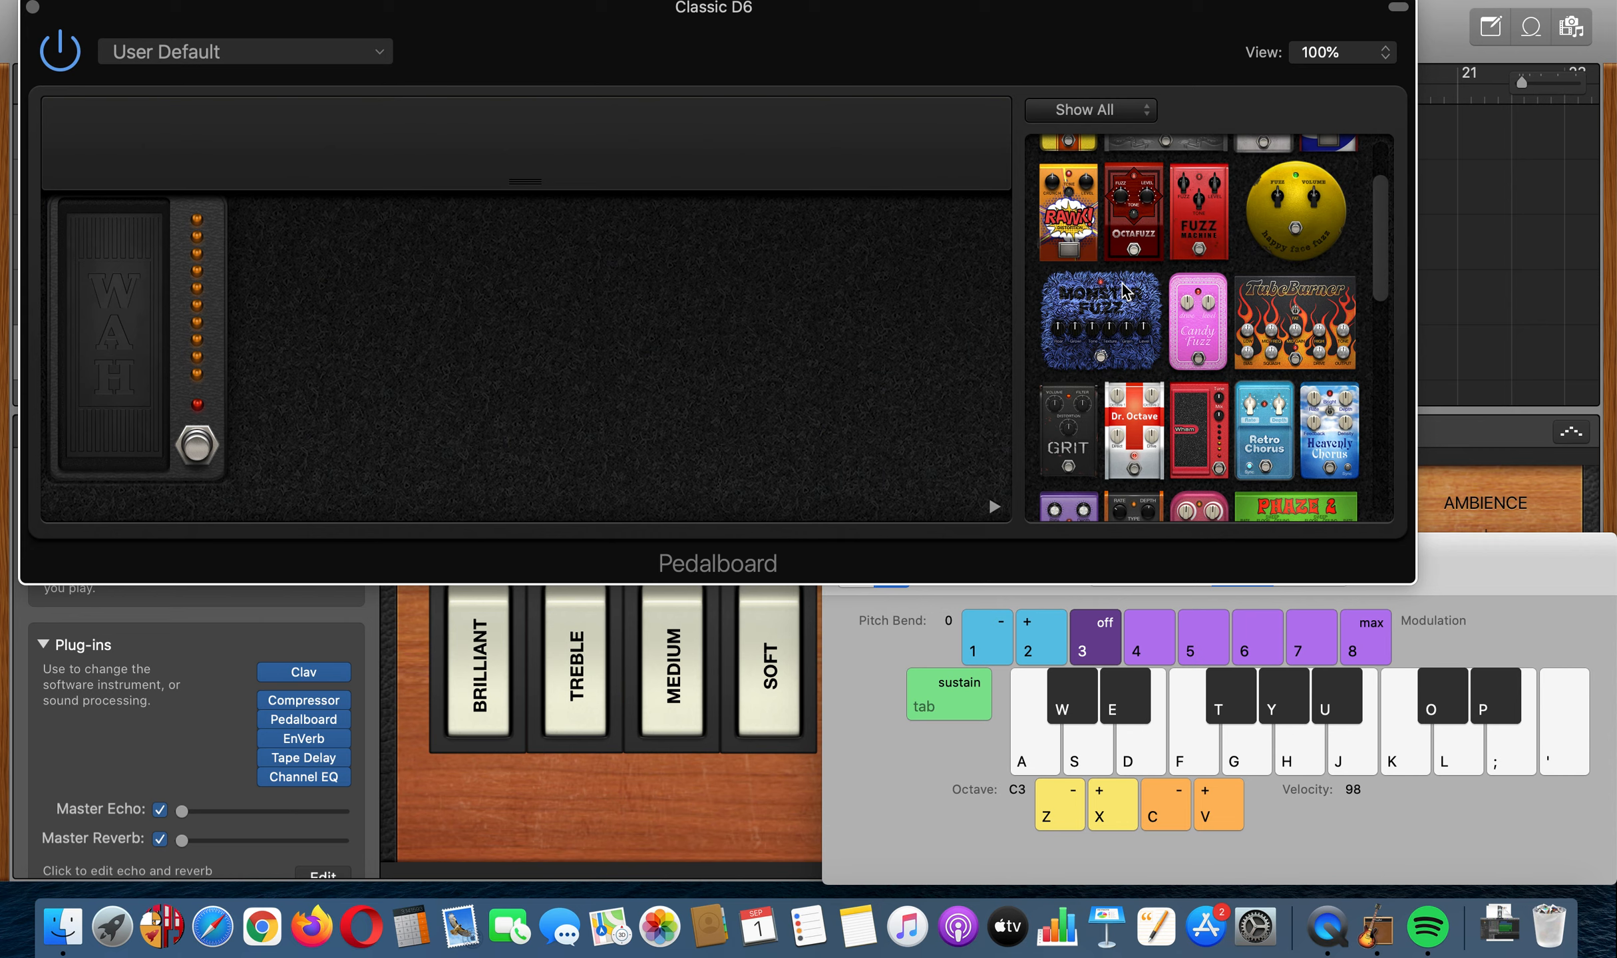
pyautogui.scroll(3, 1281, 318)
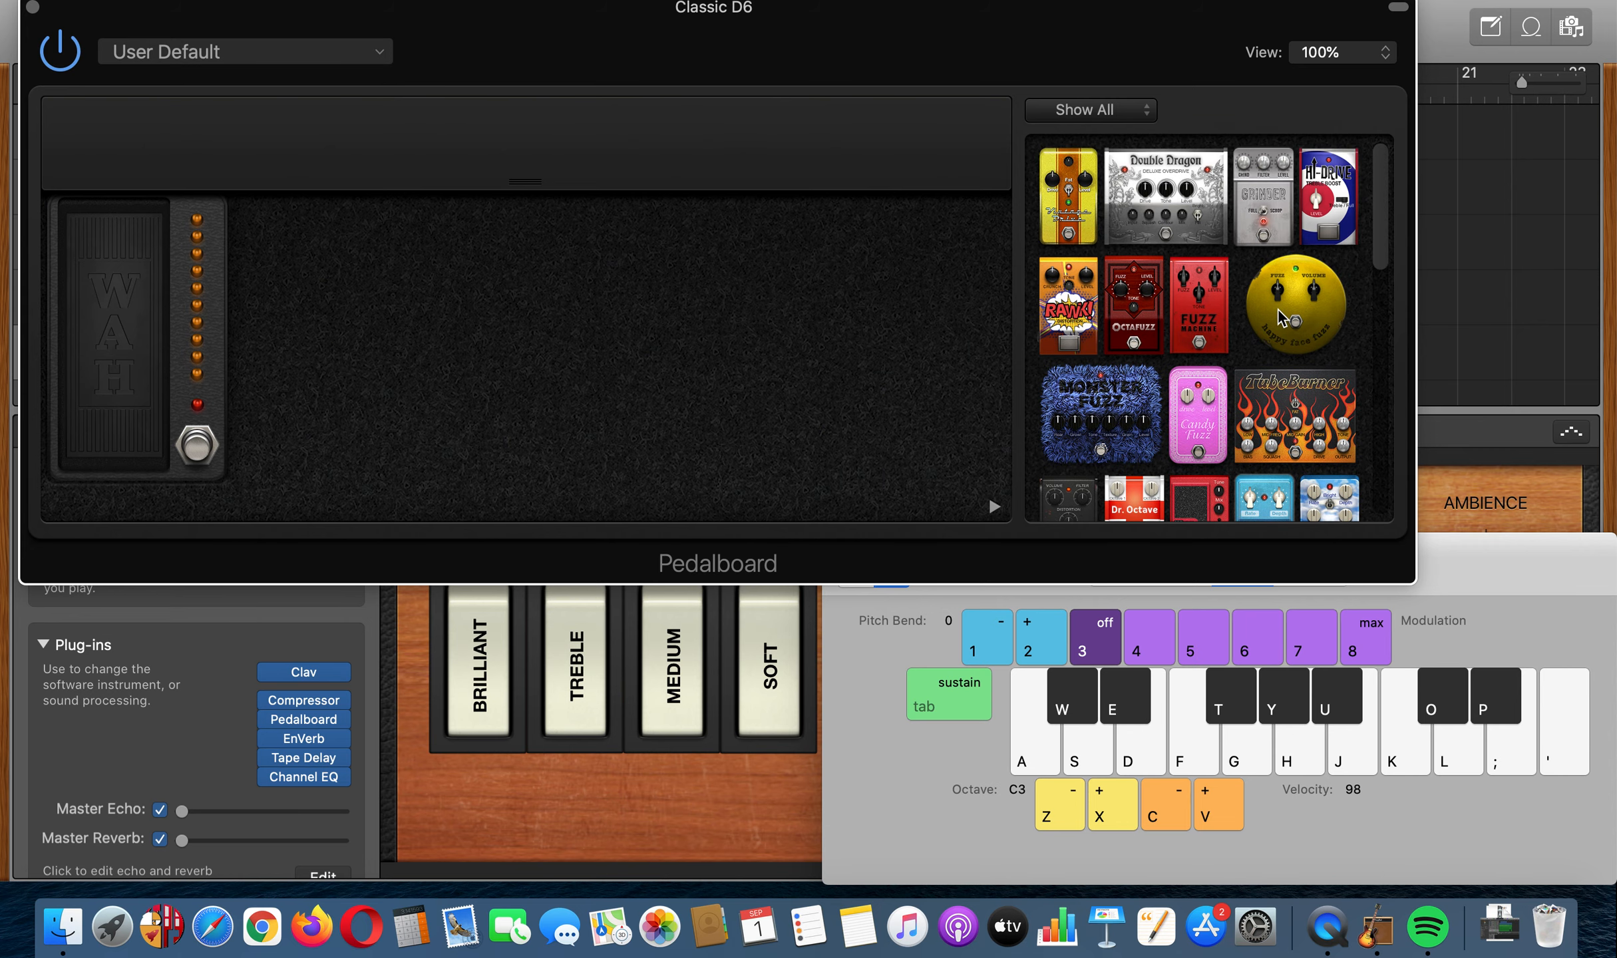
pyautogui.moveTo(1197, 292); pyautogui.dragTo(346, 307)
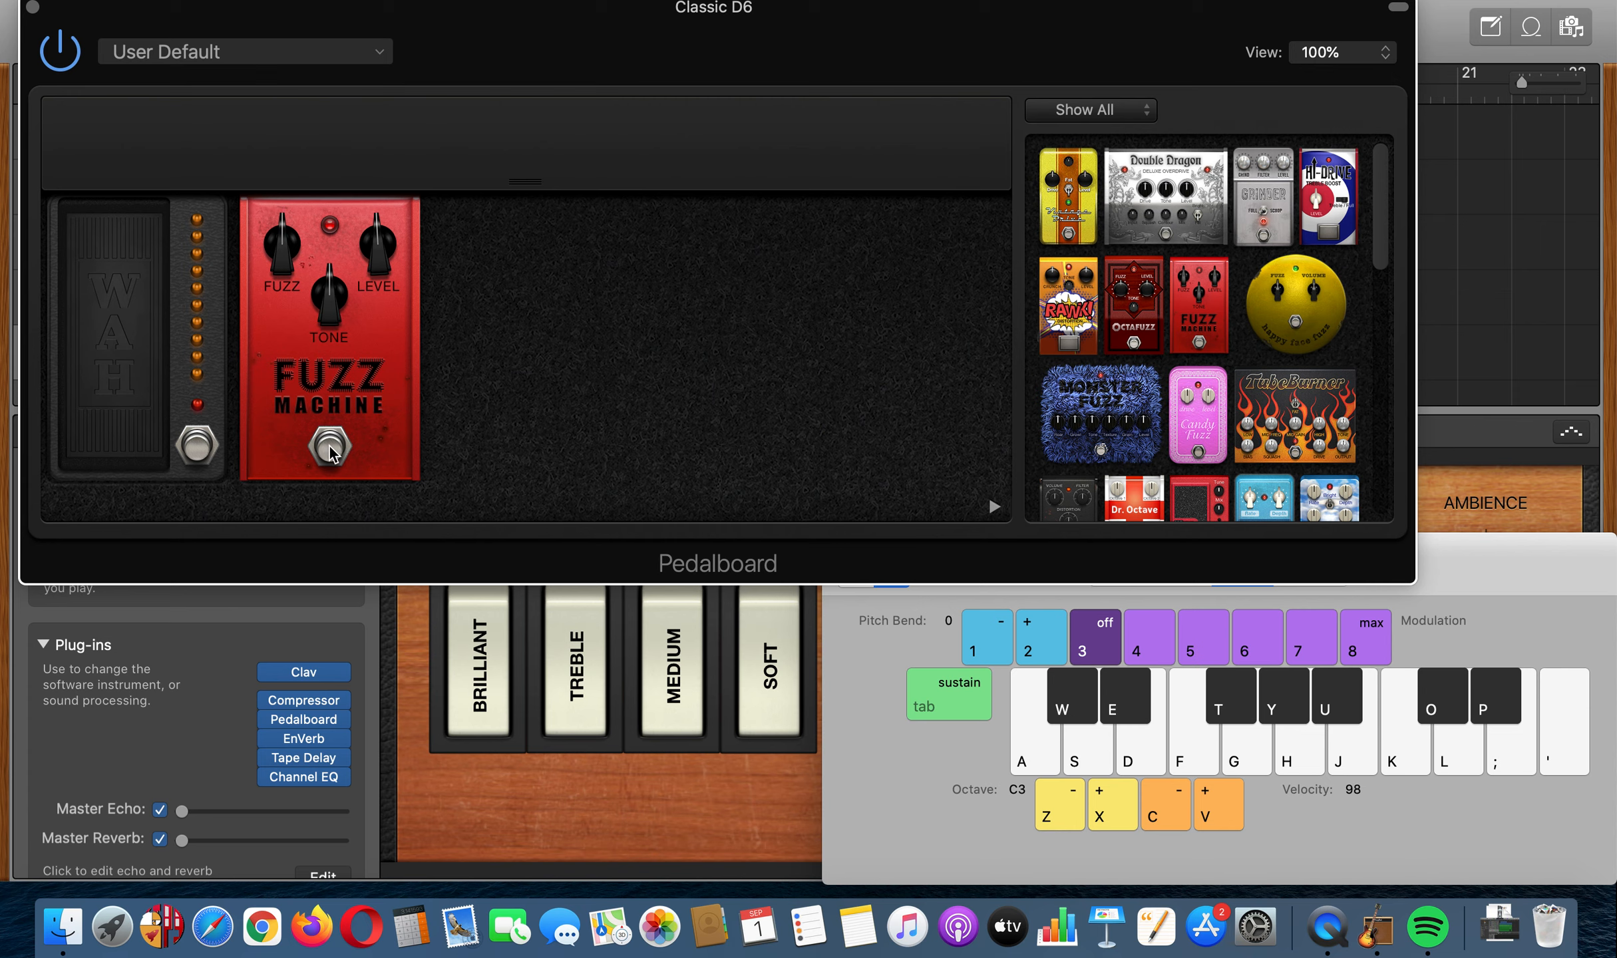
pyautogui.press('a')
pyautogui.press('d')
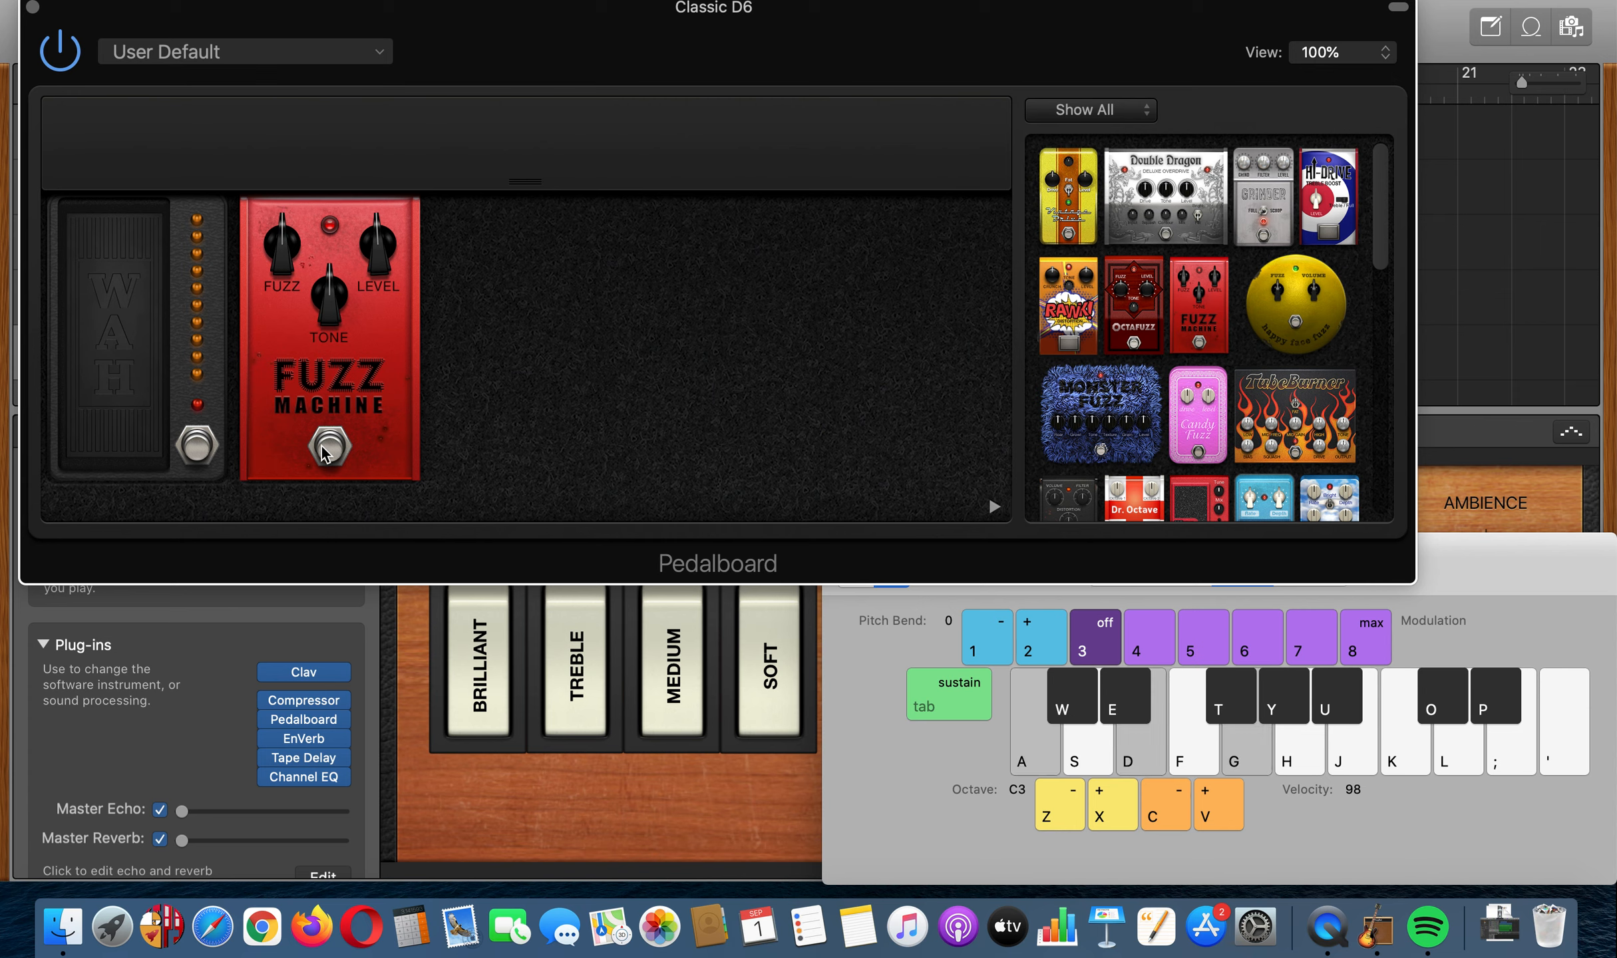
# Play several more test notes to audition the Fuzz Machine pedal.
pyautogui.press('g')
pyautogui.press('a')
pyautogui.press('d')
pyautogui.press('a')
pyautogui.press('d')
# Remove the Fuzz Machine pedal from the Pedalboard and close the plug-in and Musical Typing windows.
pyautogui.moveTo(275, 346); pyautogui.dragTo(1234, 300)
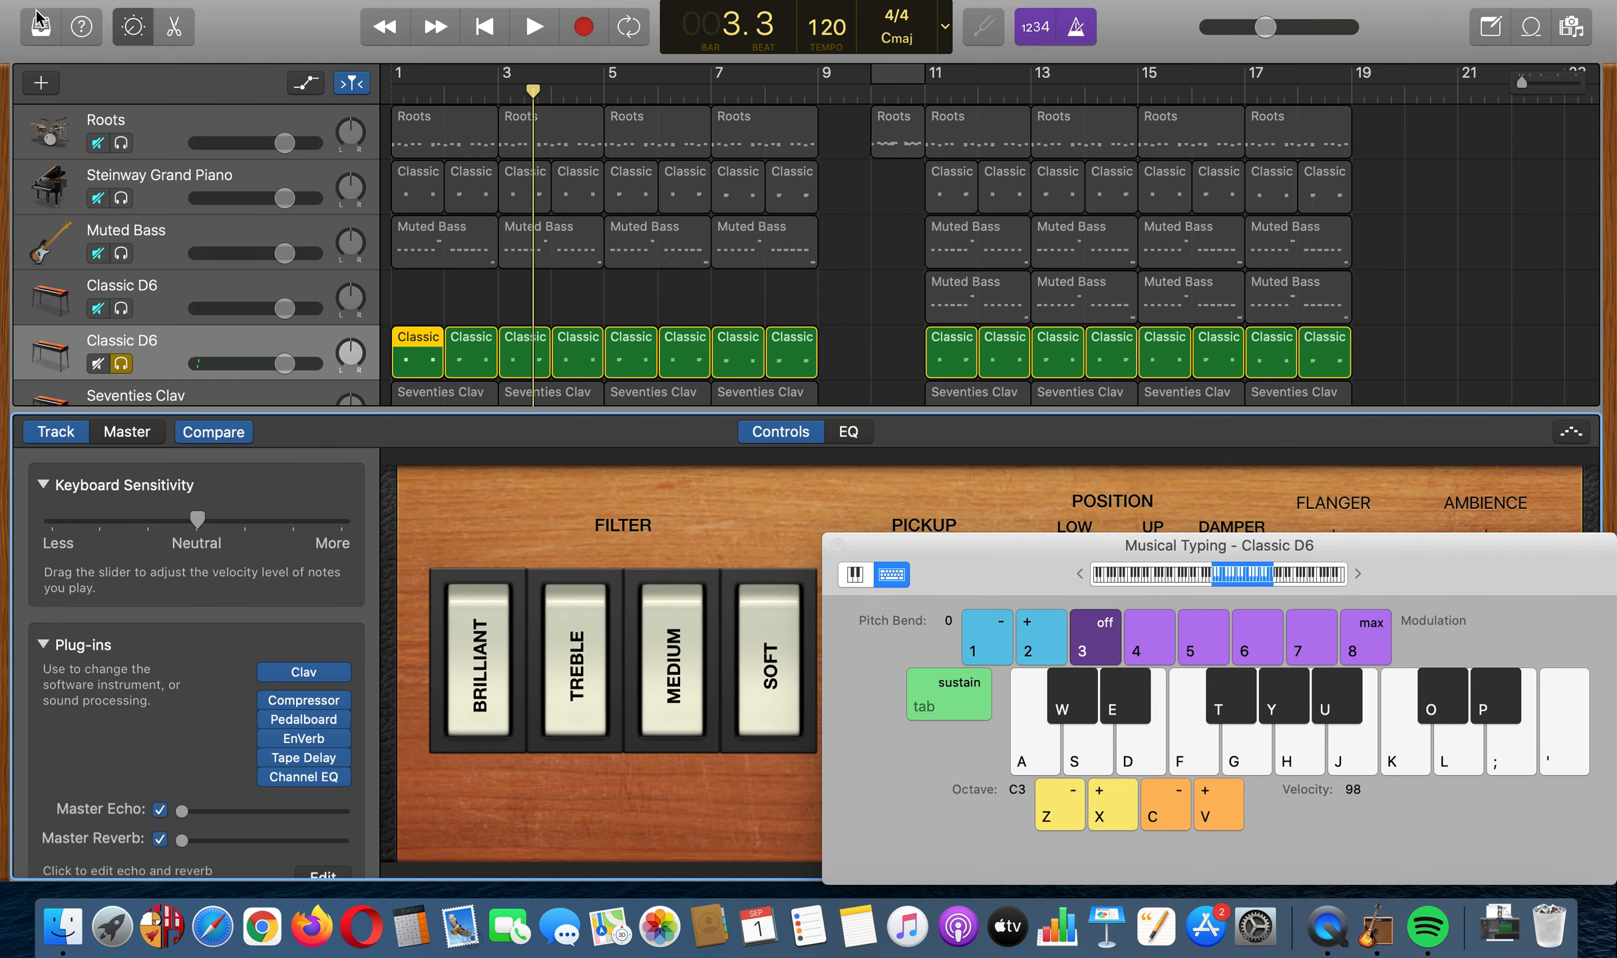
pyautogui.click(32, 7)
pyautogui.click(503, 313)
pyautogui.click(838, 545)
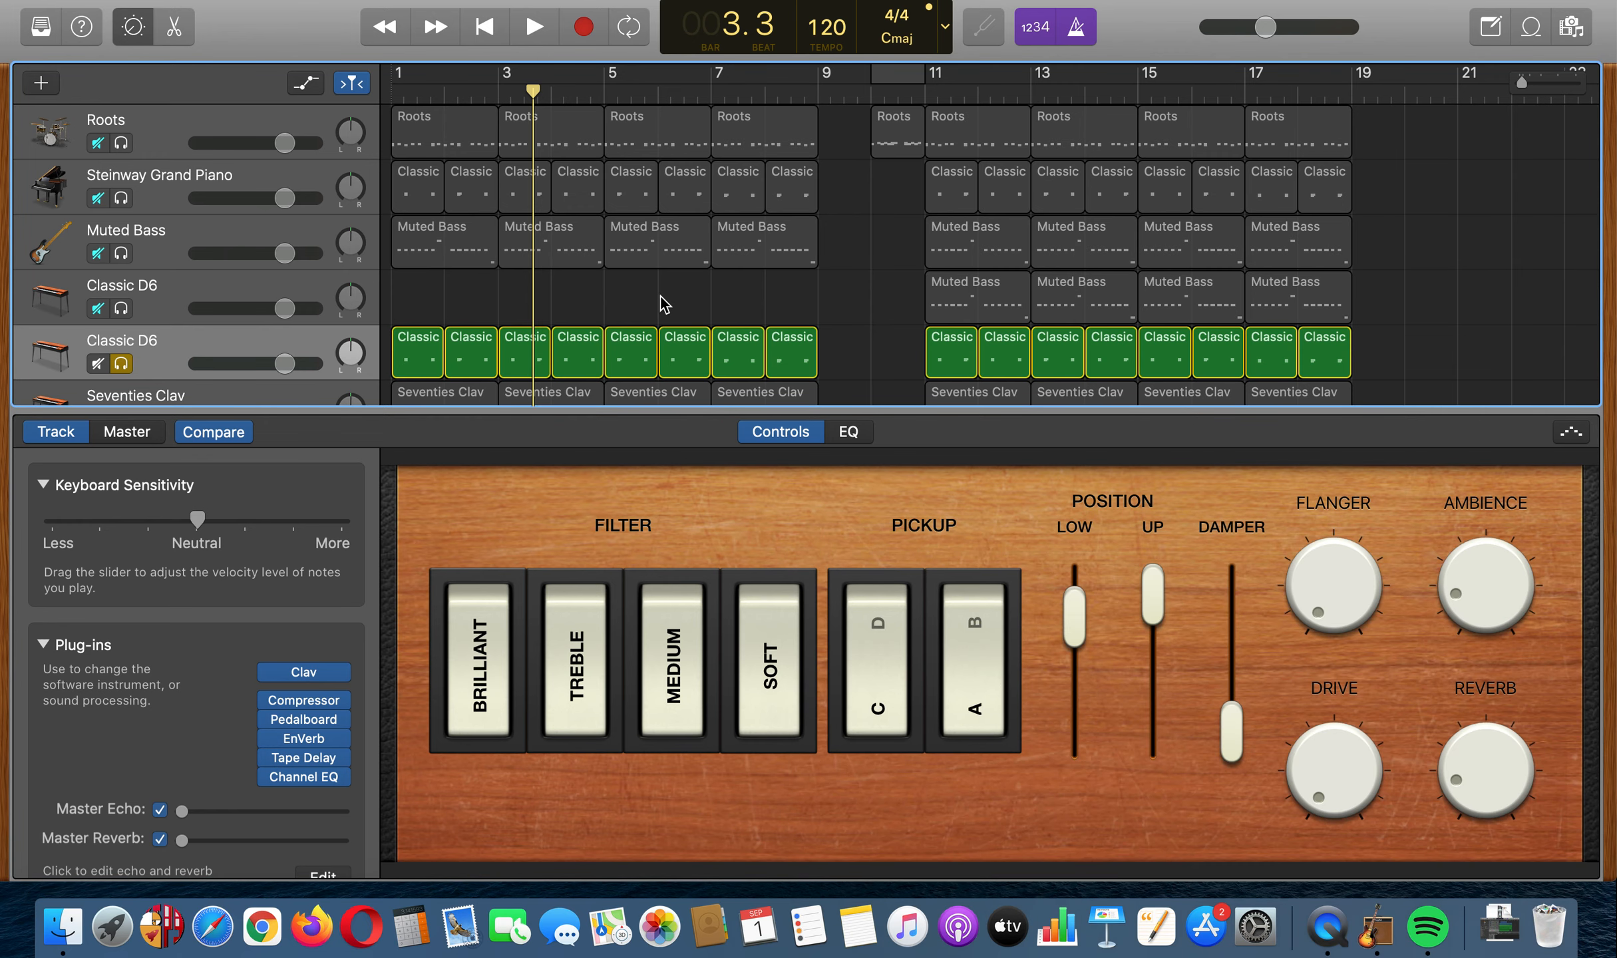
# Show track automation and add a V-shaped Pedal Position dip early in bar 5 on the lower Classic D6 track.
pyautogui.press('a')
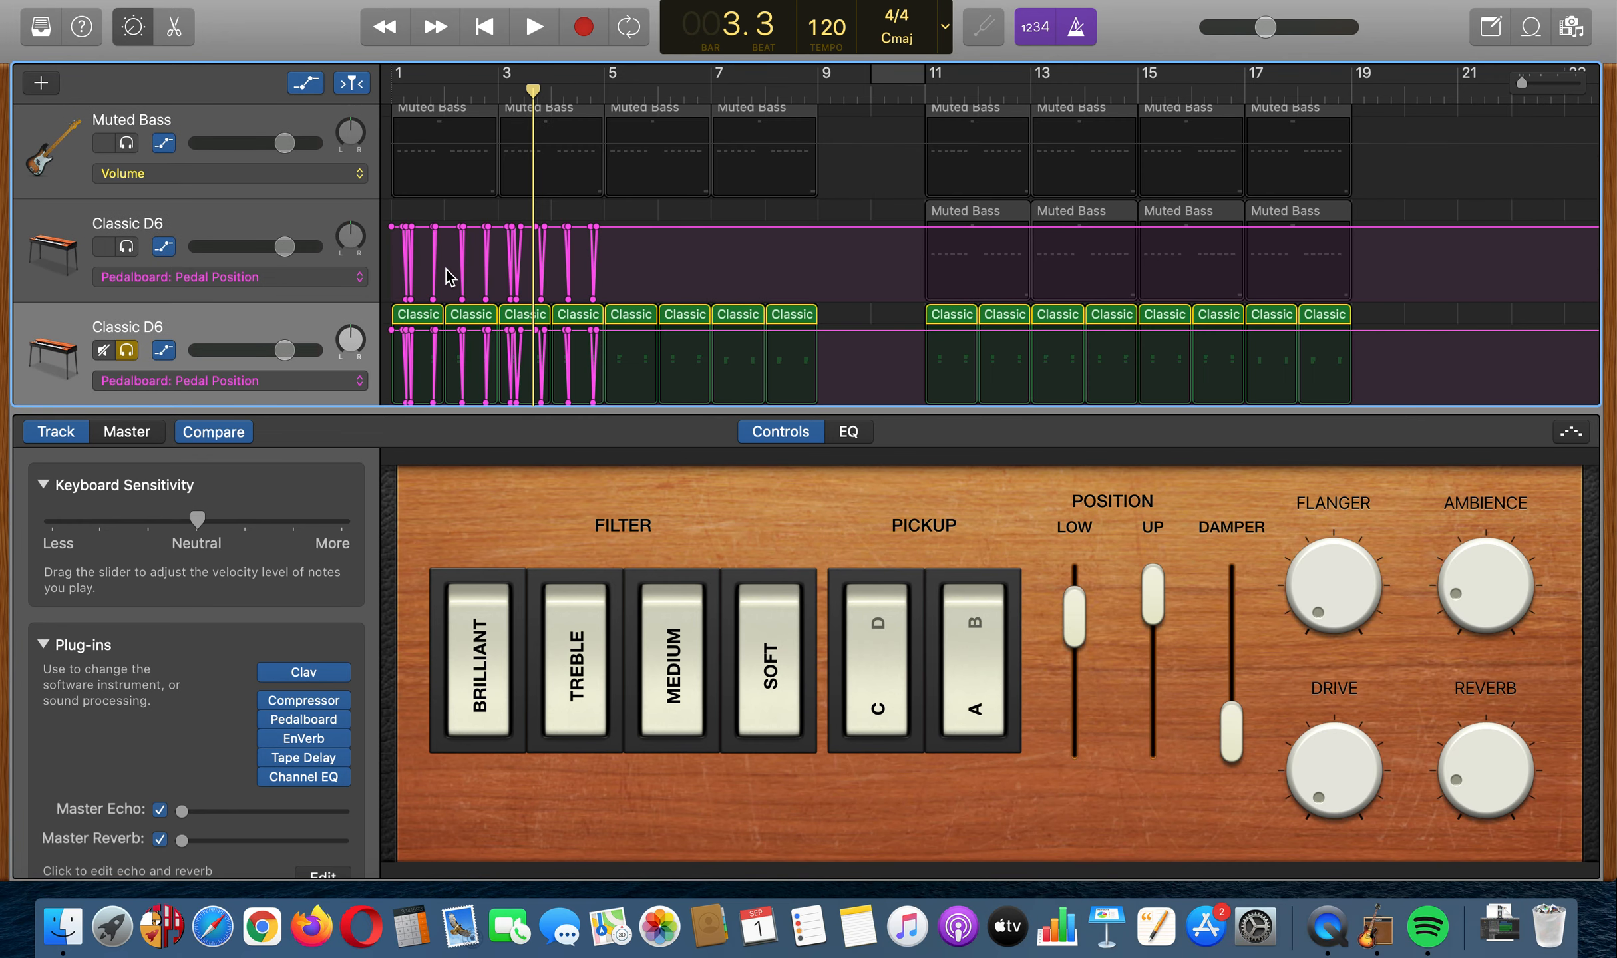
pyautogui.press('super+Right')
pyautogui.scroll(4, 447, 268)
pyautogui.hscroll(-5, 448, 272)
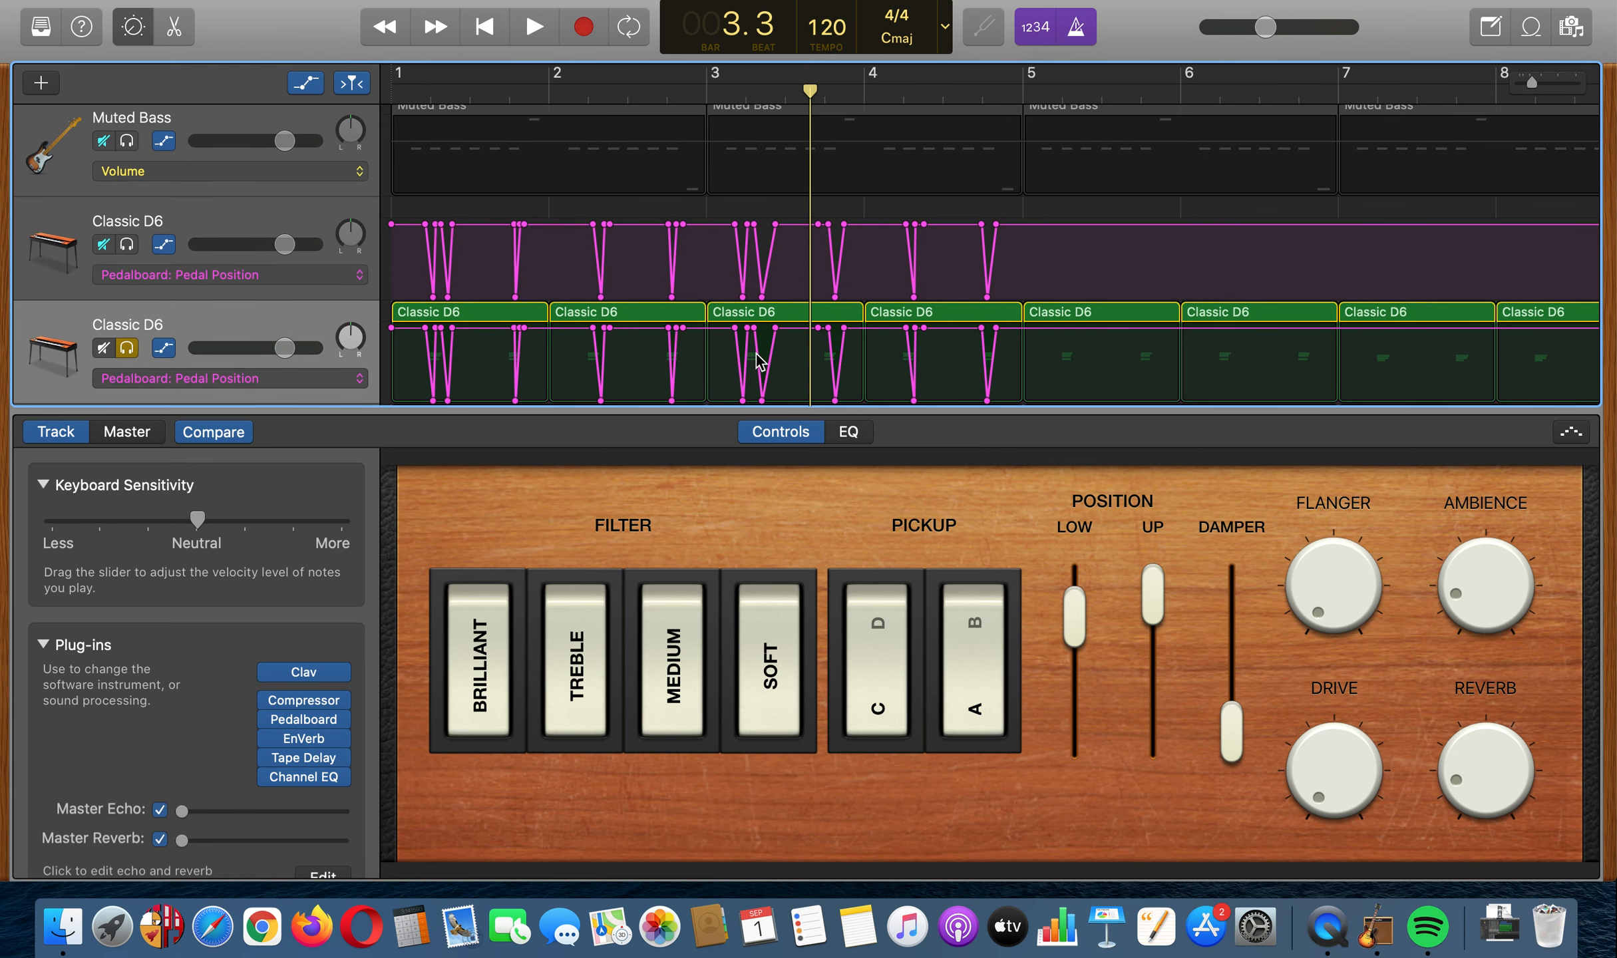
pyautogui.click(1048, 327)
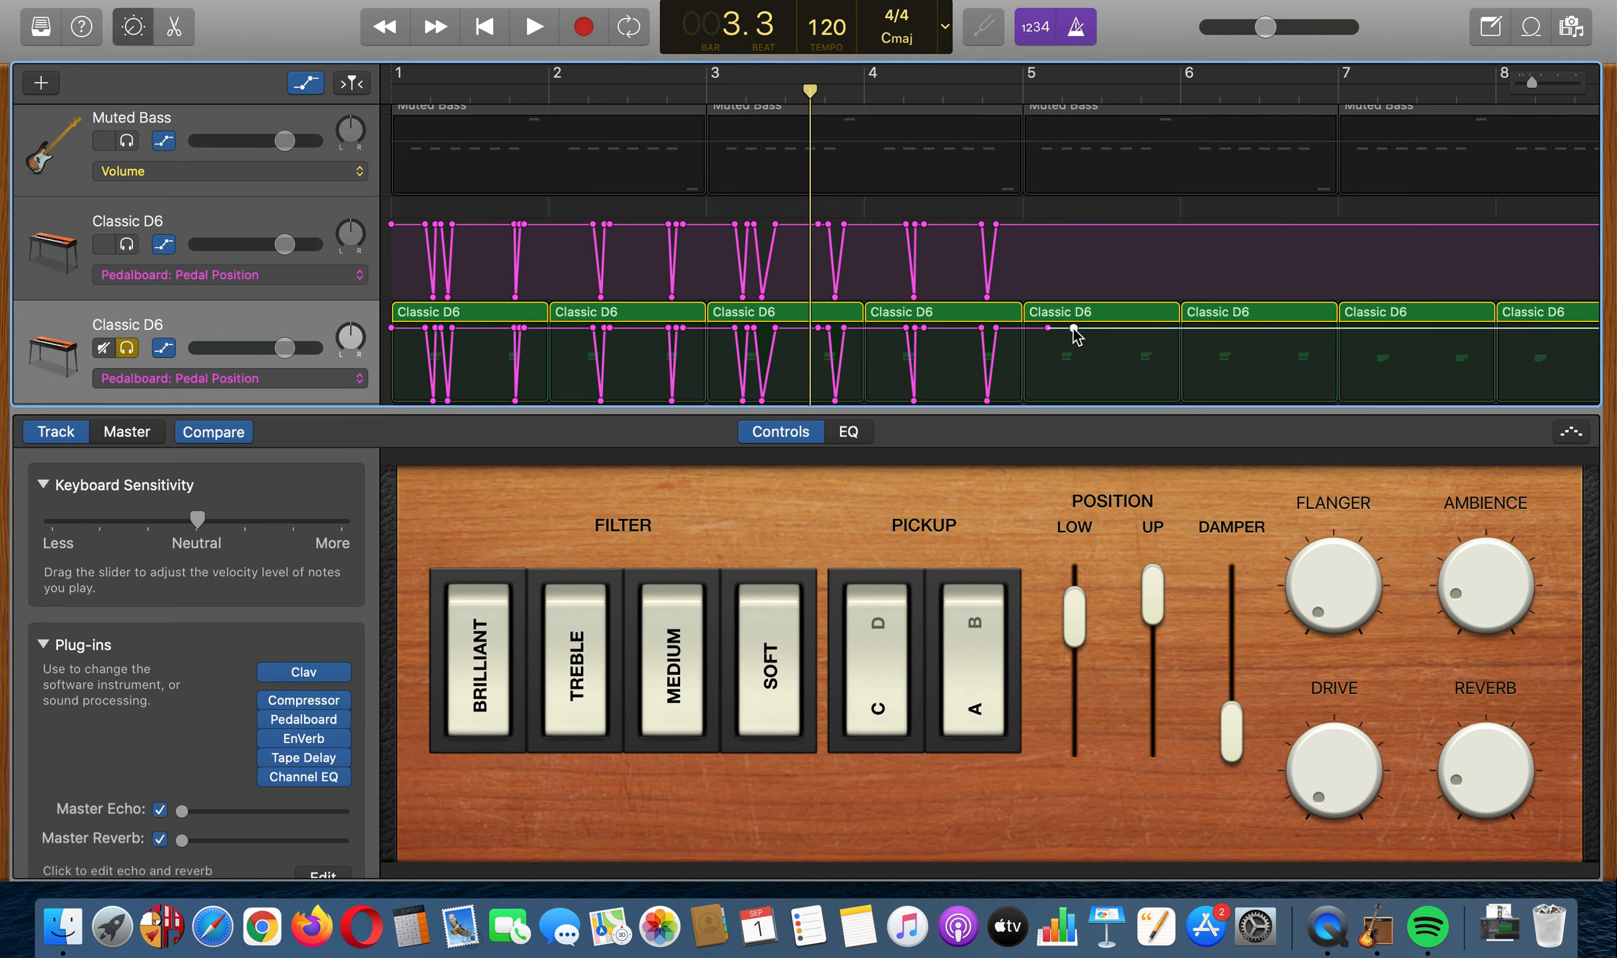
pyautogui.moveTo(1062, 328); pyautogui.dragTo(1068, 412)
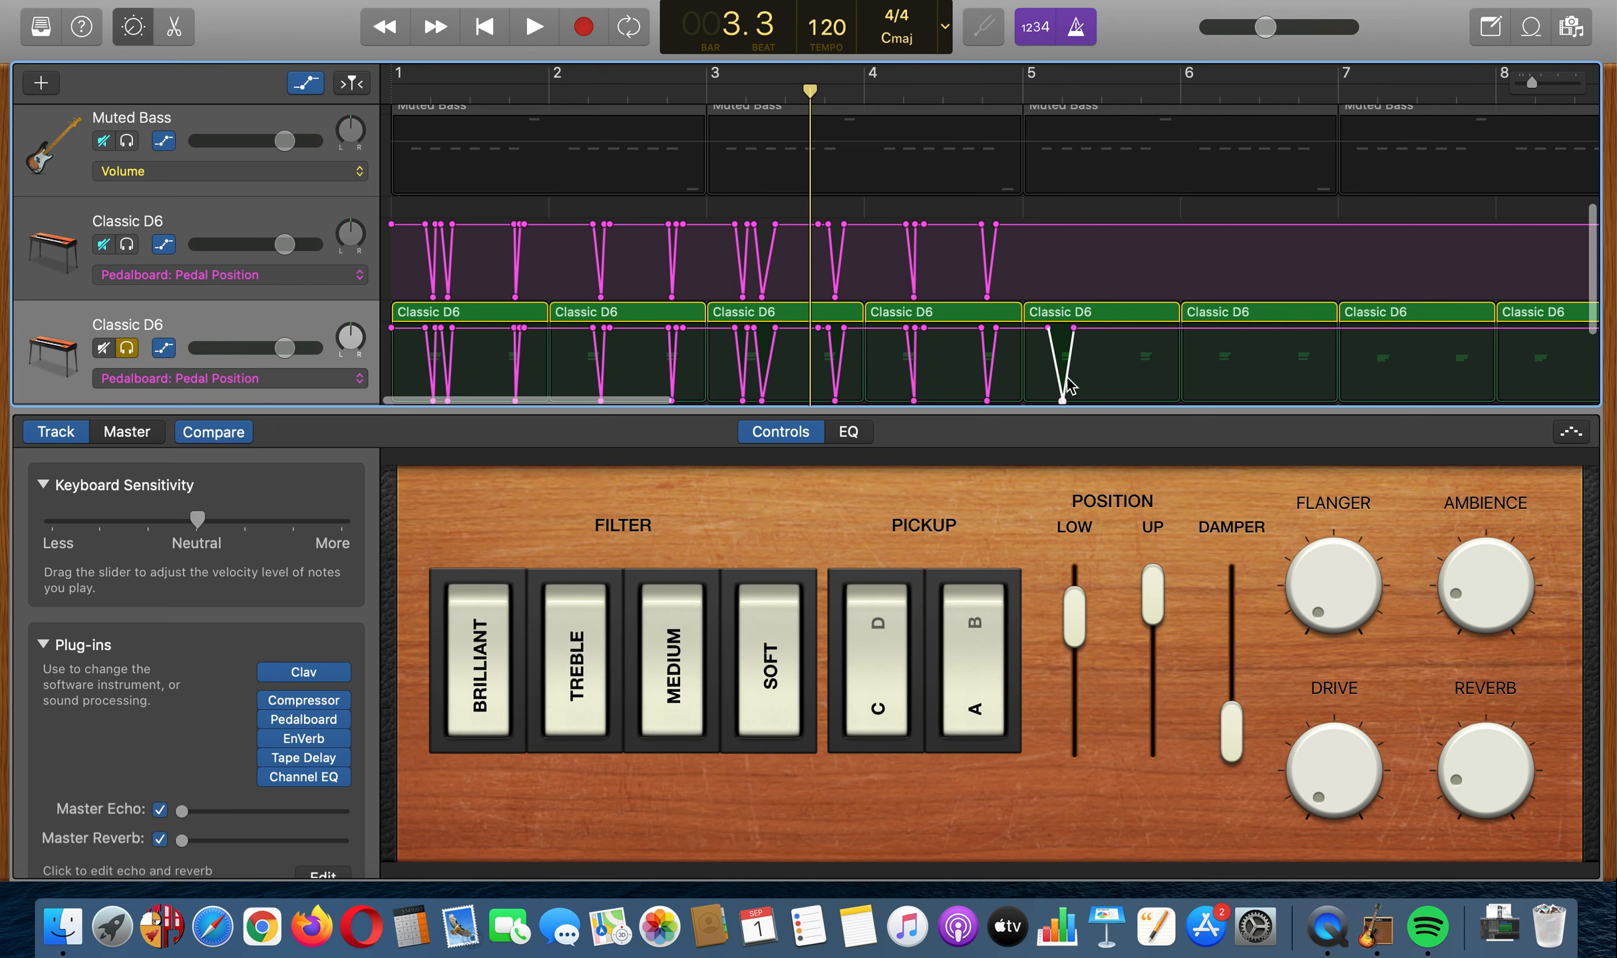
pyautogui.press('super+Right')
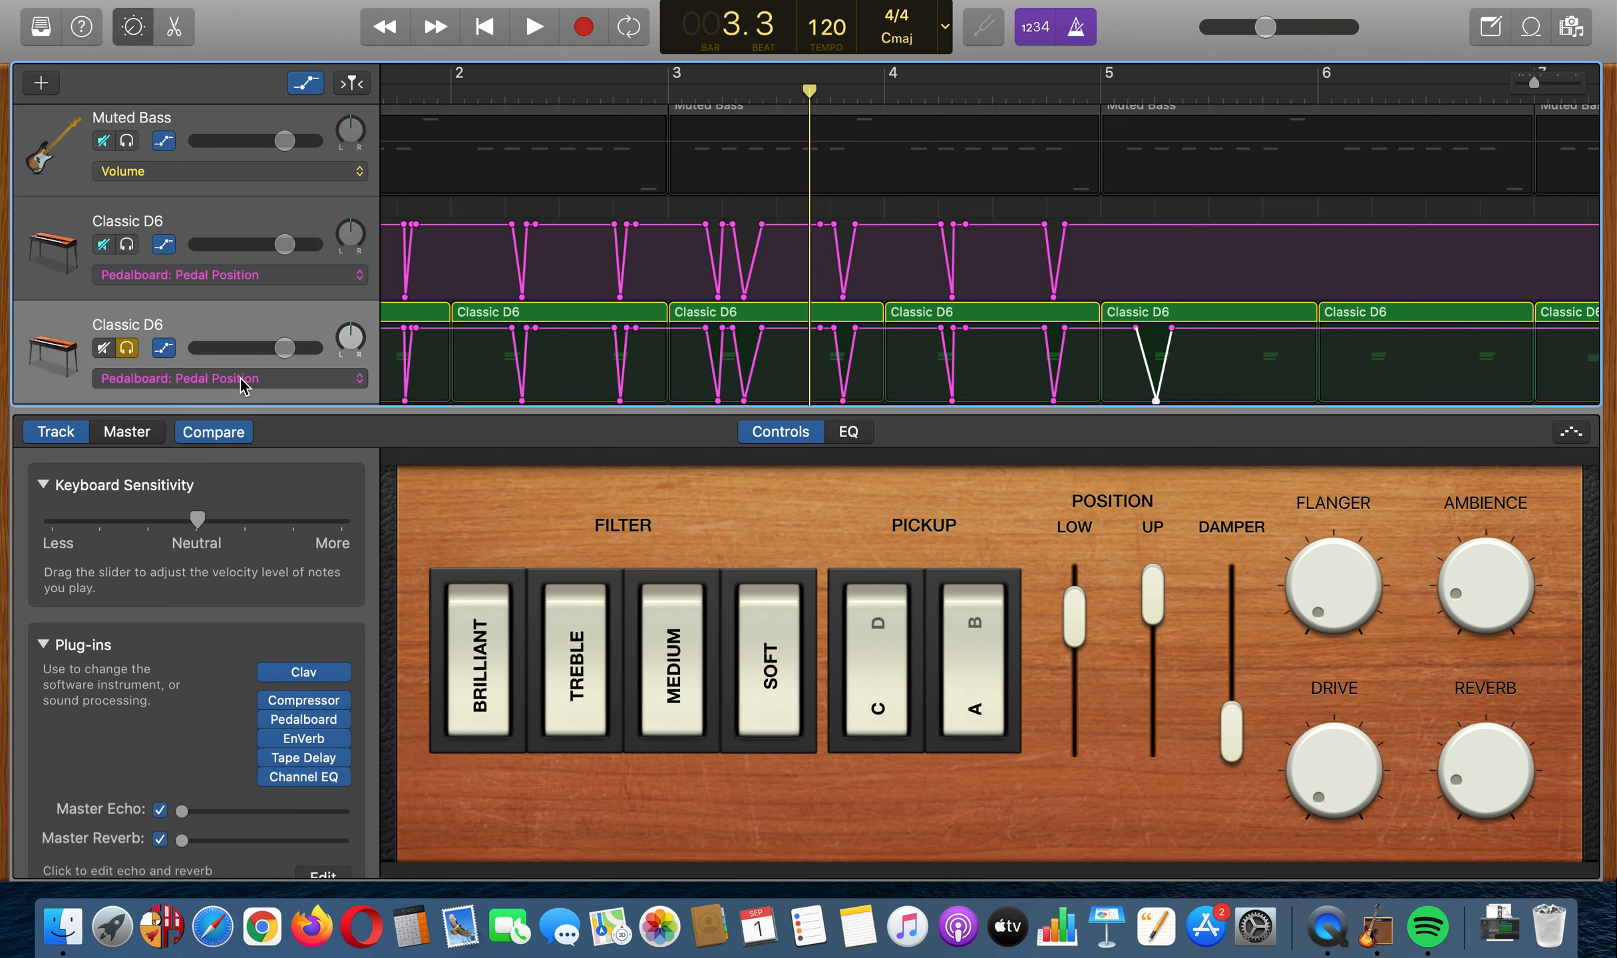
# Hide the Smart Controls and review the automatable parameters of the lower Classic D6 track, including its plug-in parameters.
pyautogui.click(135, 30)
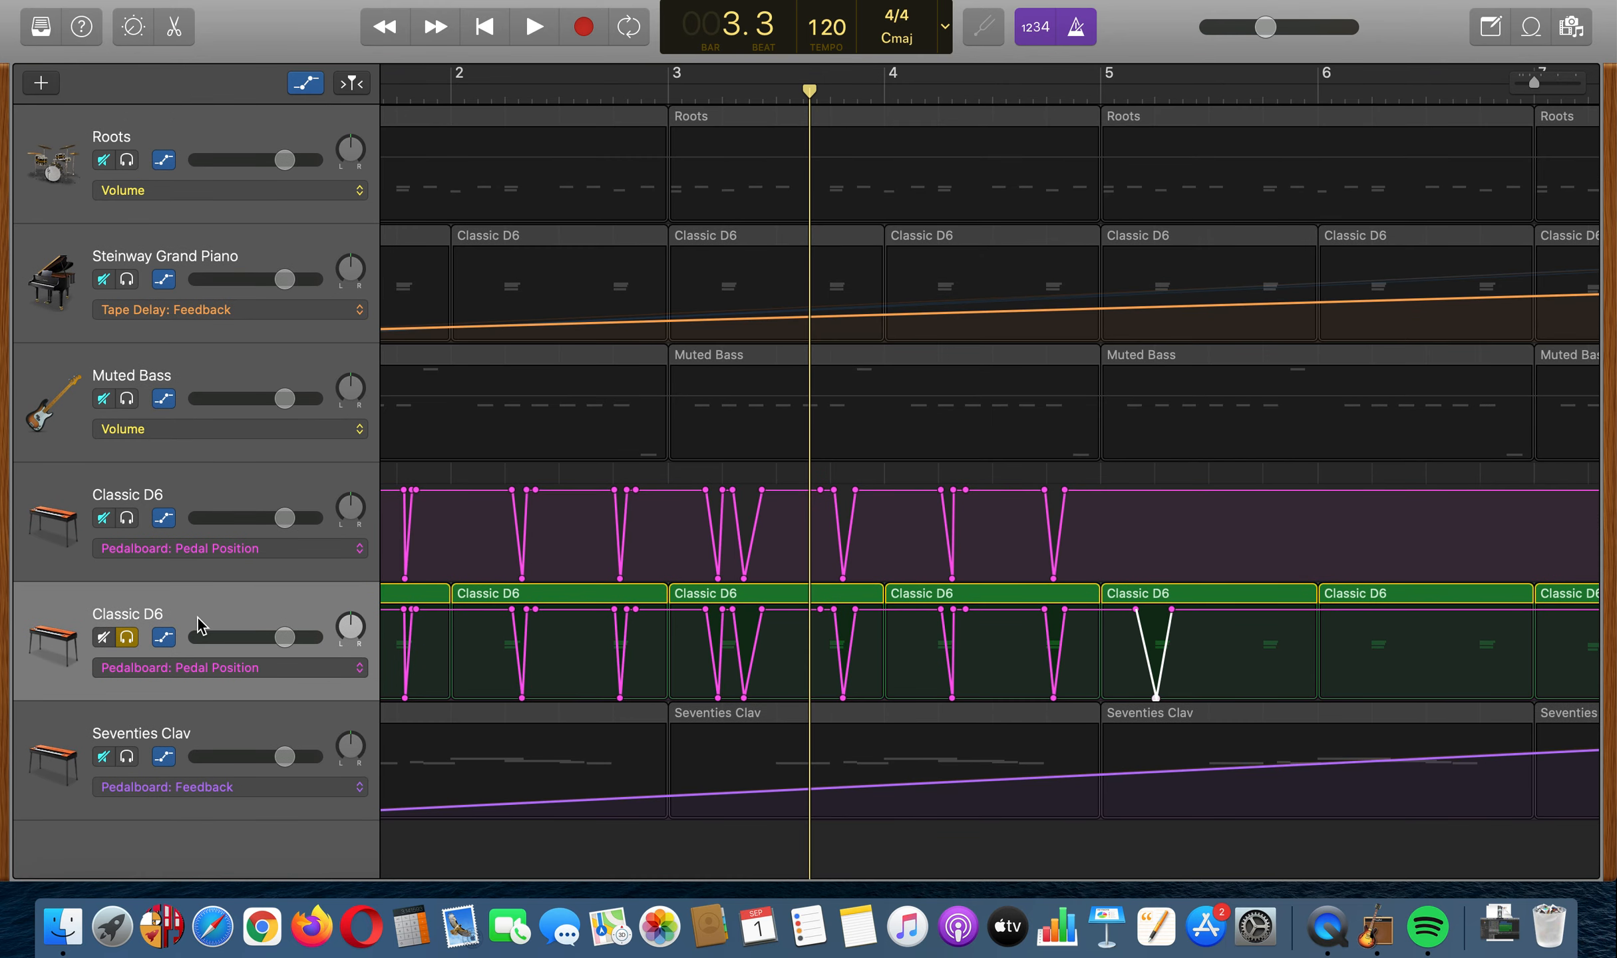
pyautogui.click(203, 667)
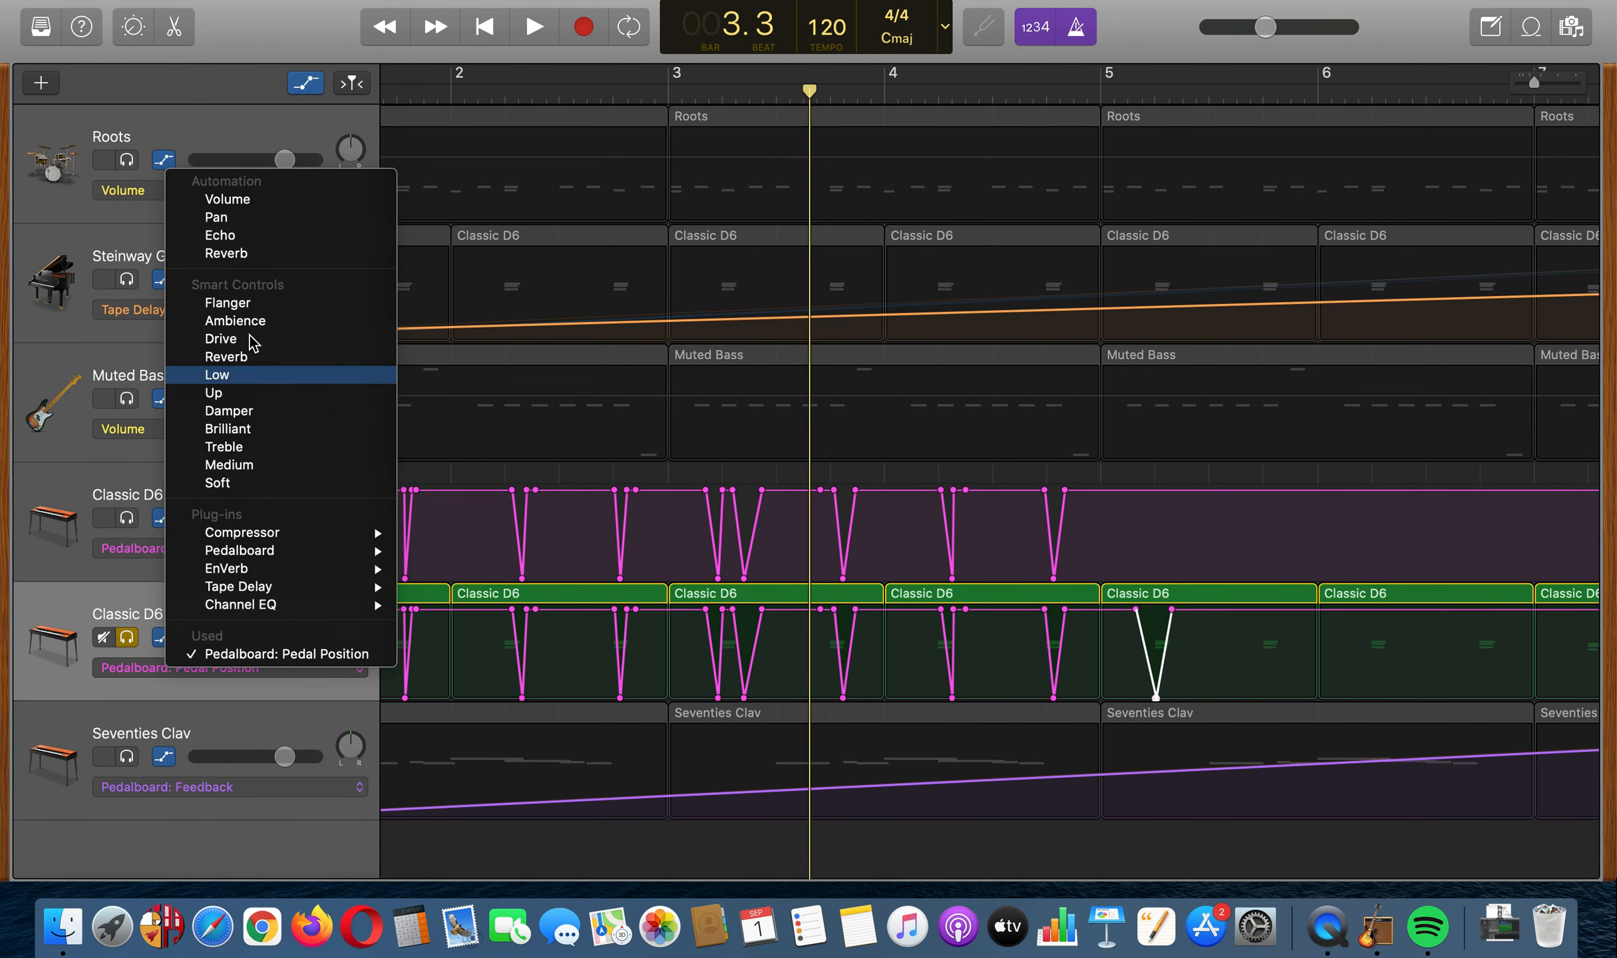
pyautogui.moveTo(230, 567)
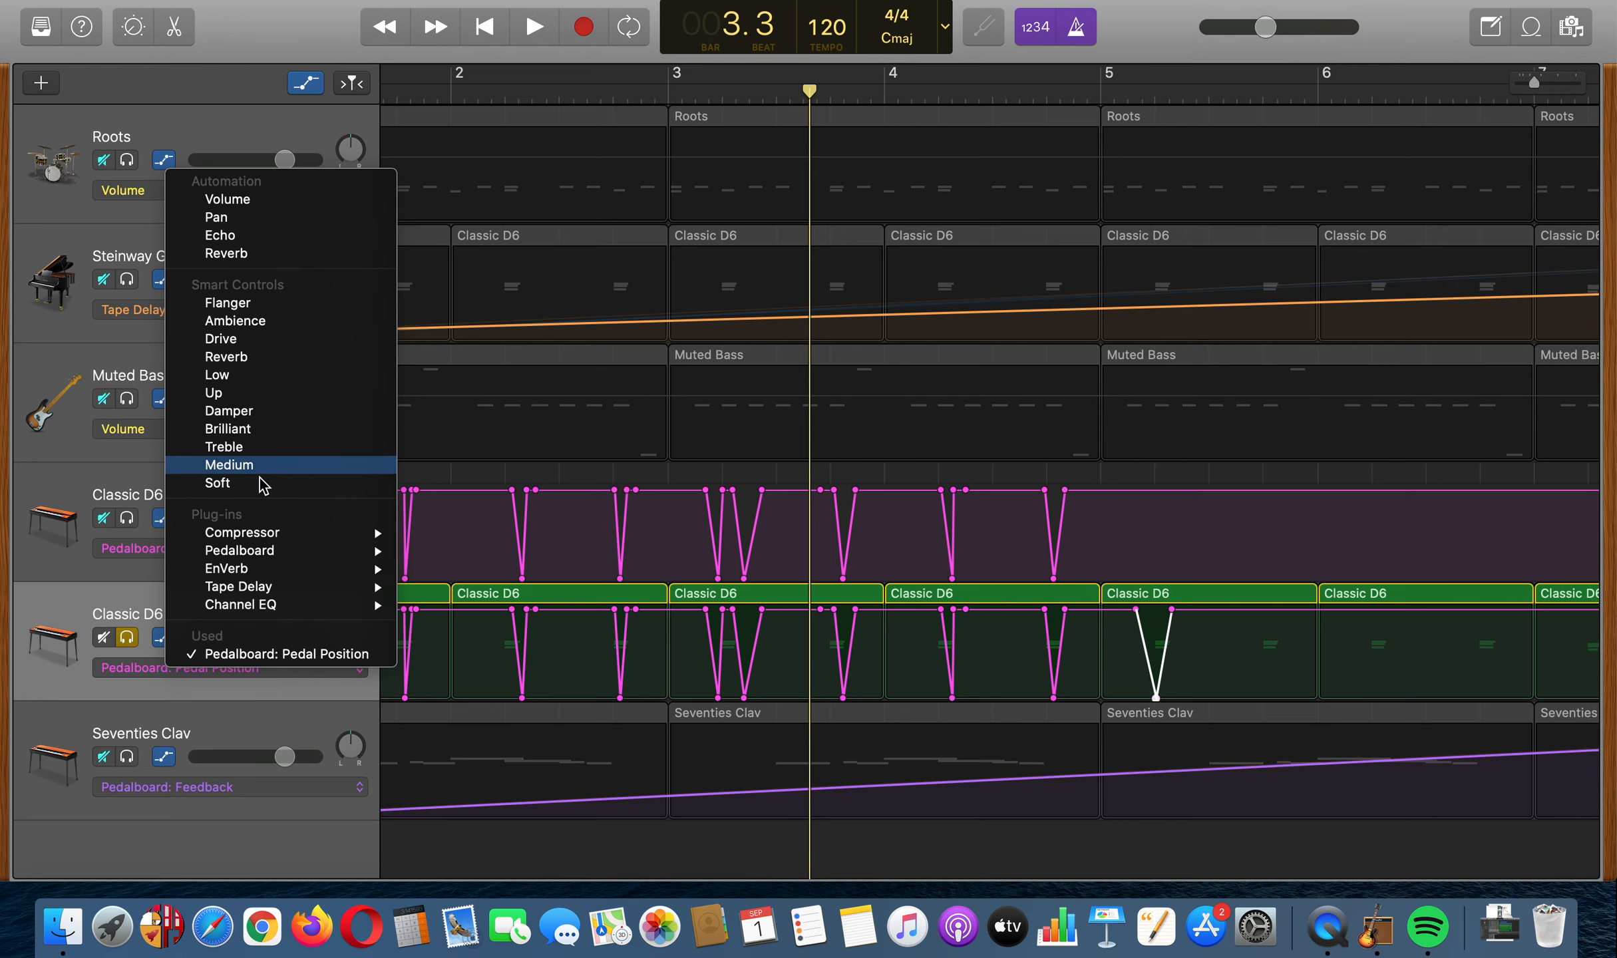
pyautogui.moveTo(319, 607)
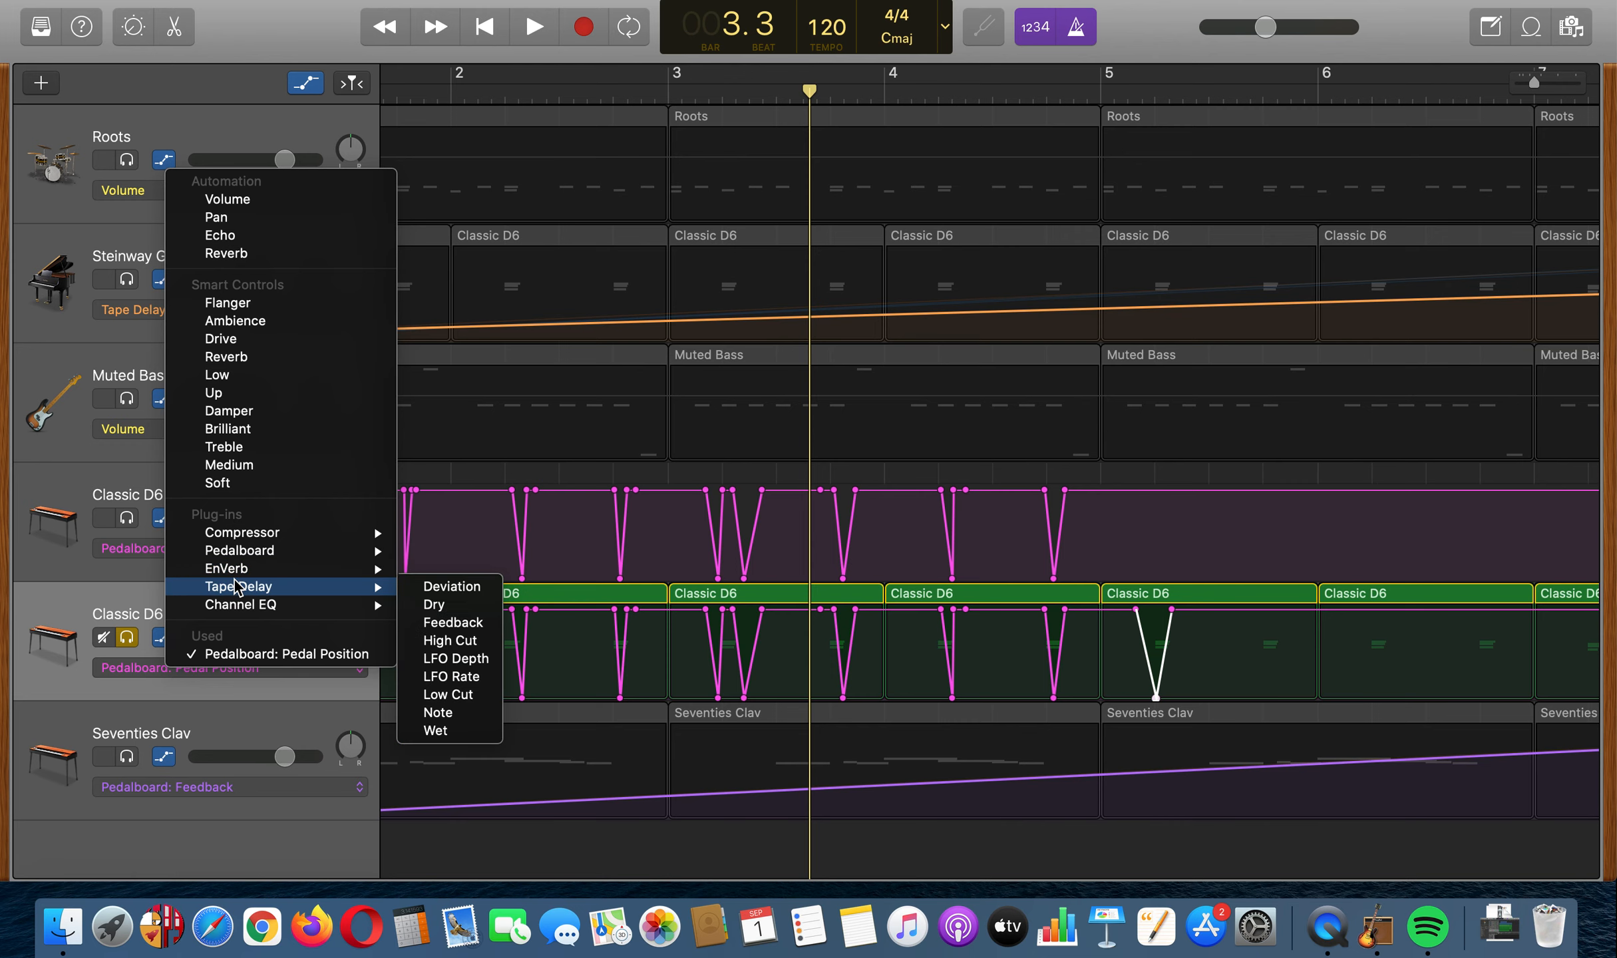
pyautogui.click(128, 637)
# Solo the Seventies Clav track in place of the Classic D6 and play the song from the beginning.
pyautogui.click(135, 756)
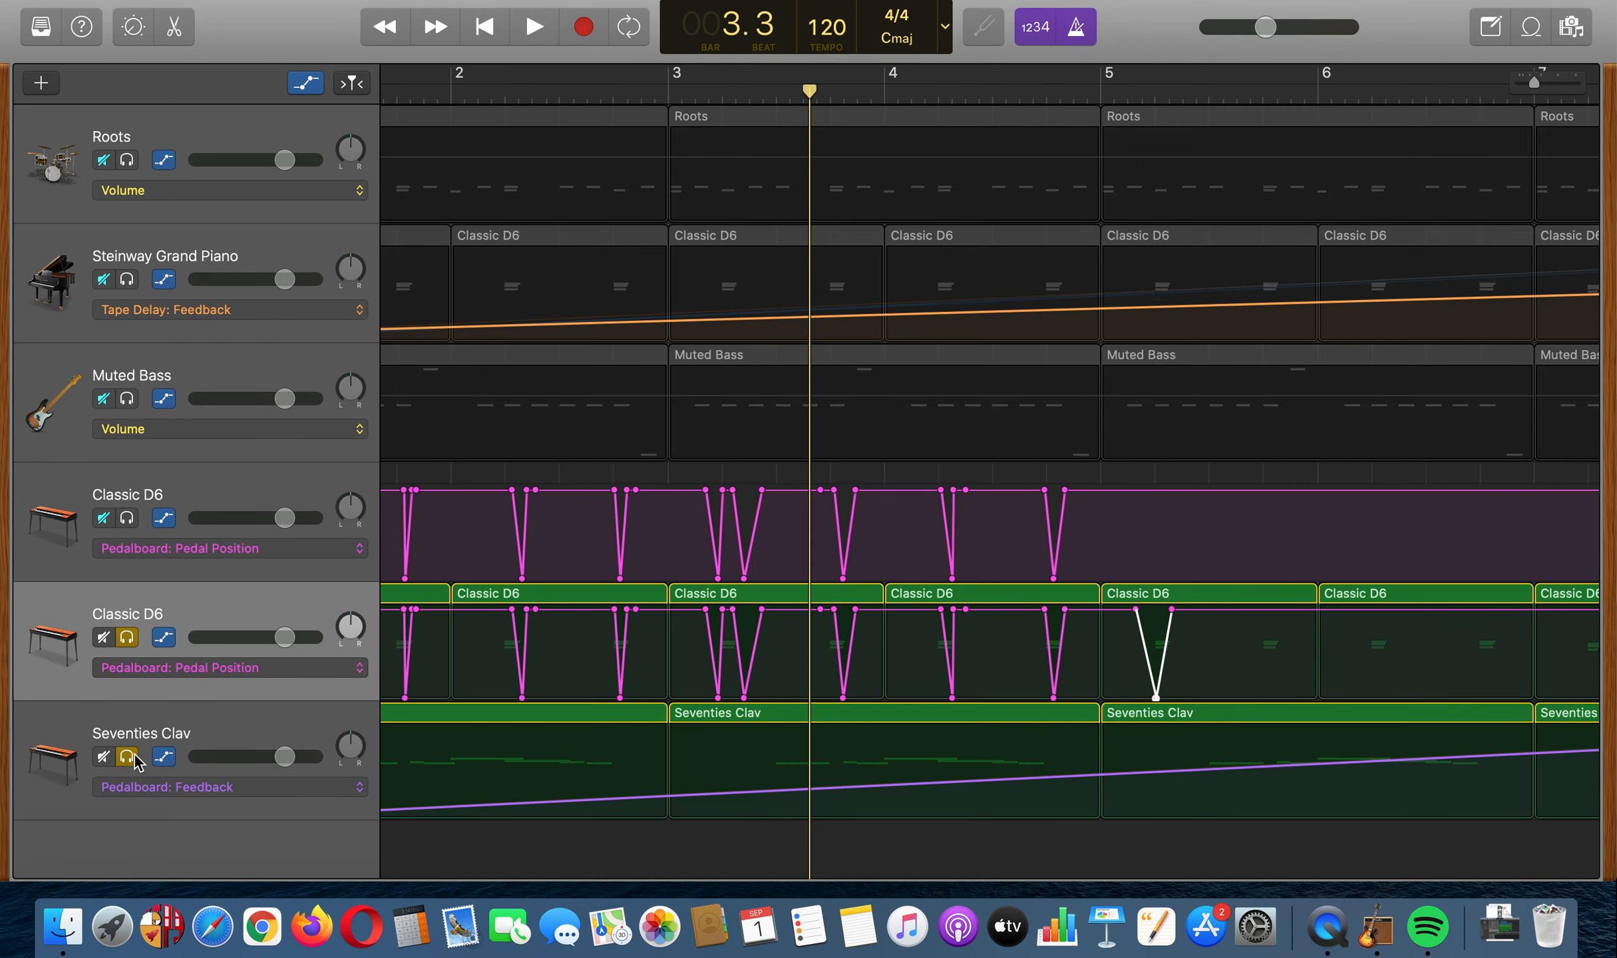
pyautogui.click(127, 637)
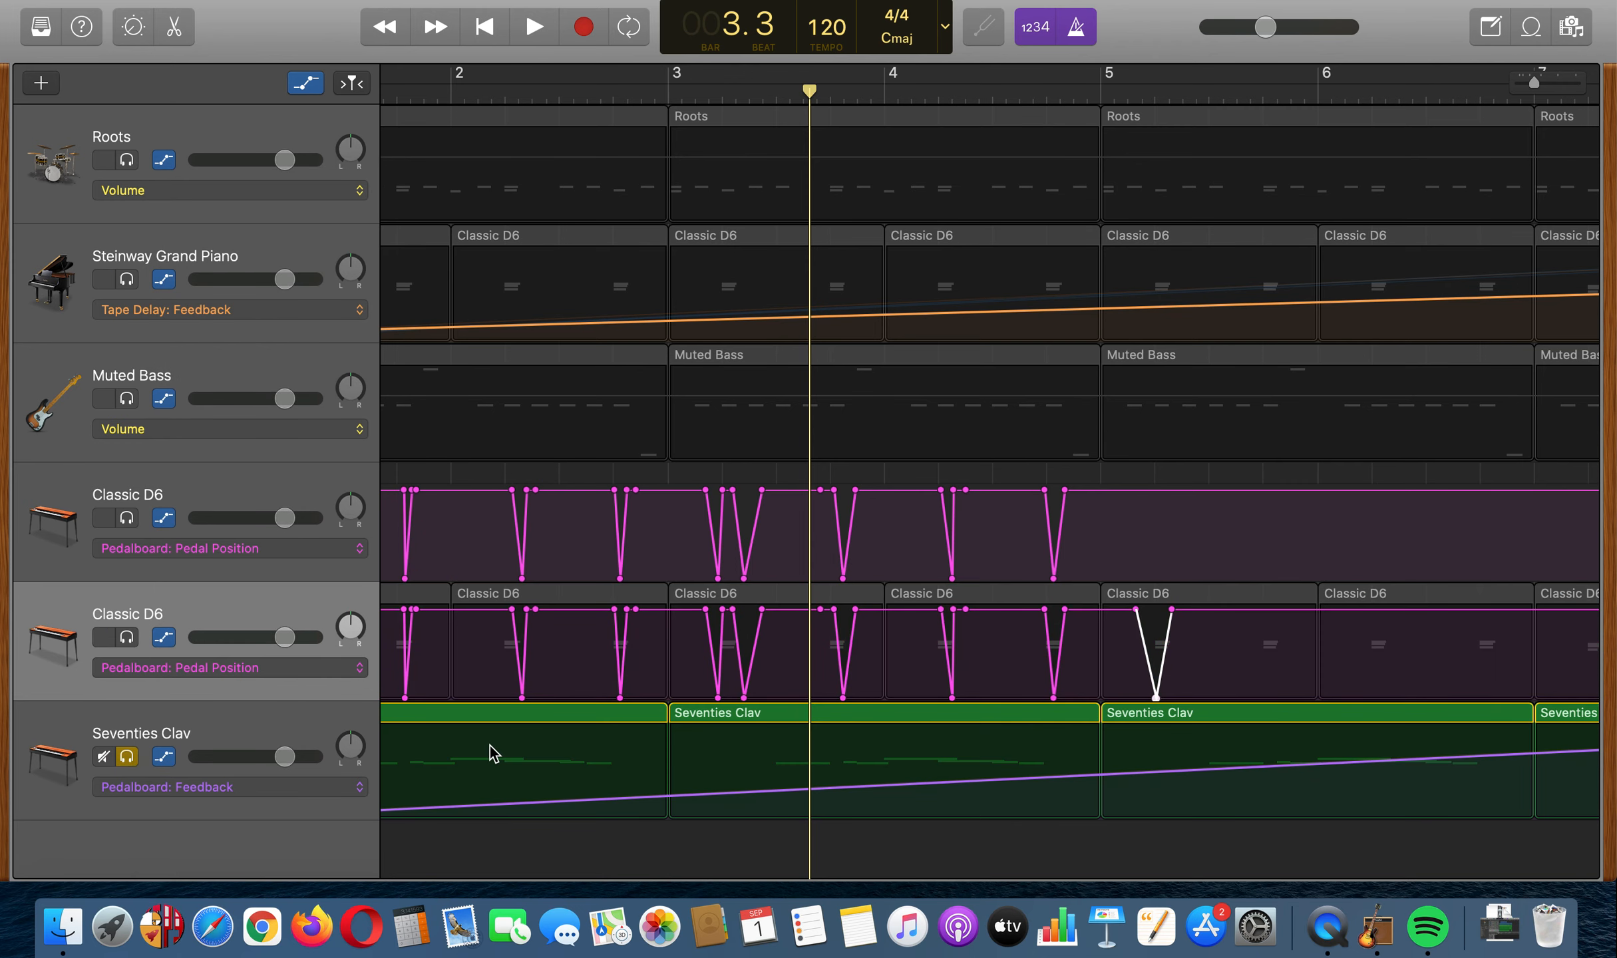
pyautogui.press('Return')
pyautogui.press('space')
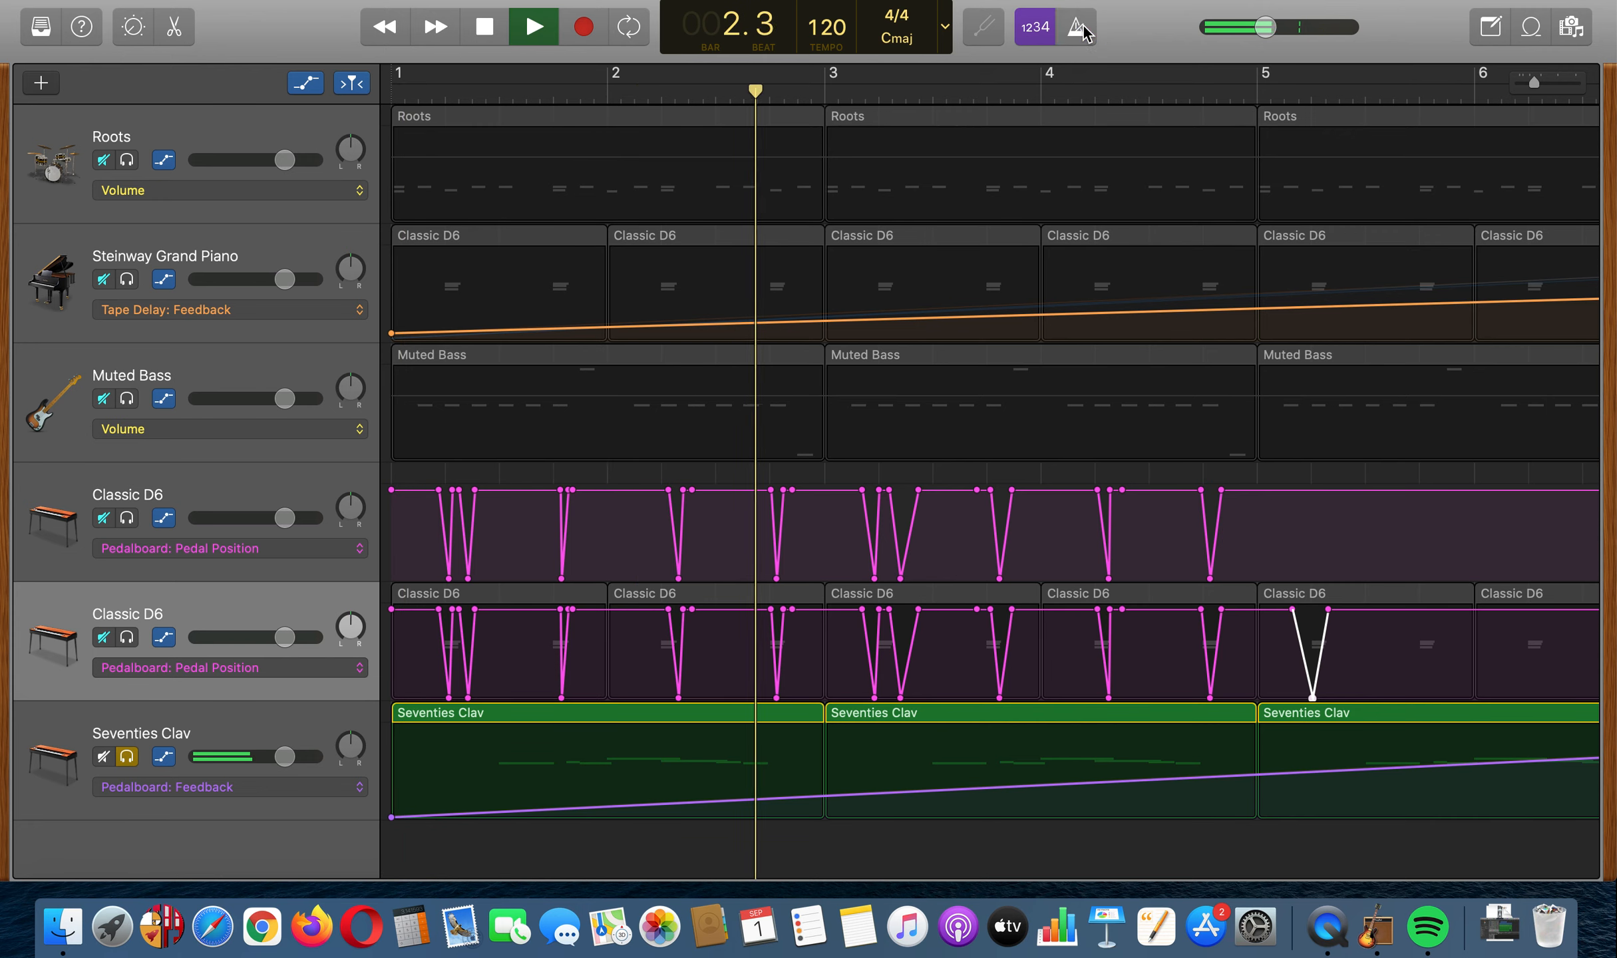
# Adjust the master volume while the Seventies Clav plays and stop playback at bar 12.
pyautogui.moveTo(1312, 27); pyautogui.dragTo(1316, 29)
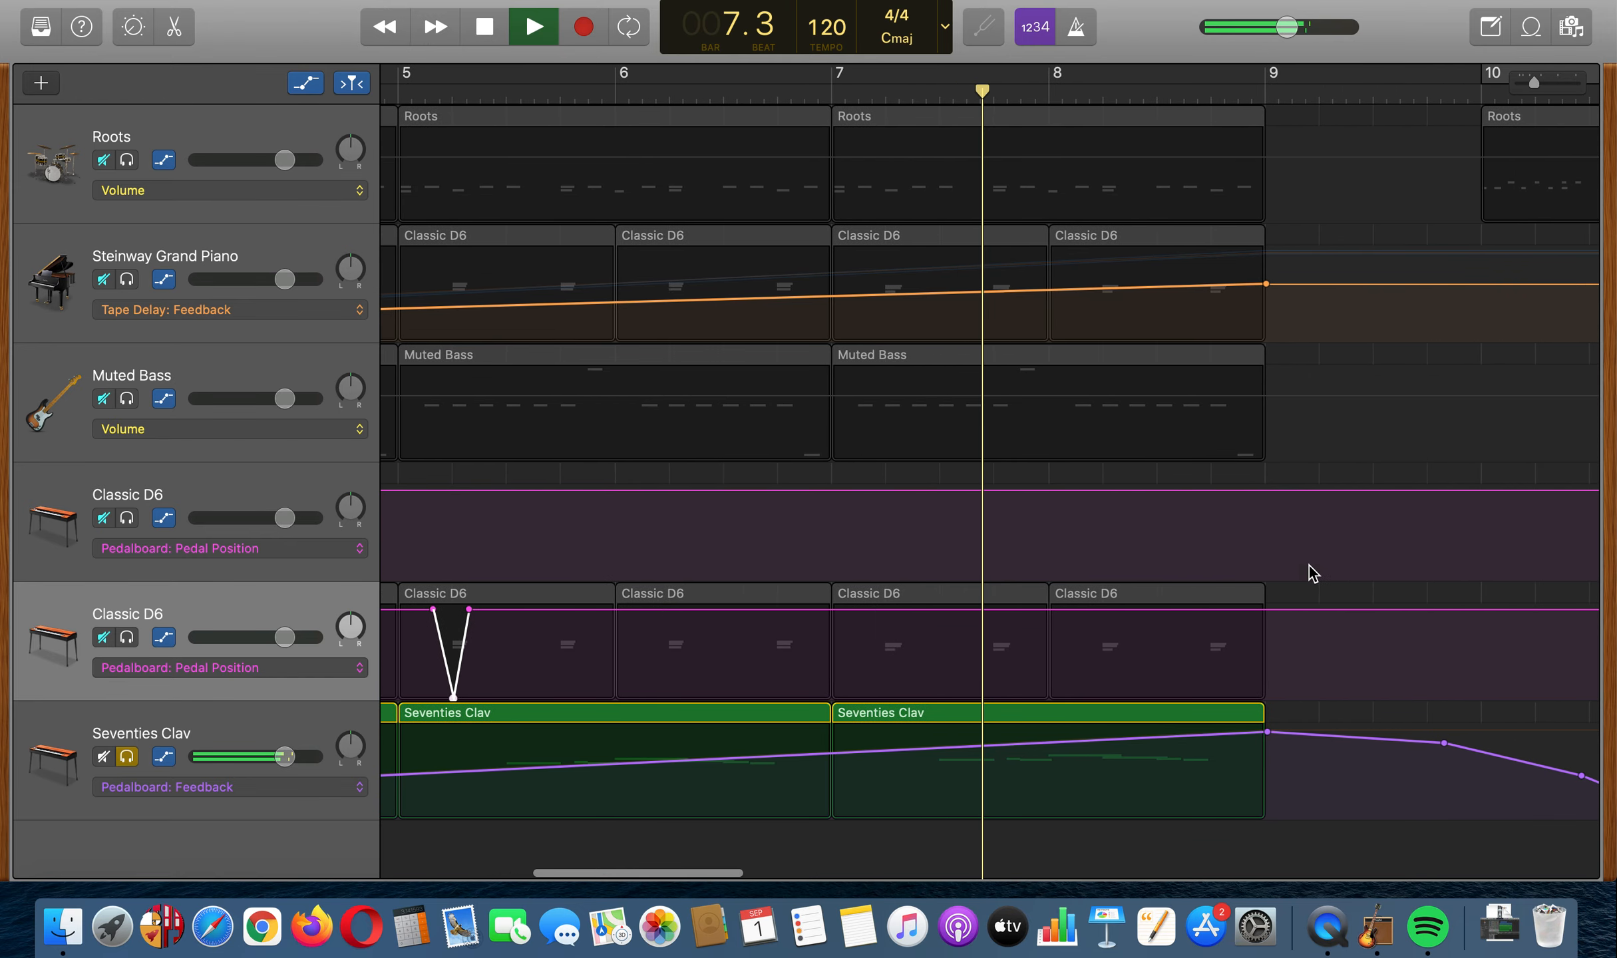
pyautogui.moveTo(1285, 34)
pyautogui.moveTo(1284, 35); pyautogui.dragTo(1247, 34)
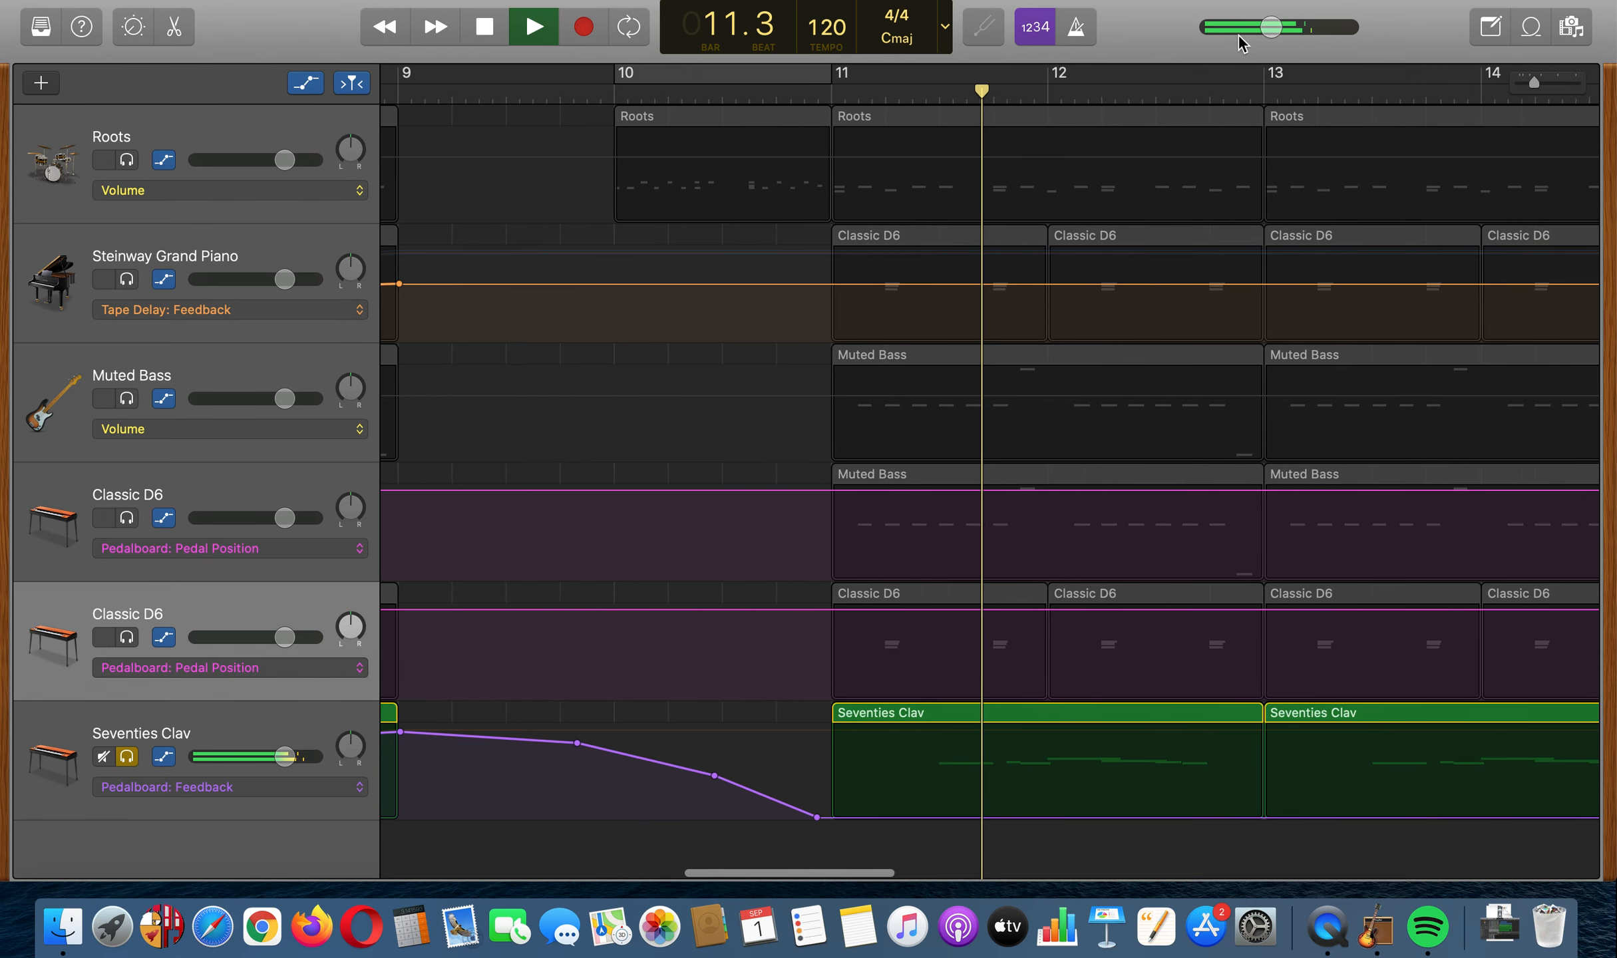
pyautogui.press('space')
# Check the Seventies Clav's used automation parameters and move its Feedback point in bar 10 to just before bar 11.
pyautogui.hscroll(-10, 657, 540)
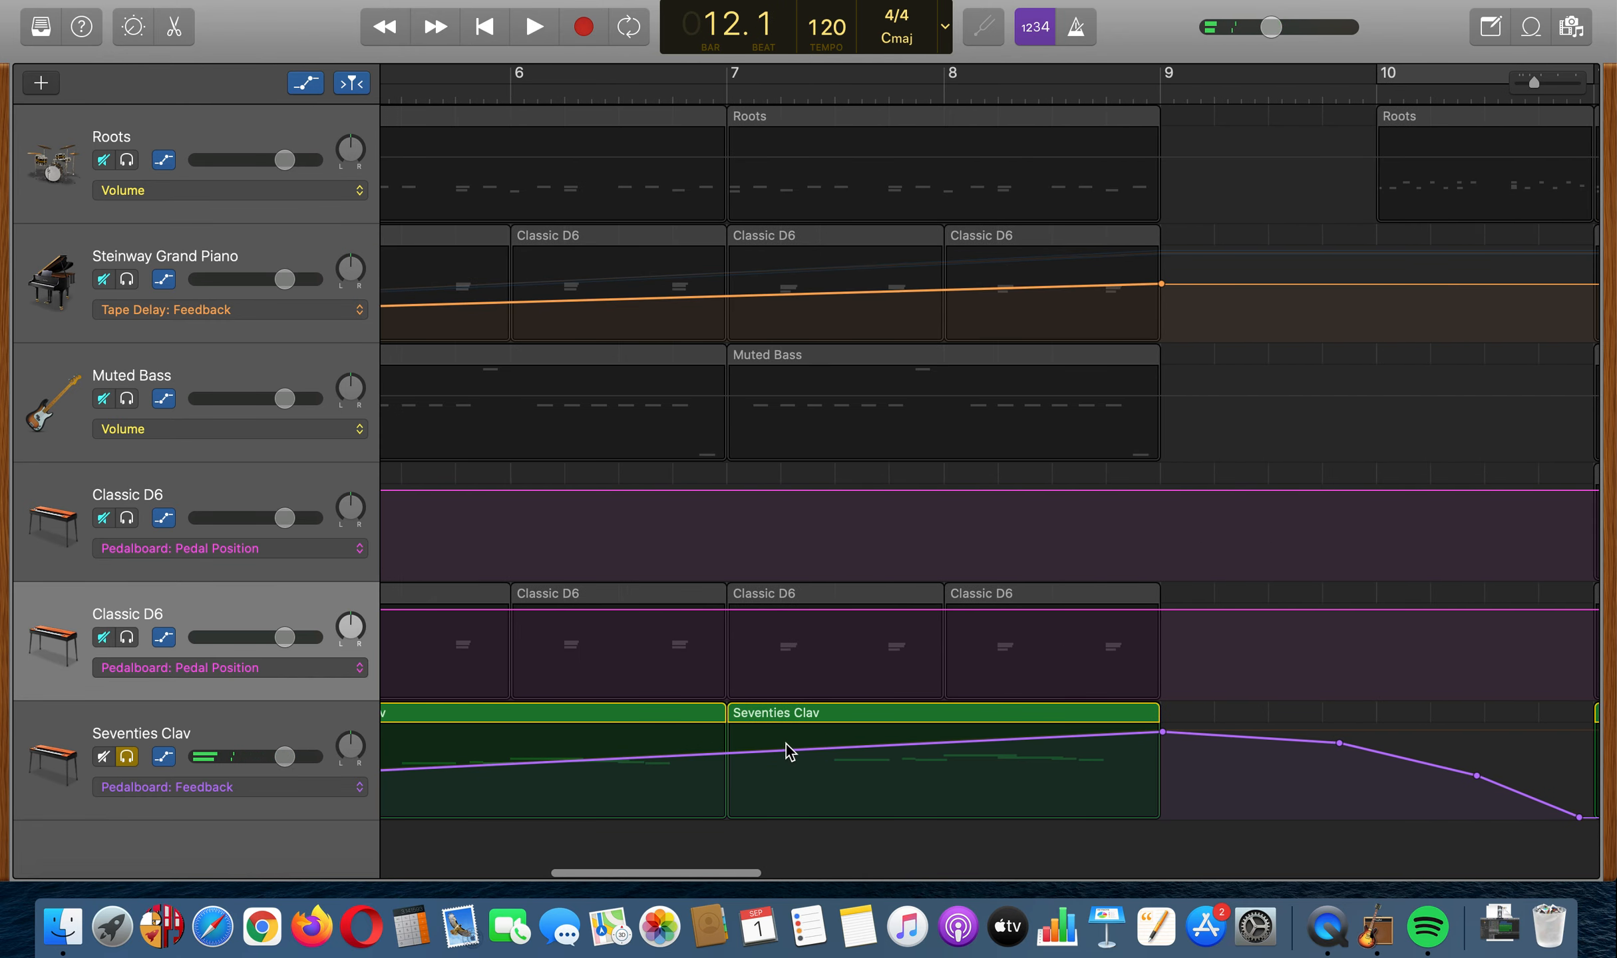
pyautogui.click(200, 789)
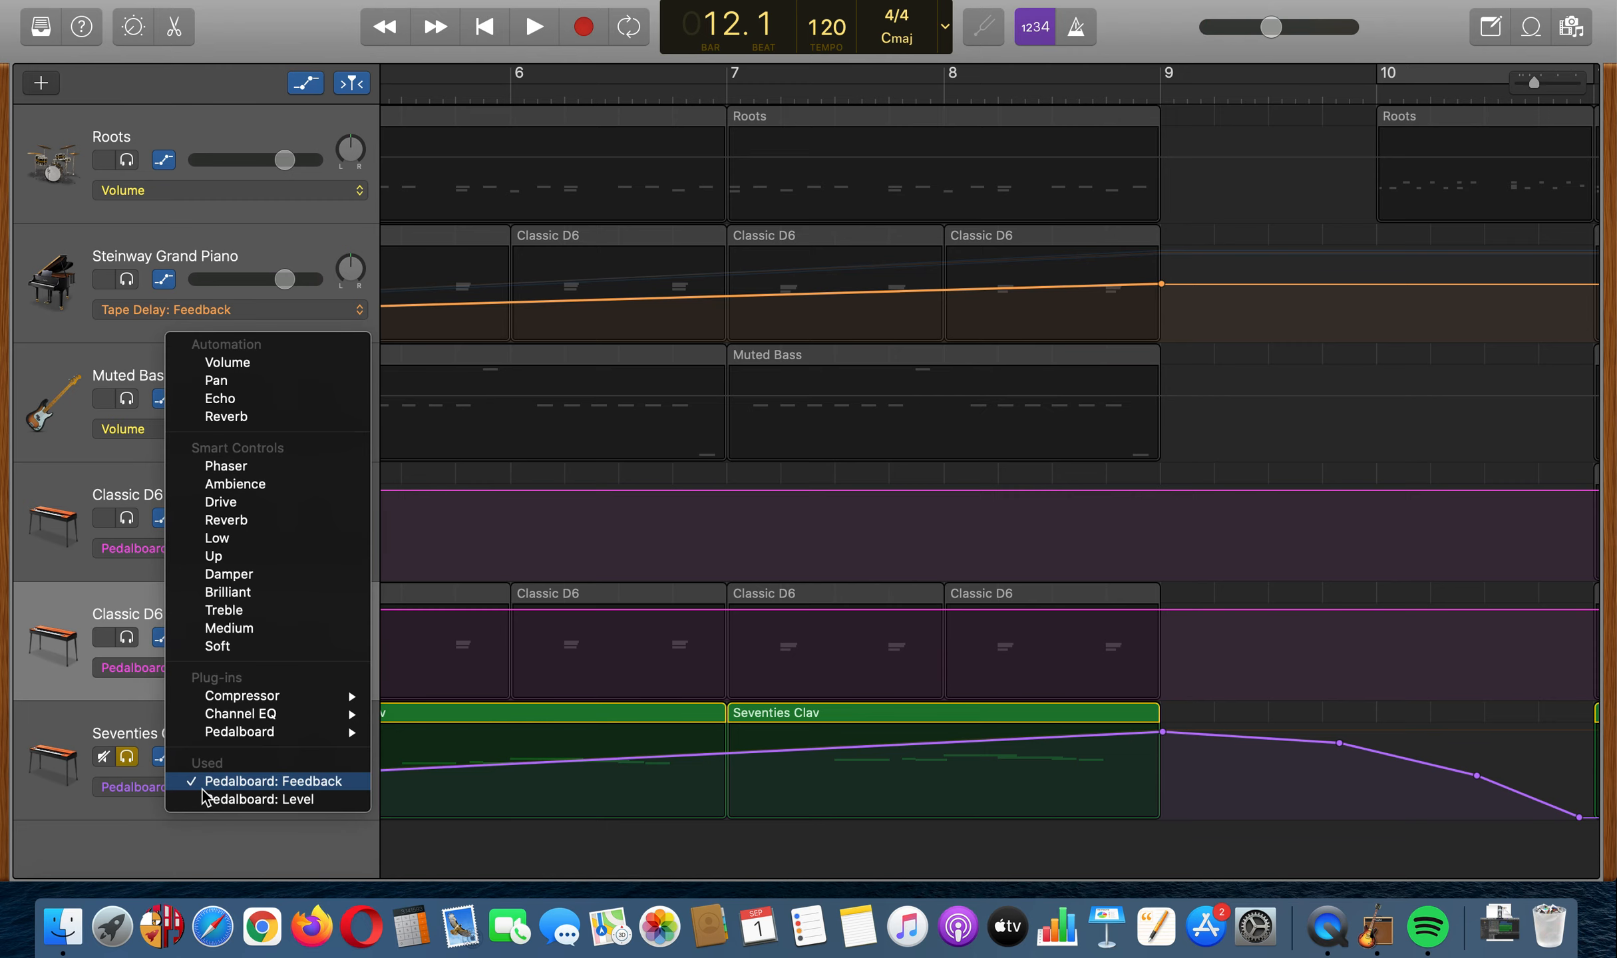
pyautogui.click(101, 814)
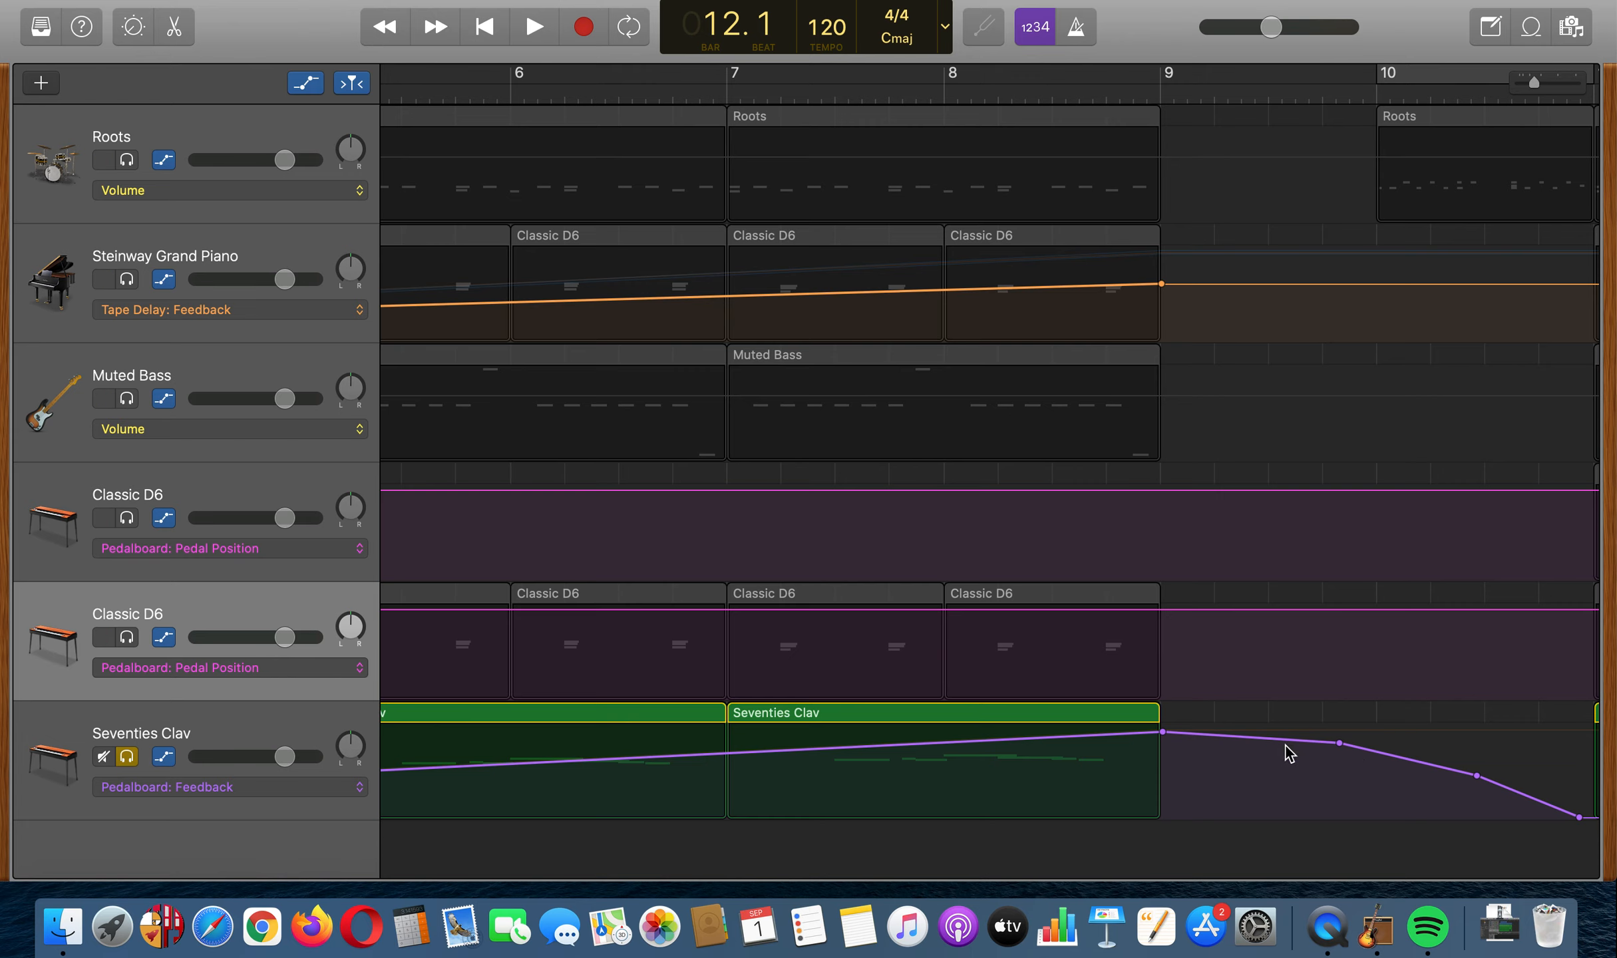
pyautogui.hscroll(5, 1426, 785)
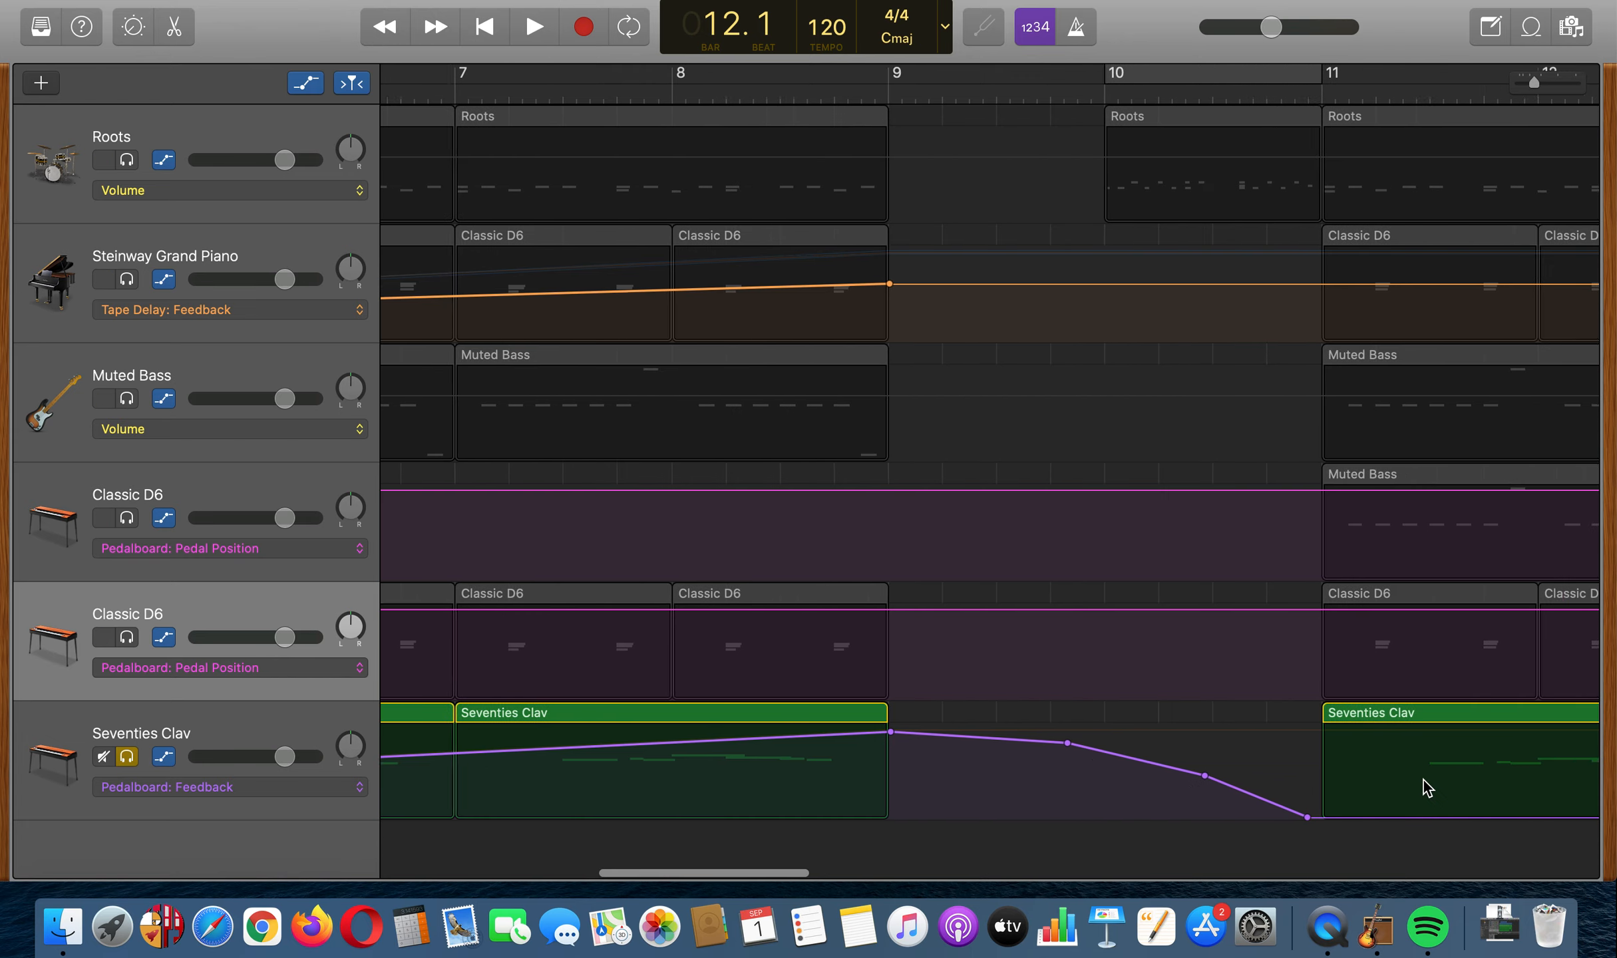
pyautogui.moveTo(1136, 777); pyautogui.dragTo(1222, 776)
# Unsolo the Seventies Clav track and play the full mix from around bar 9 to bar 12.
pyautogui.click(128, 758)
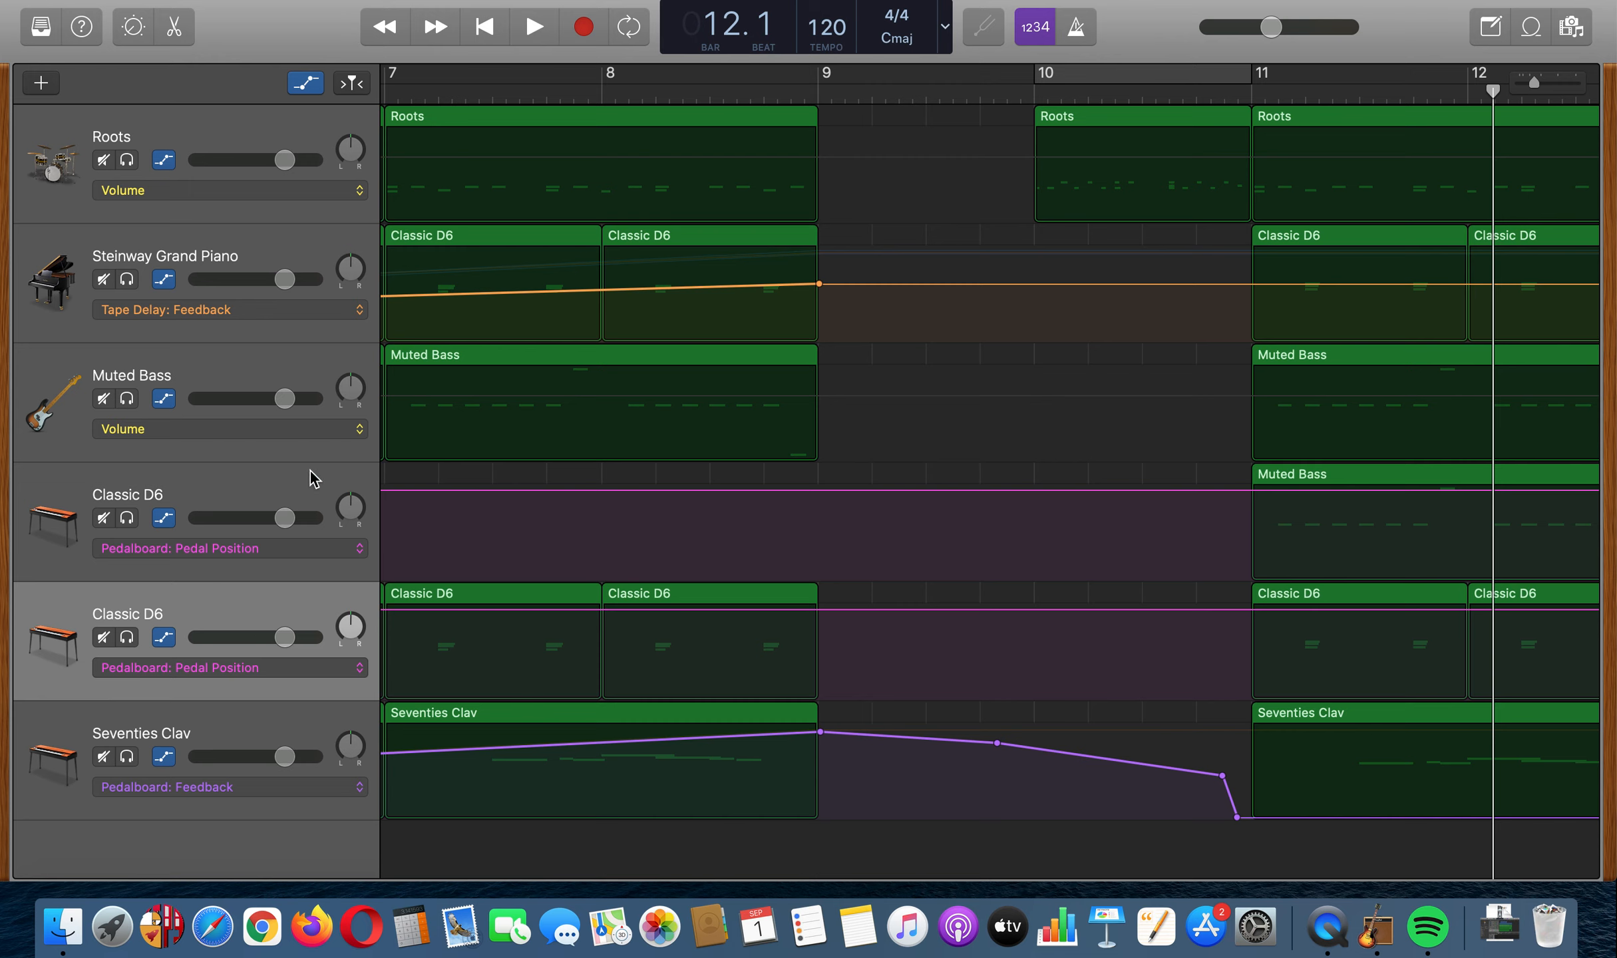
pyautogui.doubleClick(789, 93)
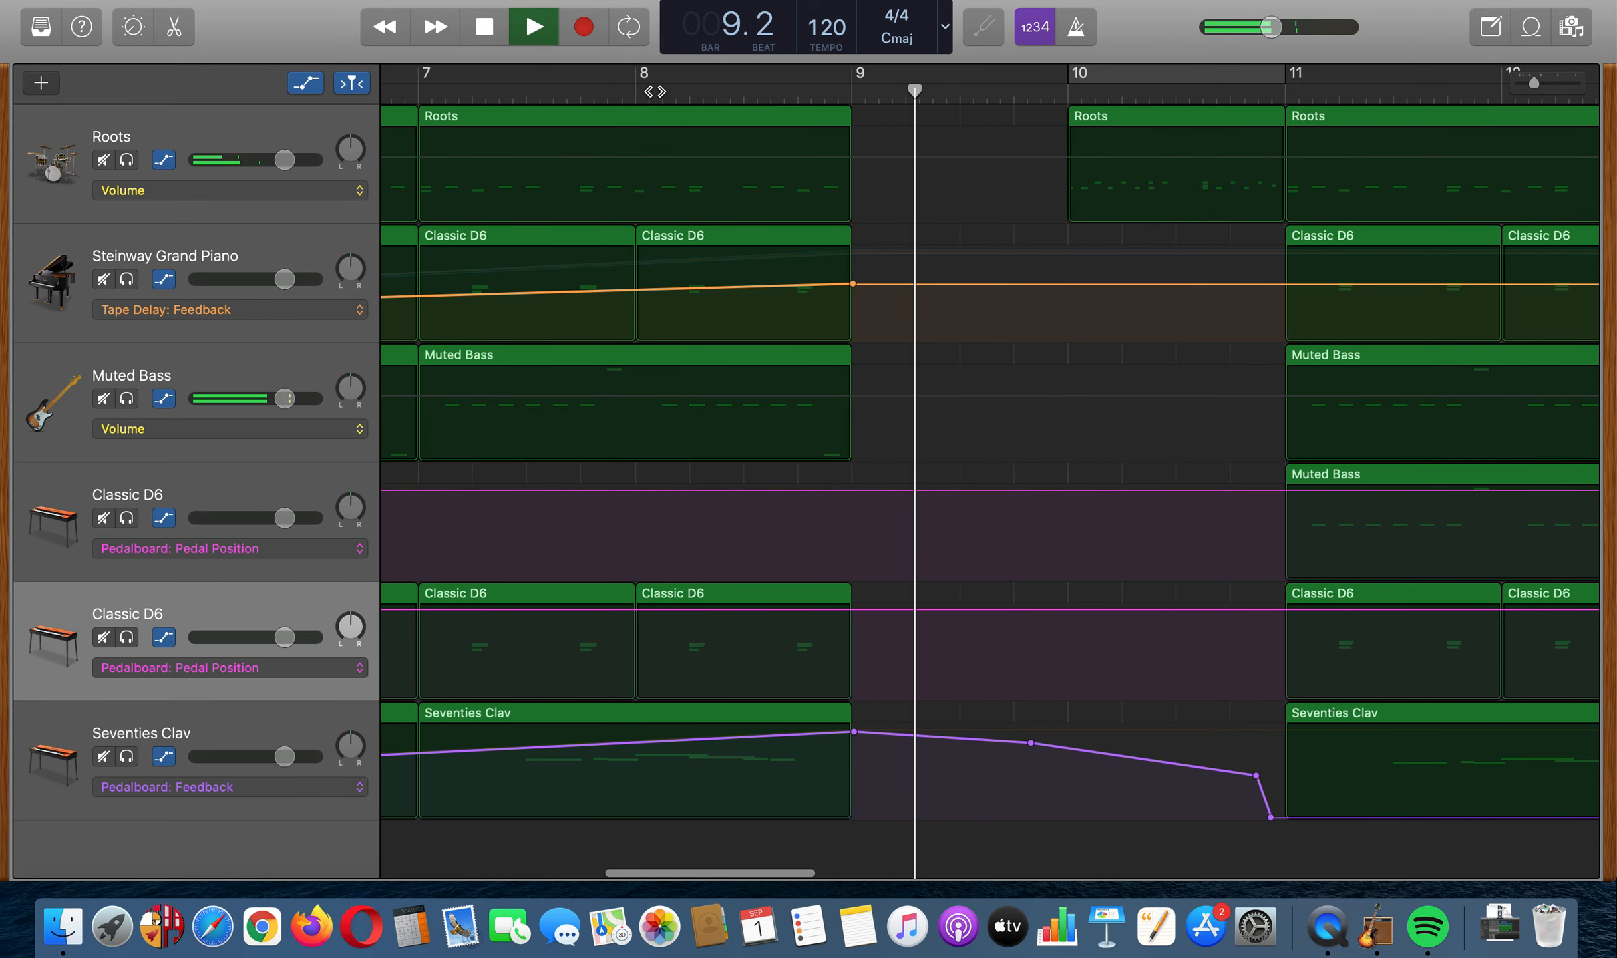
pyautogui.click(564, 93)
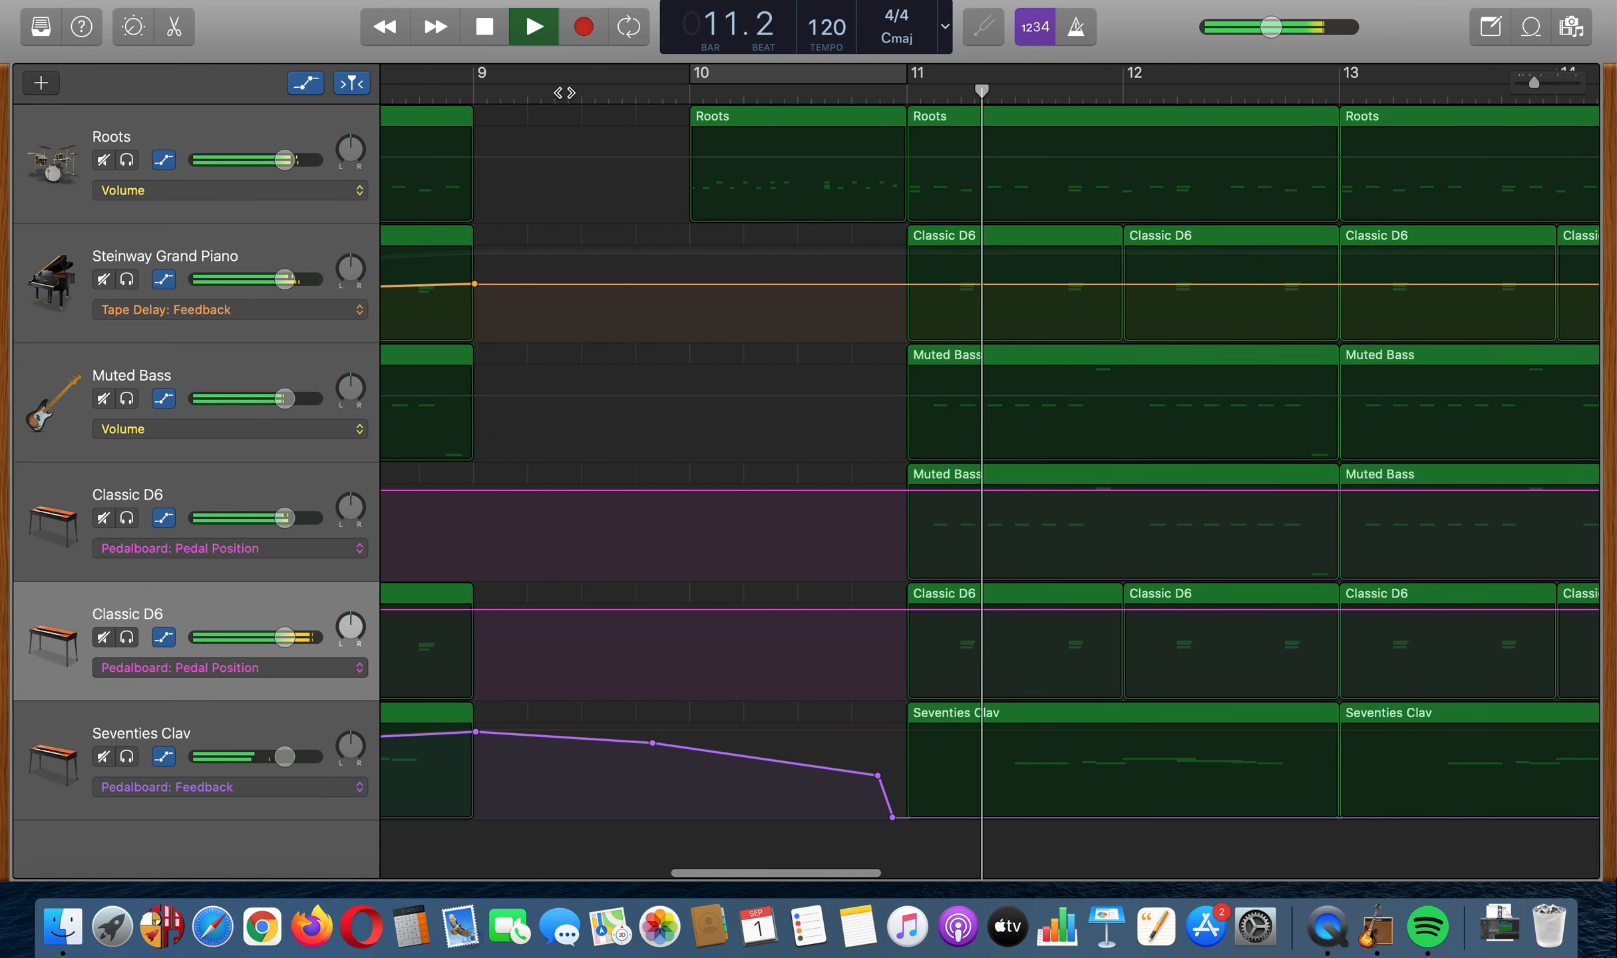
pyautogui.press('space')
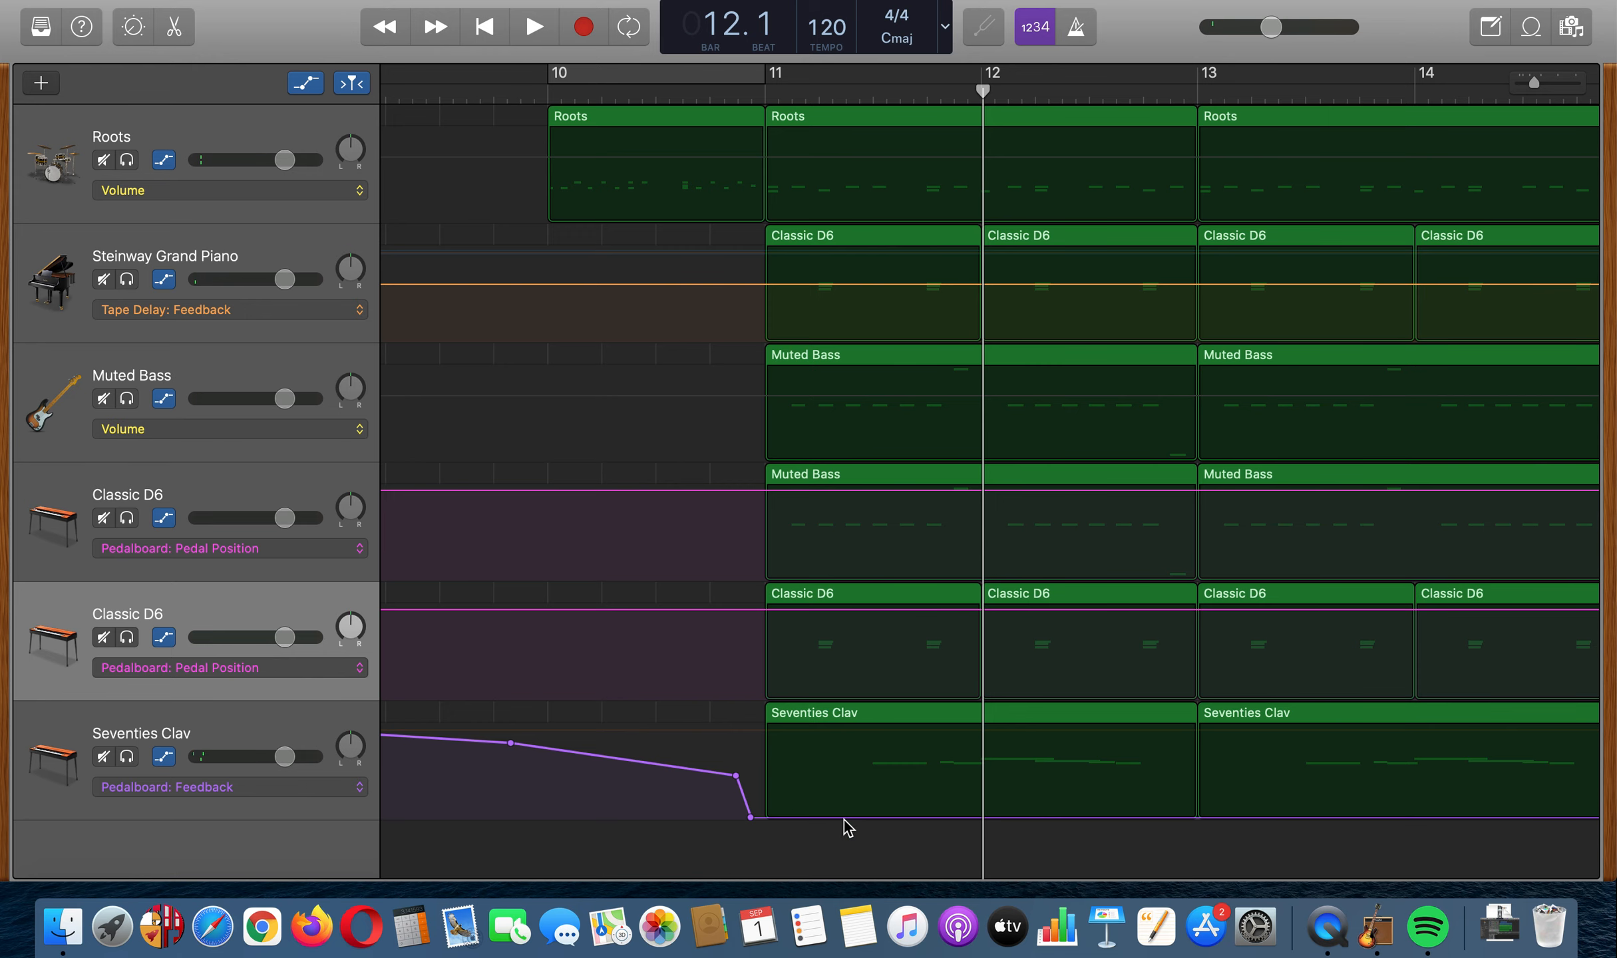
# Display the Pedalboard: Level automation on the Seventies Clav track from the start of the song.
pyautogui.hscroll(-15, 378, 619)
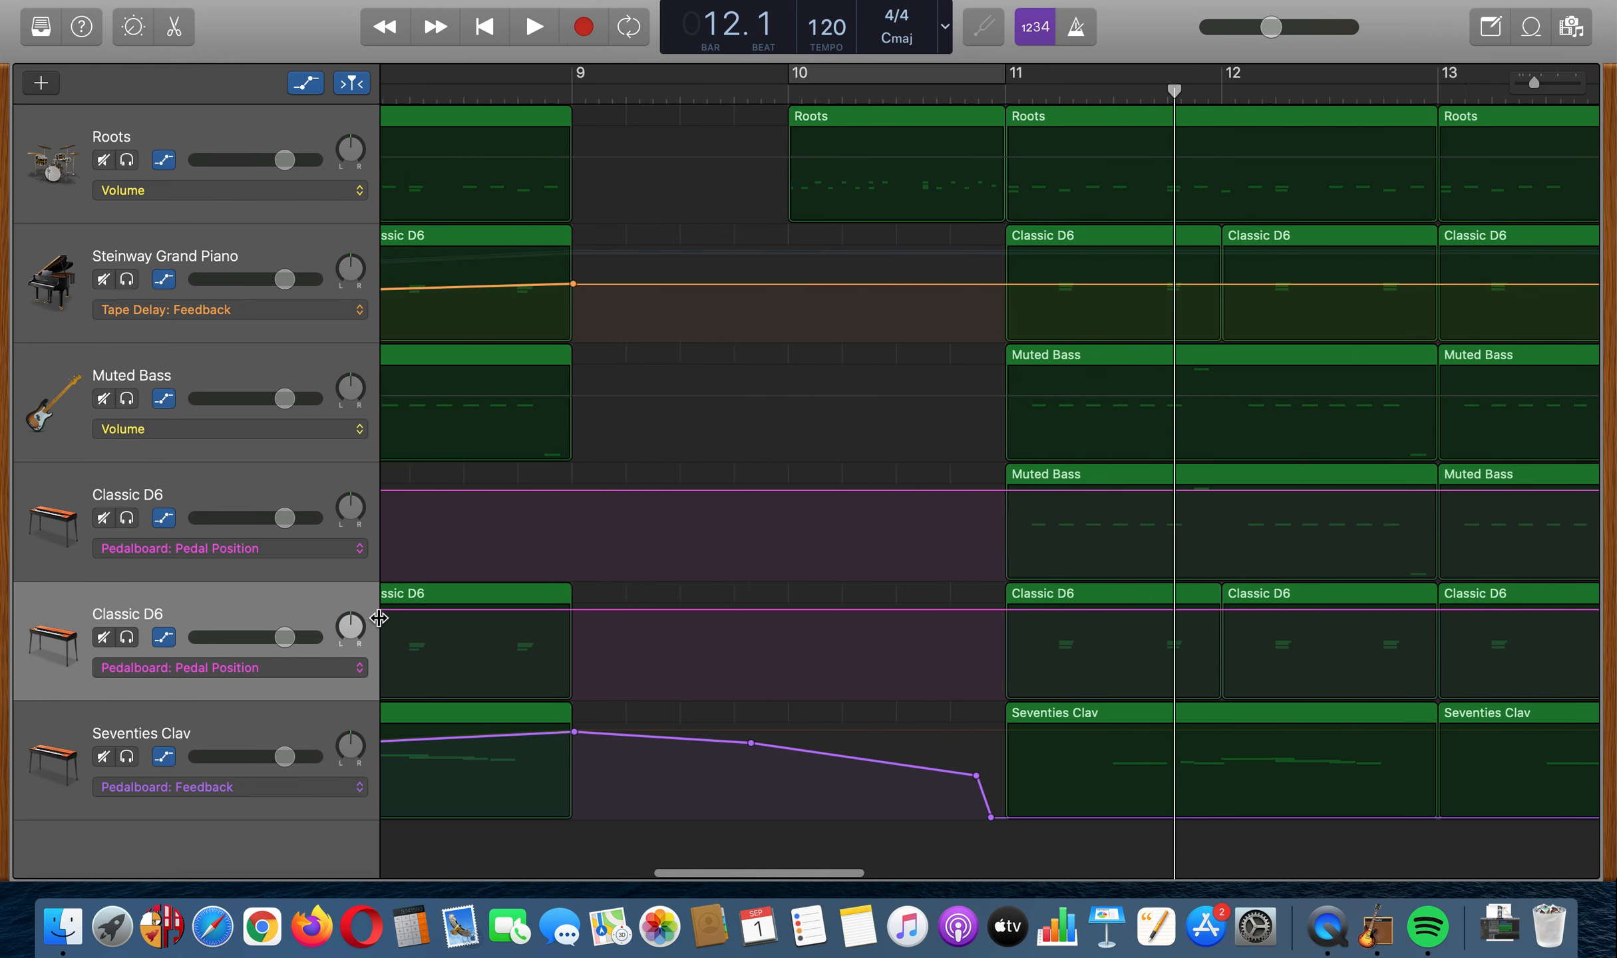
pyautogui.click(184, 779)
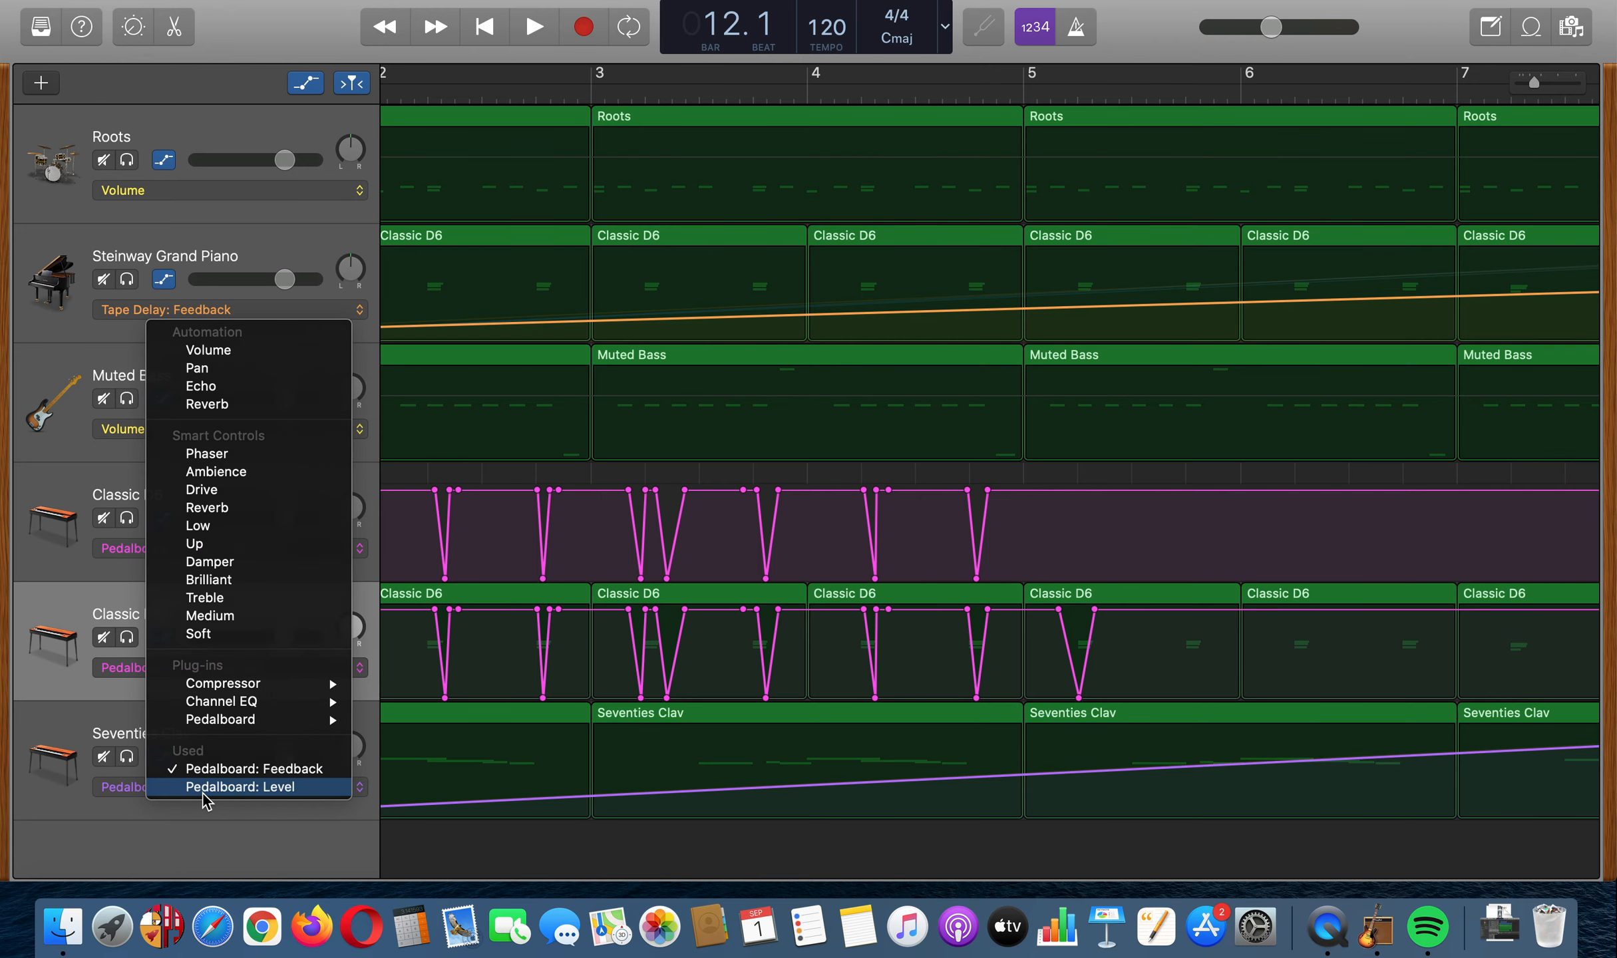
pyautogui.click(207, 786)
pyautogui.hscroll(-5, 729, 833)
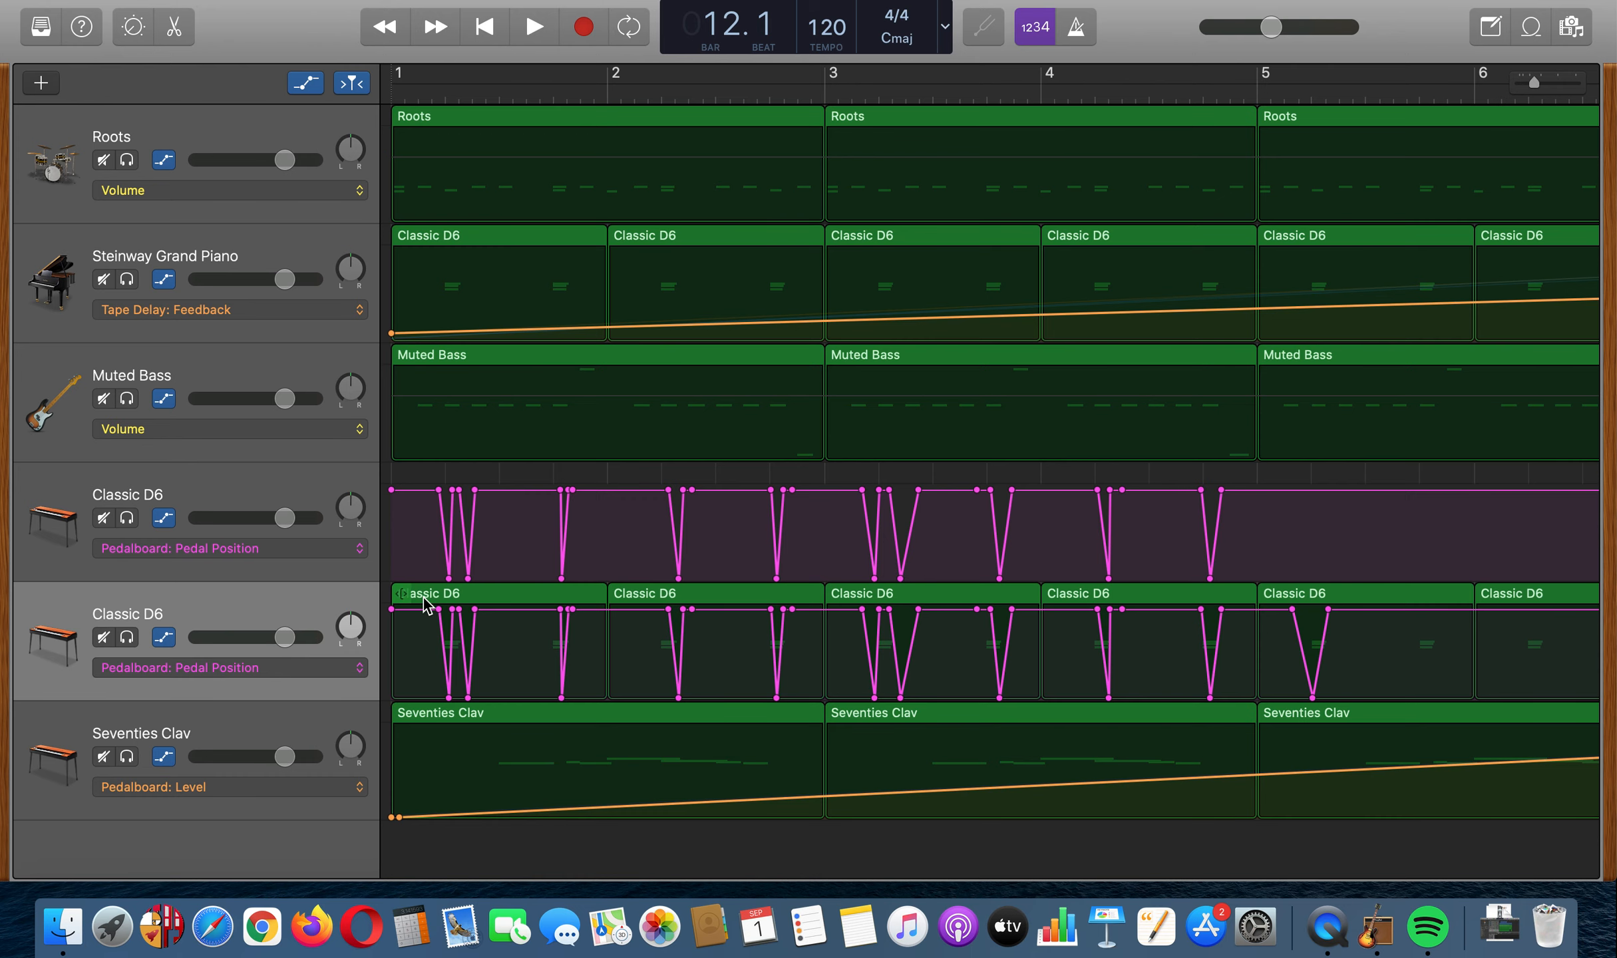
pyautogui.hscroll(-3, 424, 598)
# Solo the Steinway Grand Piano track, play it from the beginning and raise the master volume slightly.
pyautogui.click(126, 280)
pyautogui.press('Return')
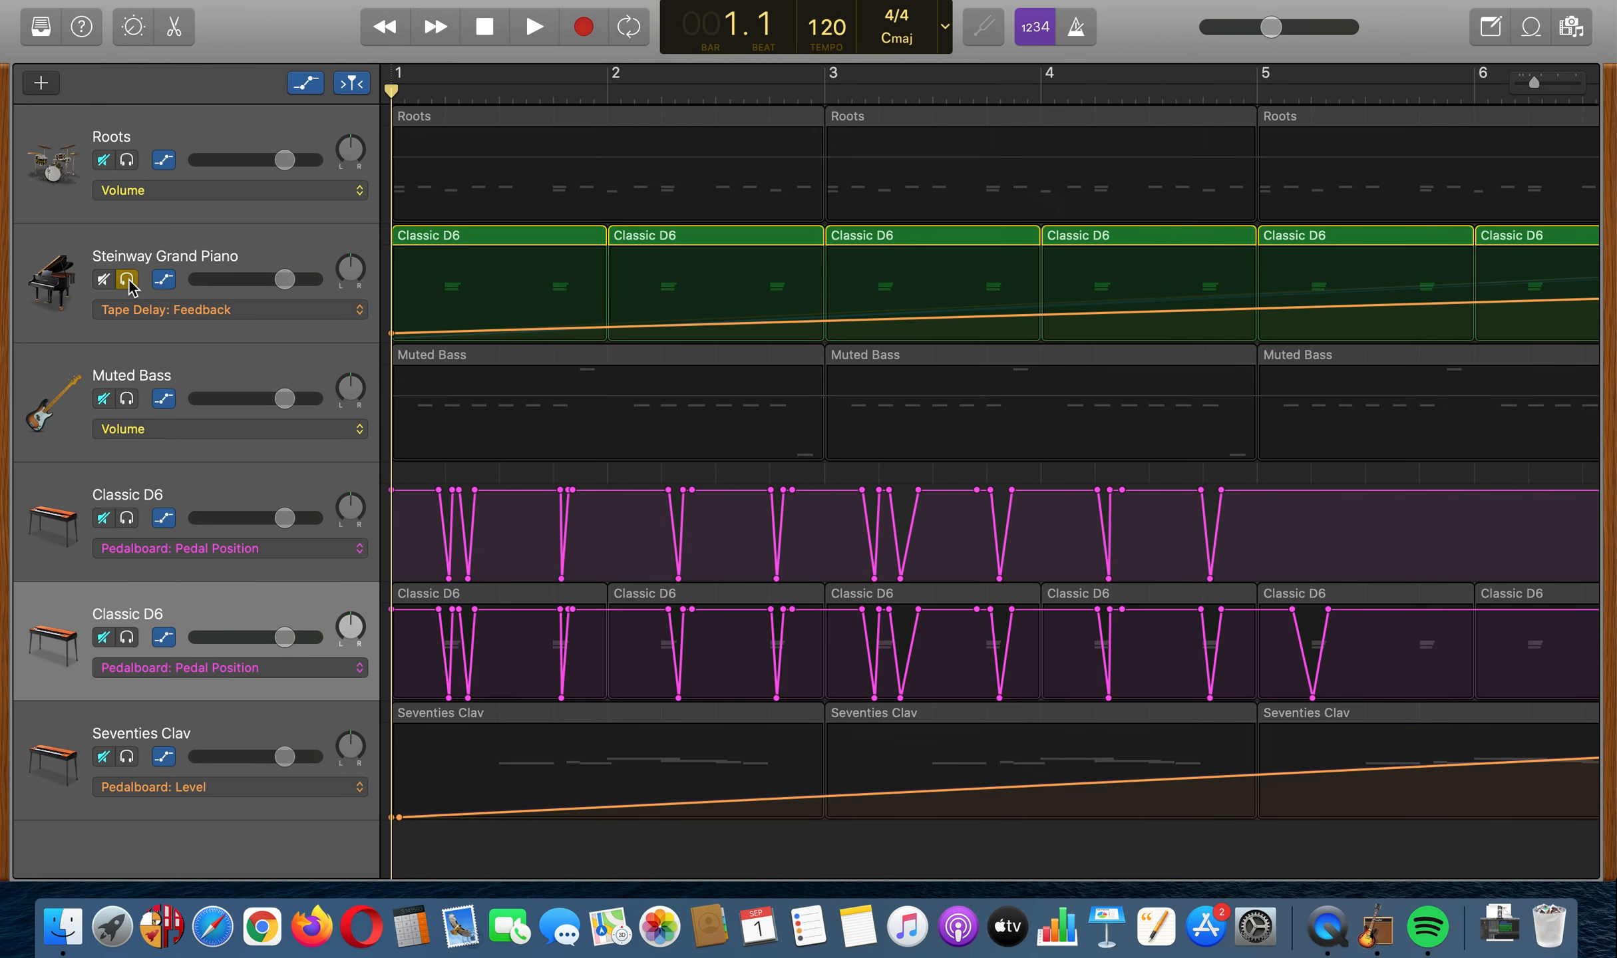
pyautogui.press('space')
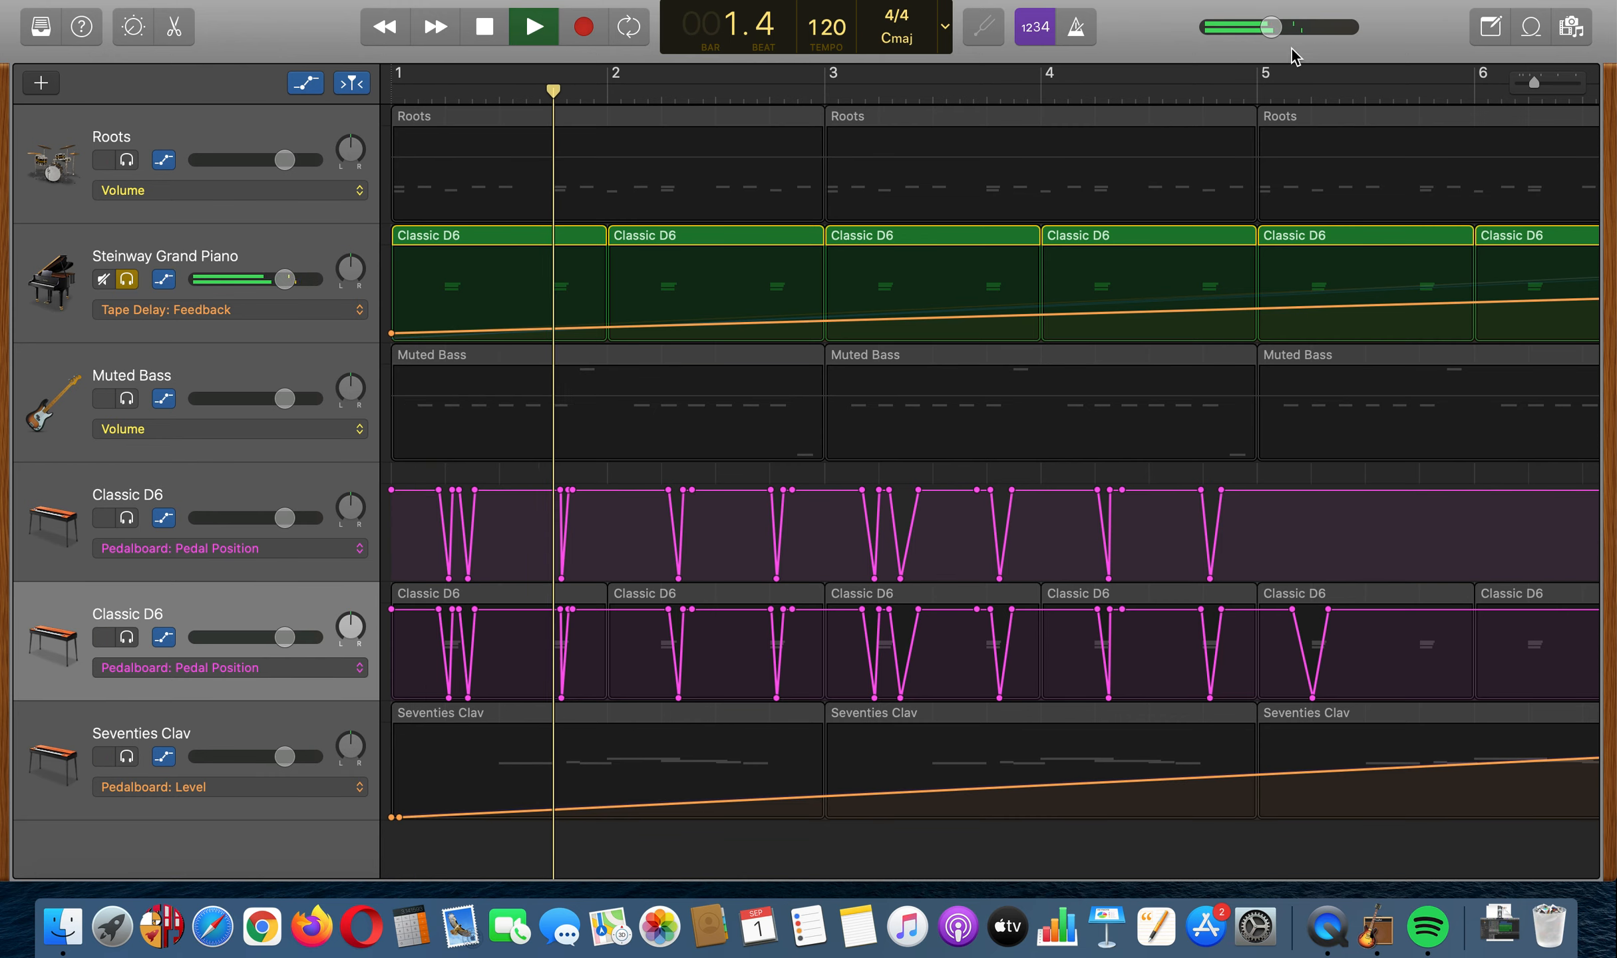
pyautogui.moveTo(1286, 29); pyautogui.dragTo(1294, 32)
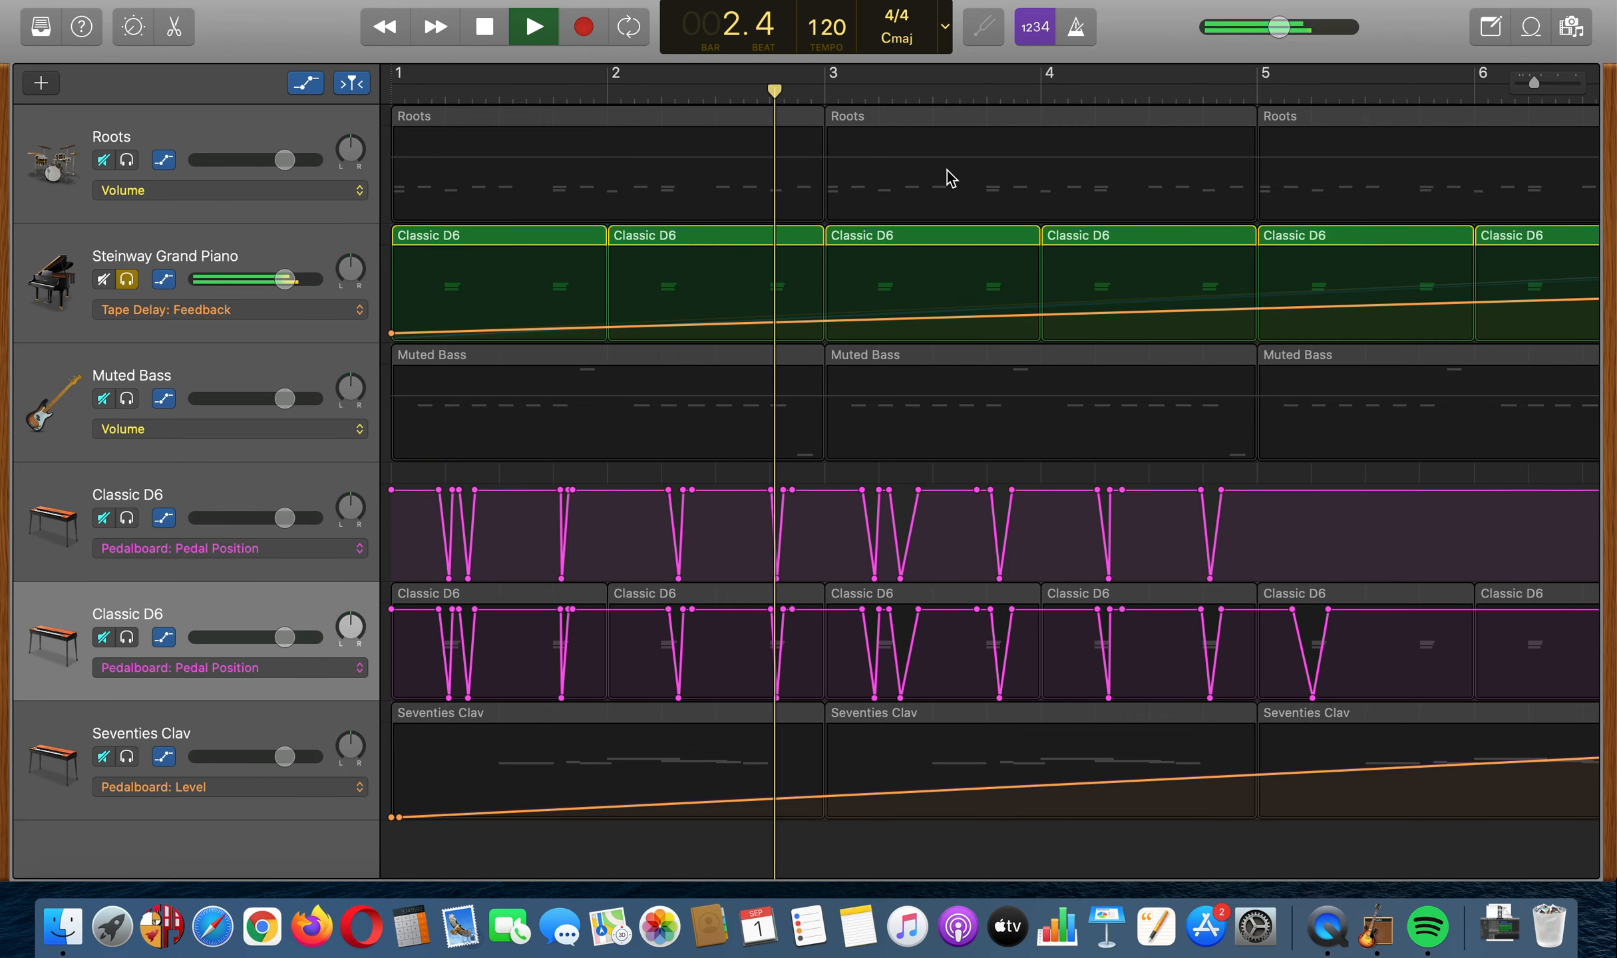
# Follow the piano's Tape Delay Feedback automation up to bar 9, then stop playback and unsolo the track.
pyautogui.hscroll(8, 1061, 260)
pyautogui.hscroll(2, 1057, 259)
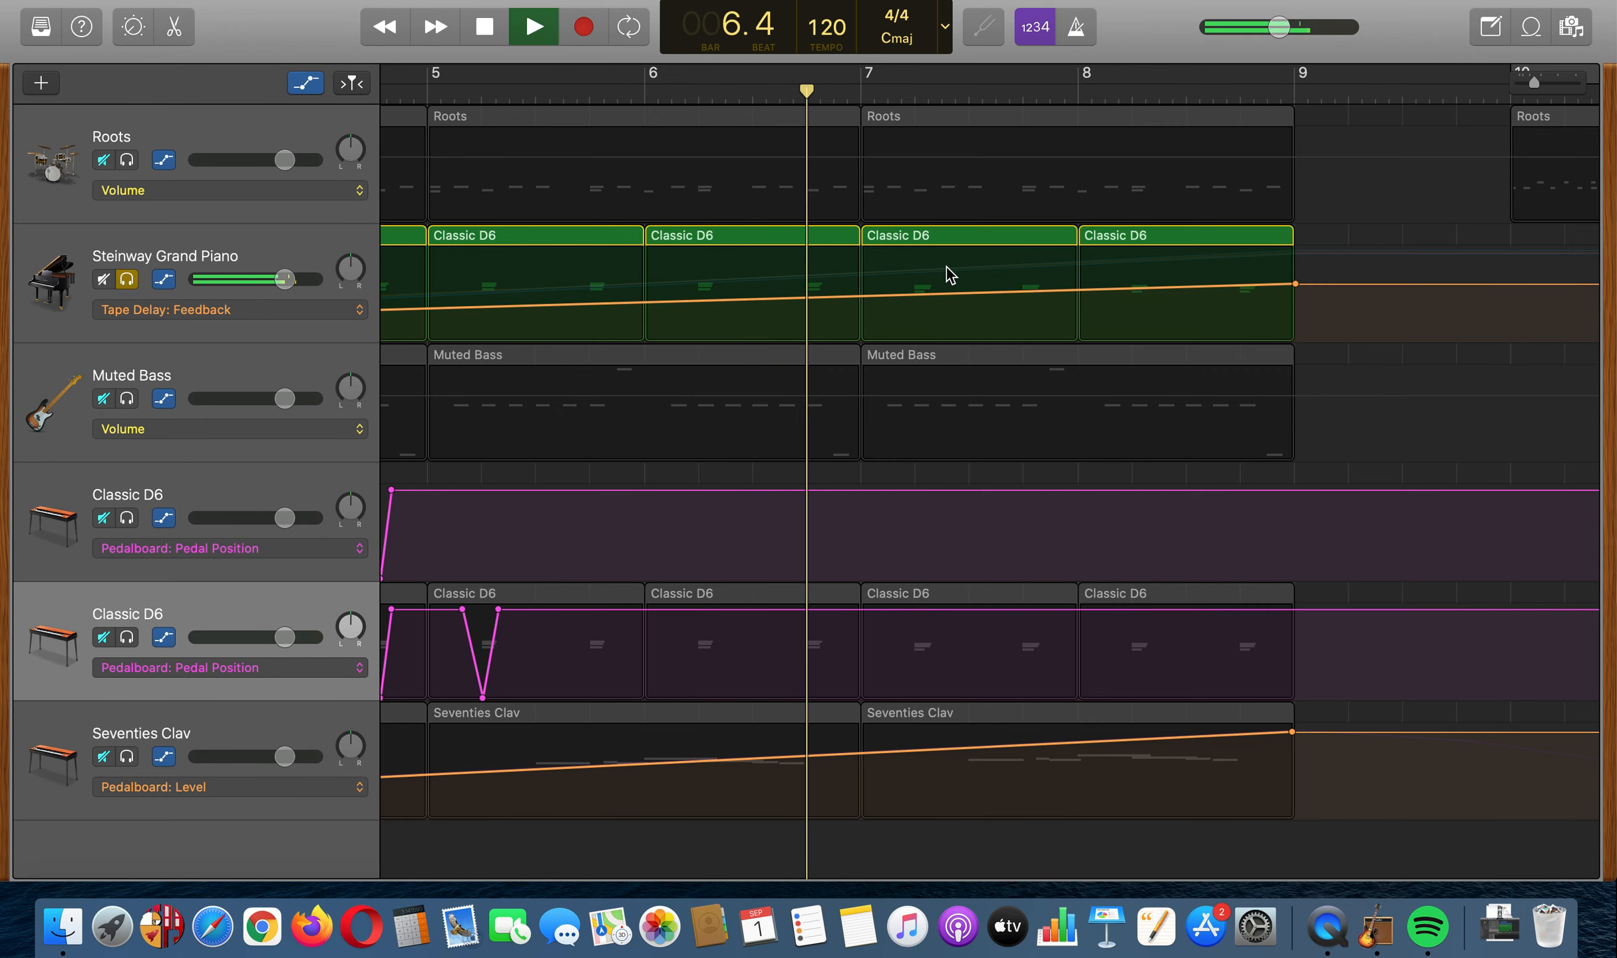
pyautogui.press('space')
pyautogui.click(126, 280)
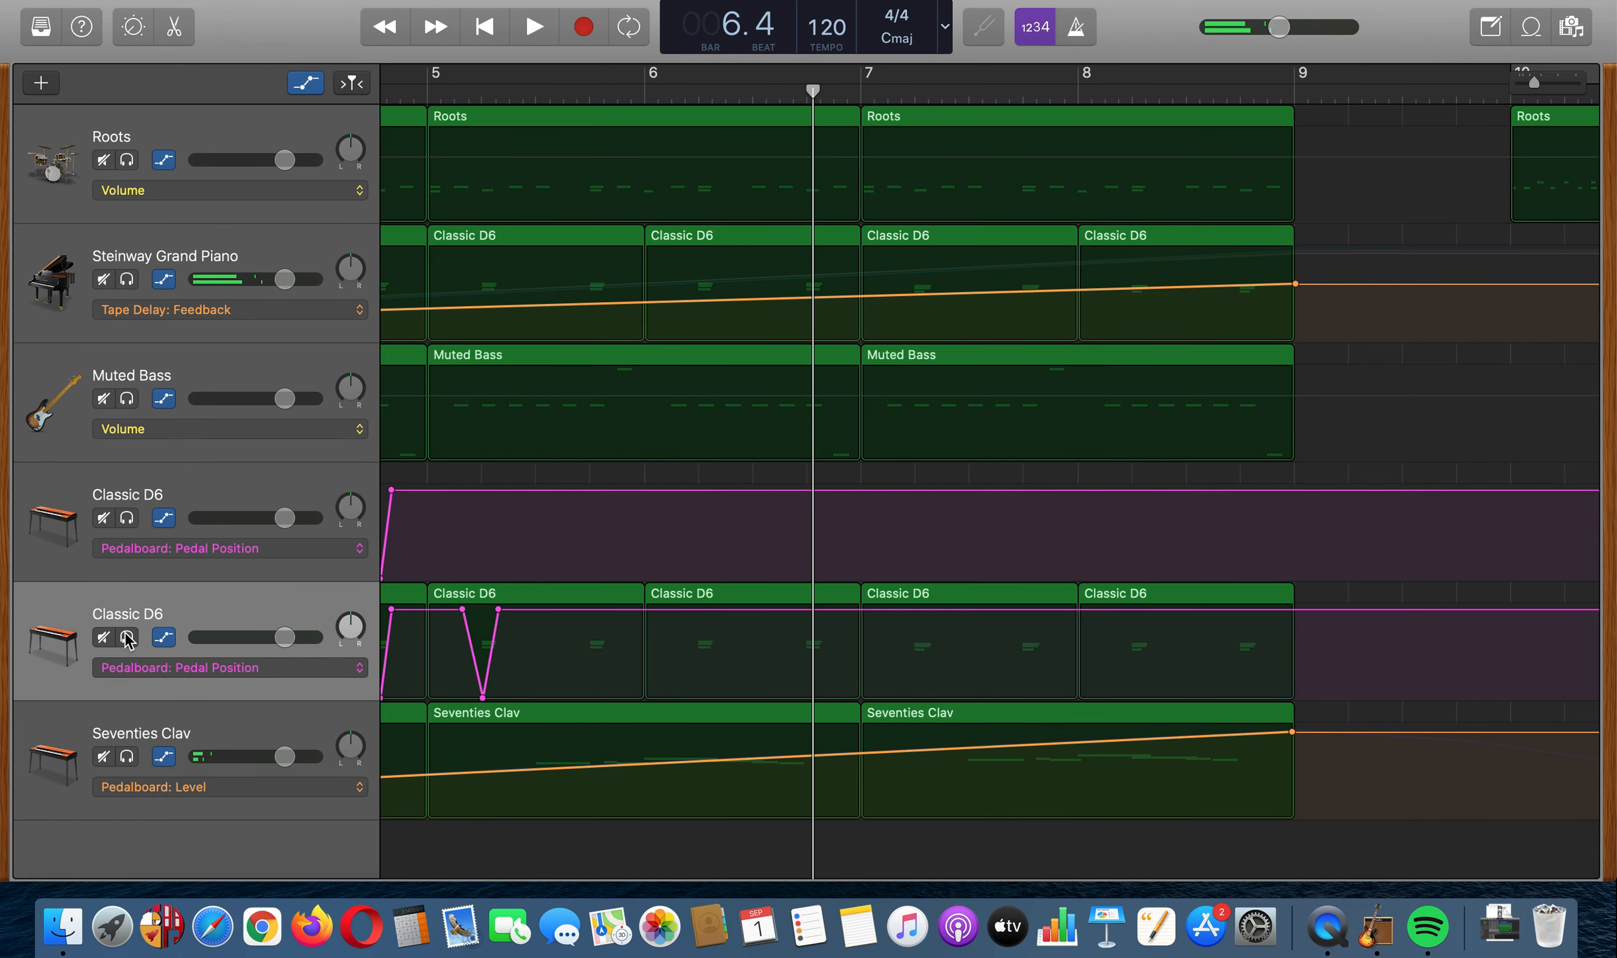
# Hide the track automation and select the Roots drum track.
pyautogui.press('a')
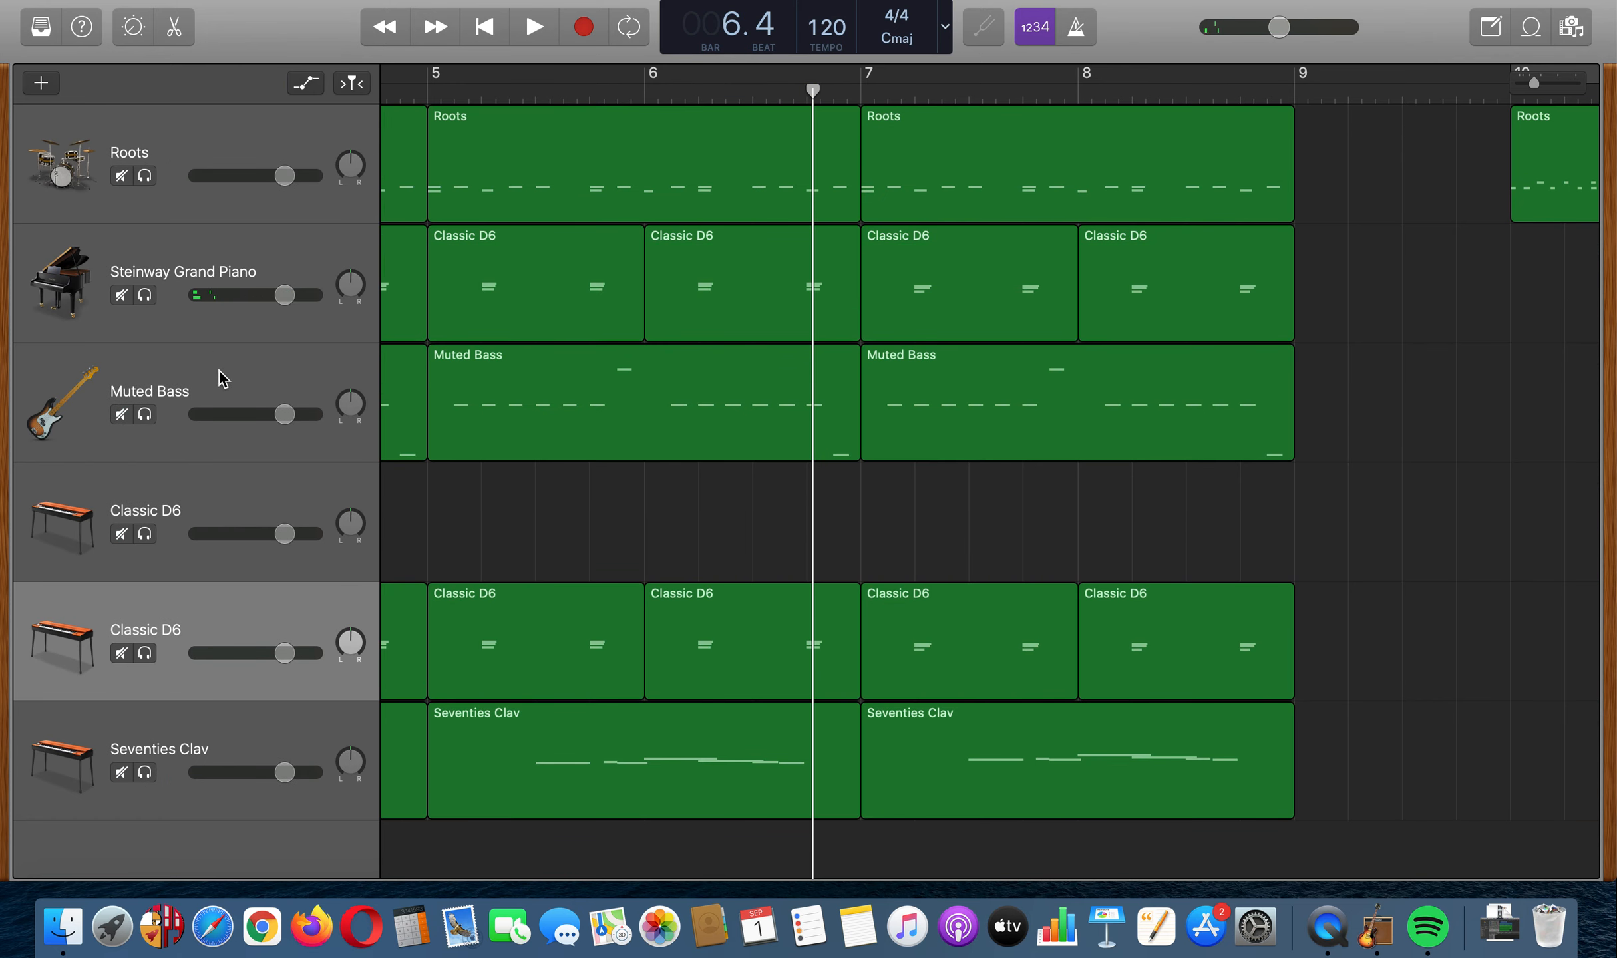
pyautogui.click(208, 618)
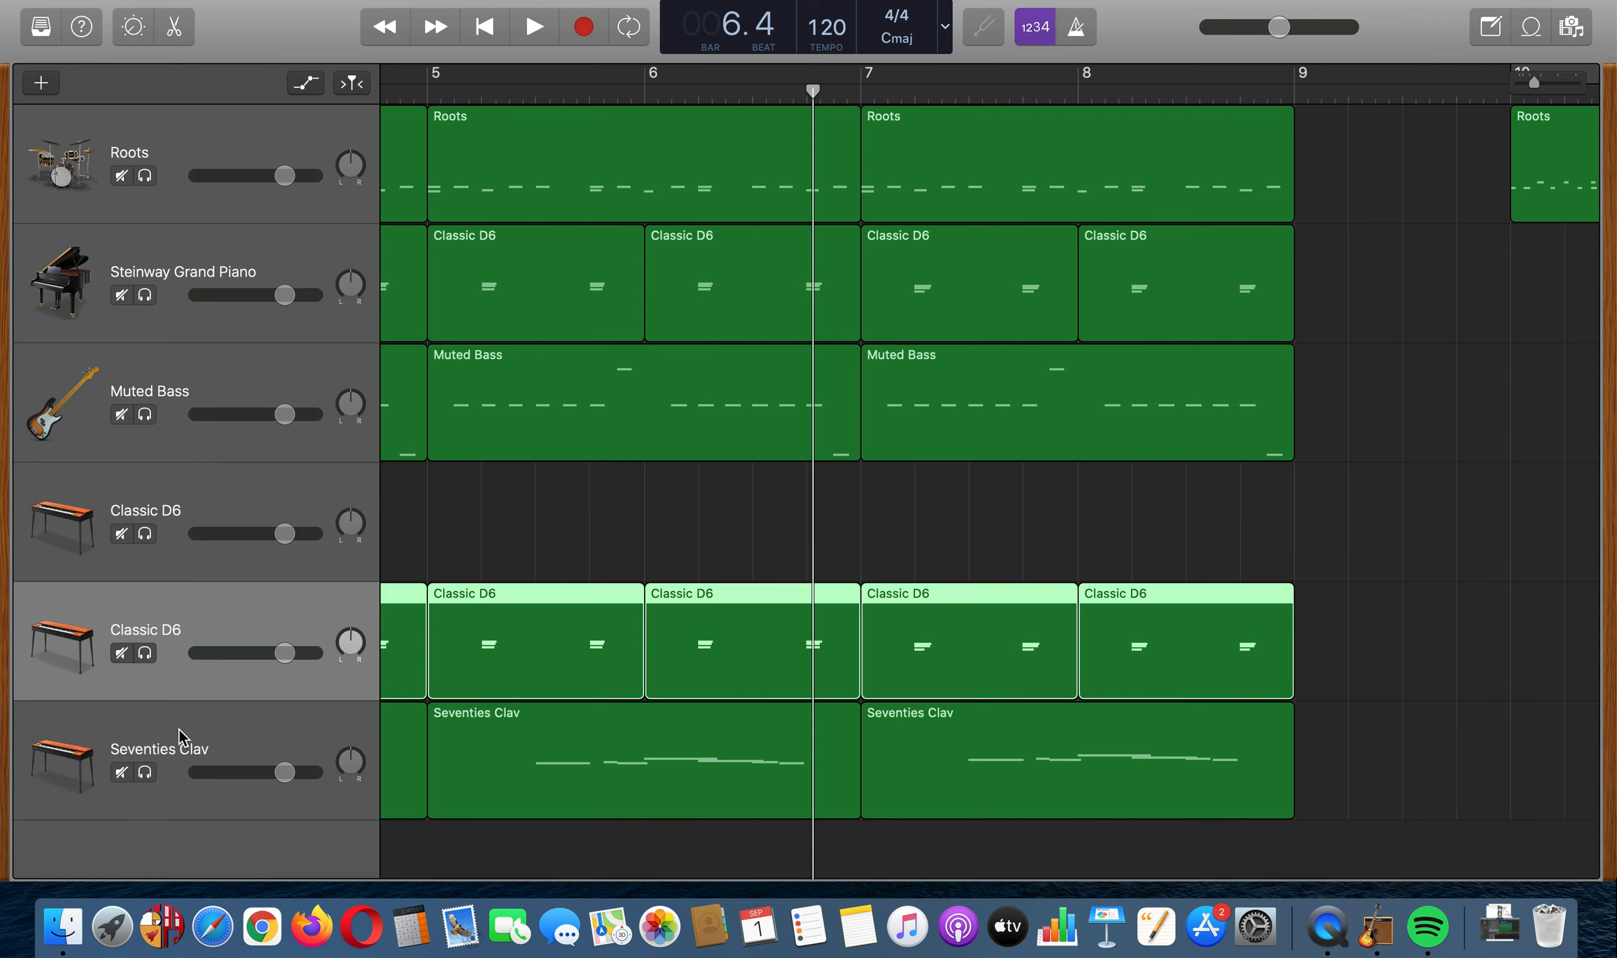
pyautogui.click(178, 163)
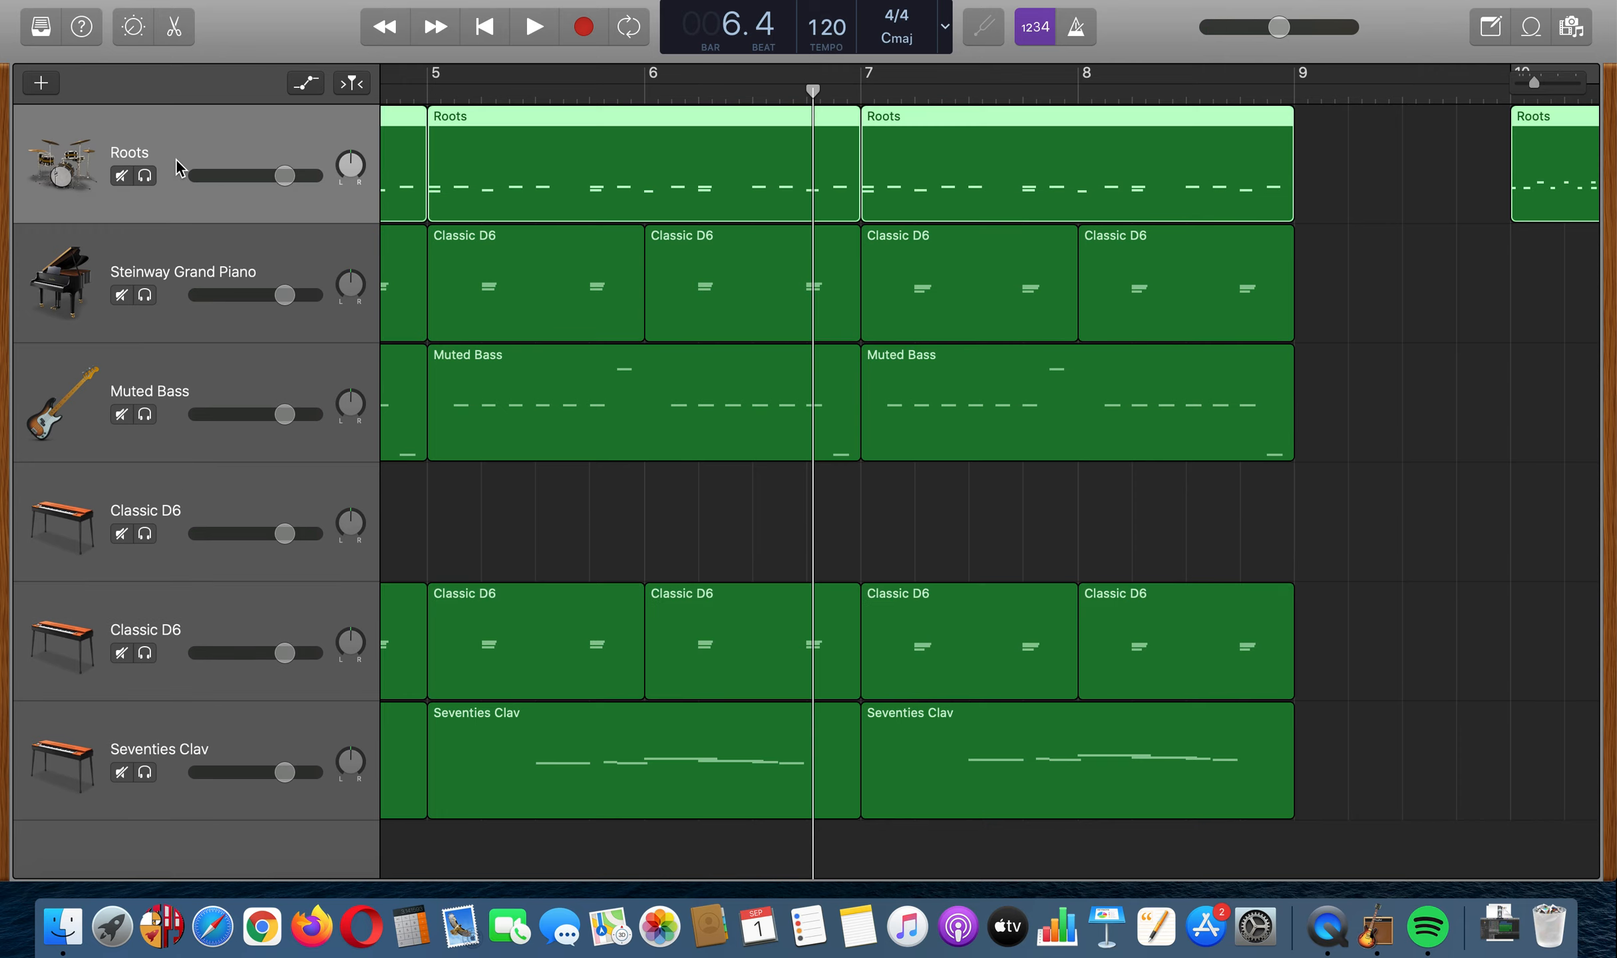
# Show the Roots track's plug-in controls and insert an EnVerb reverb after the Compressor.
pyautogui.click(133, 25)
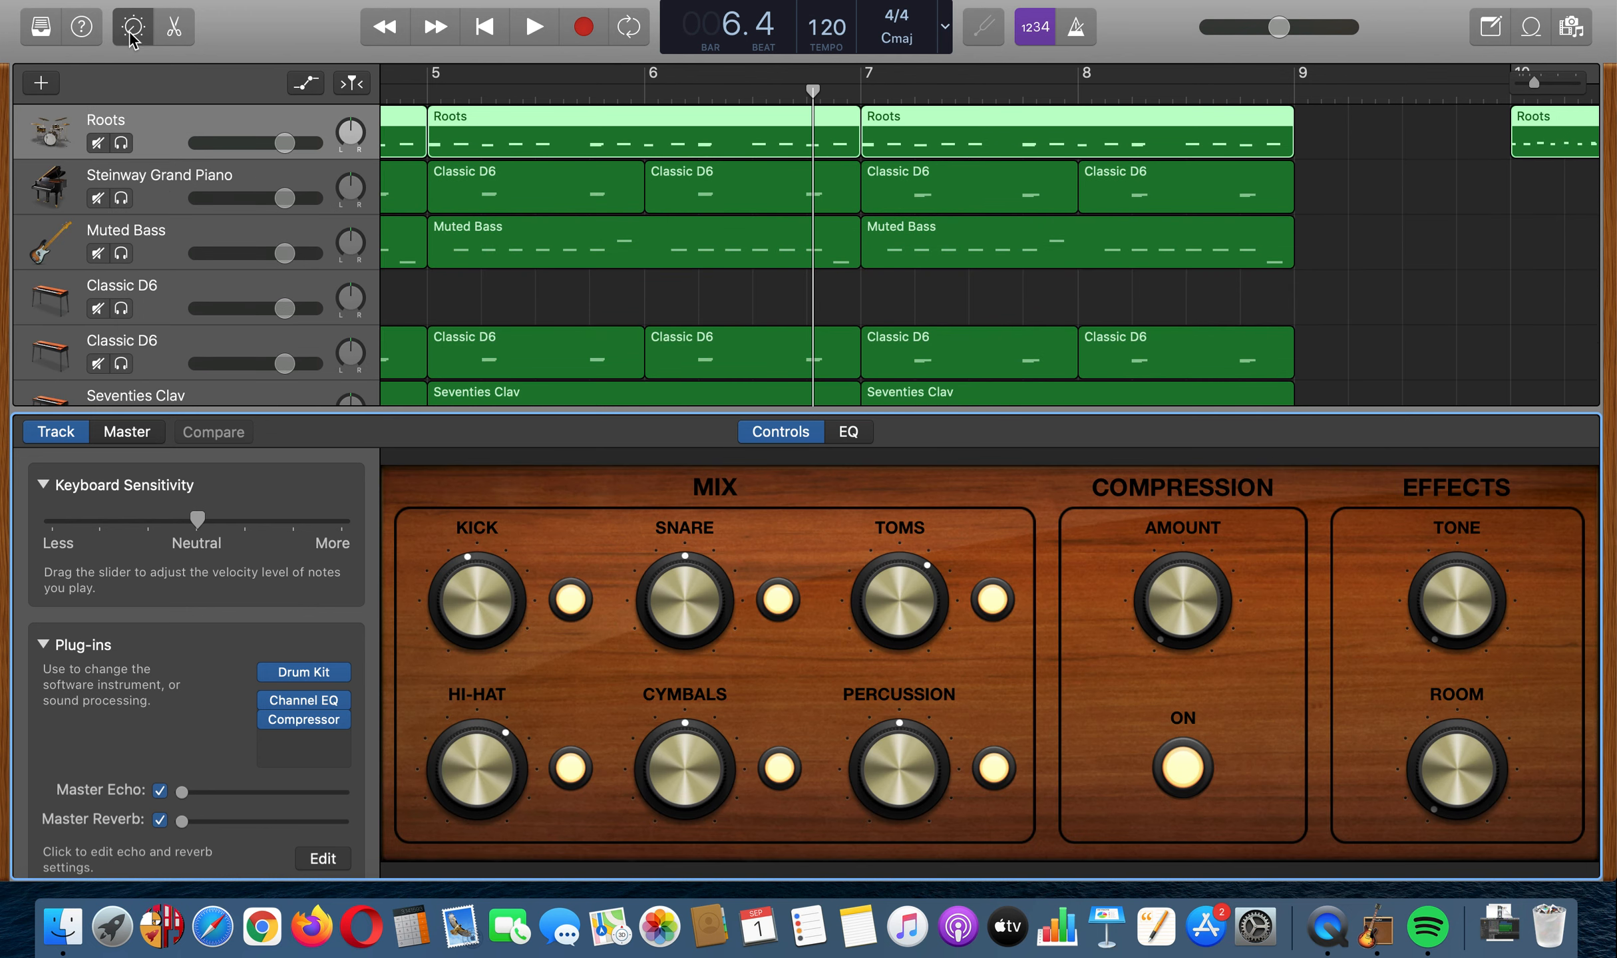
pyautogui.click(302, 736)
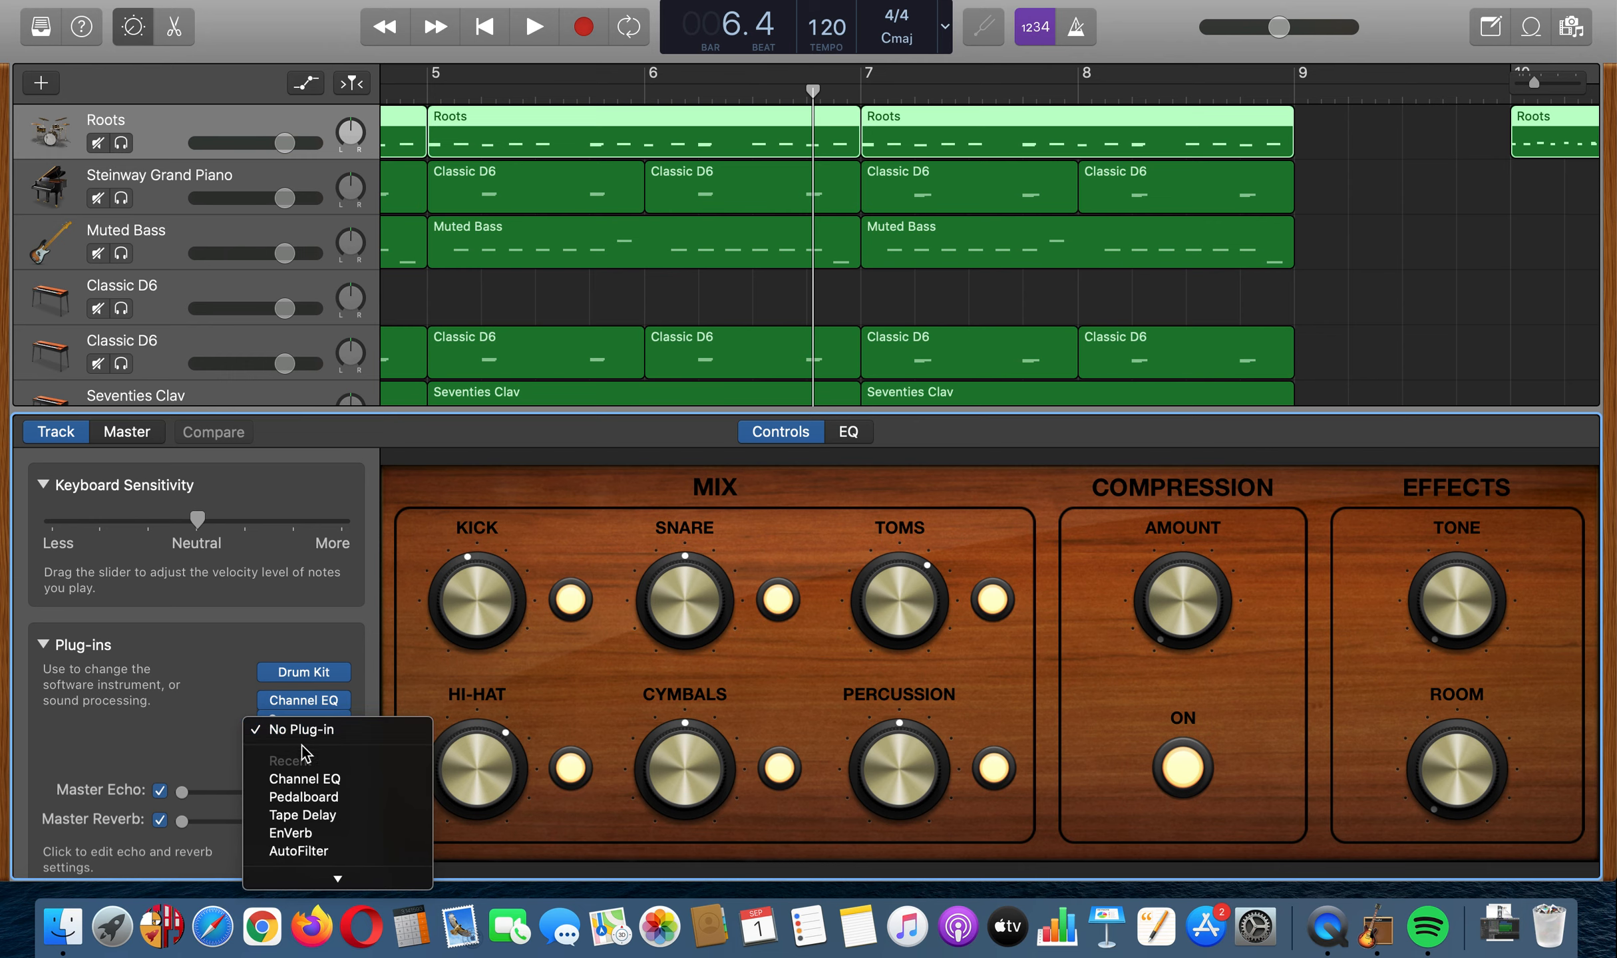
pyautogui.scroll(-5, 313, 818)
pyautogui.scroll(-2, 319, 829)
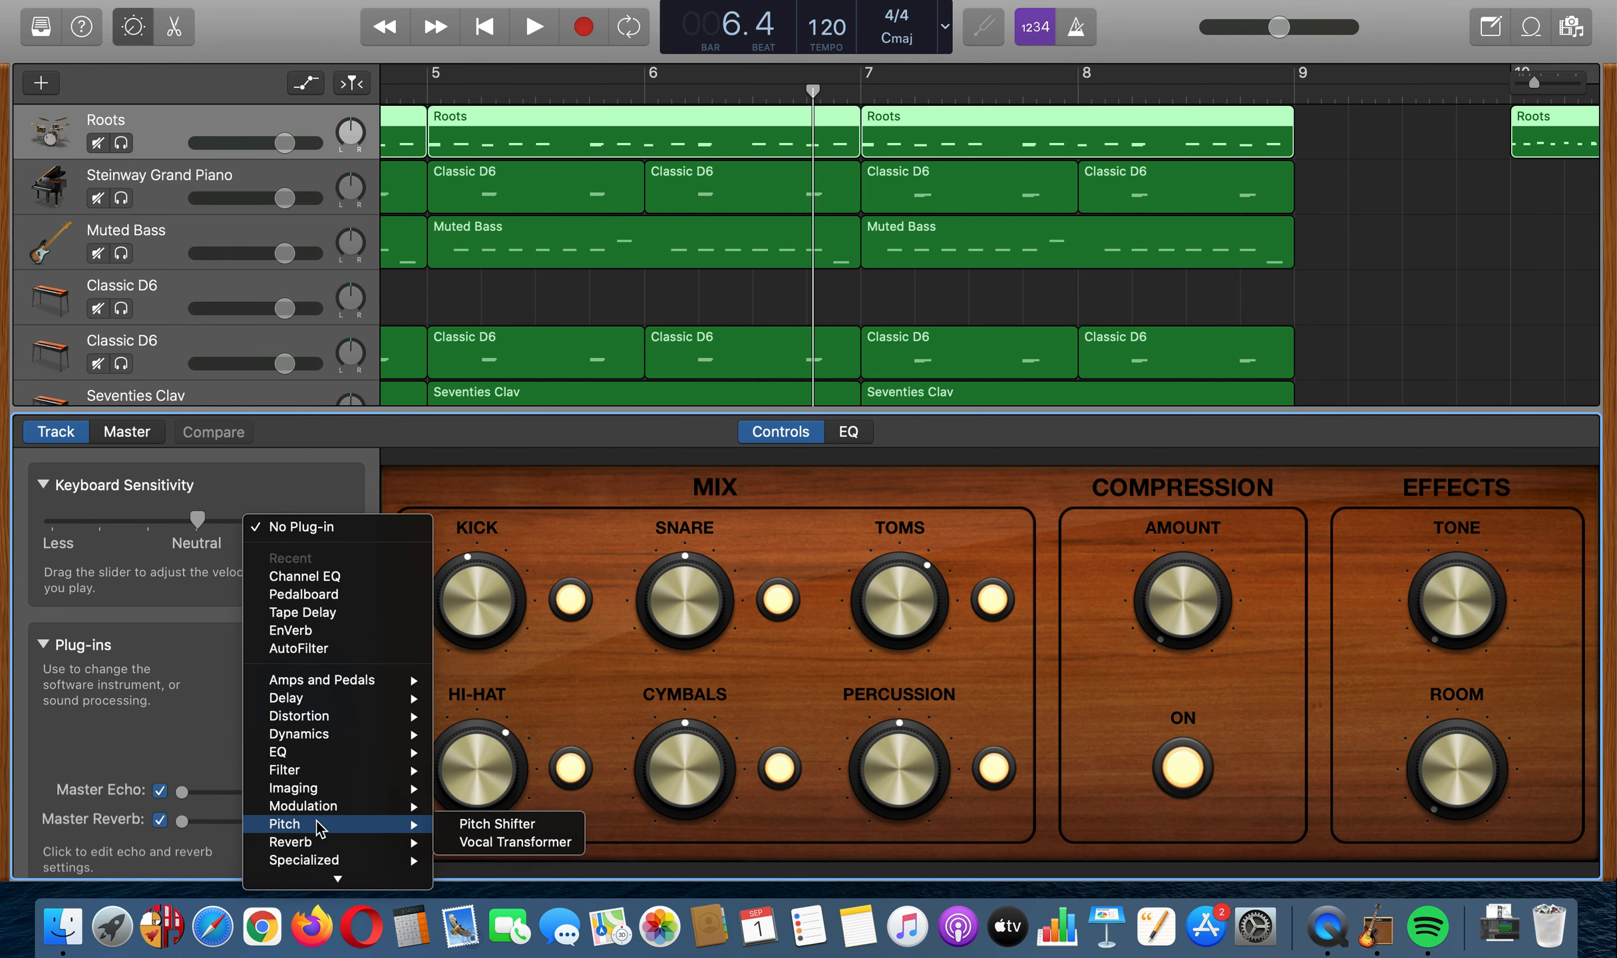
pyautogui.moveTo(319, 841)
pyautogui.click(489, 824)
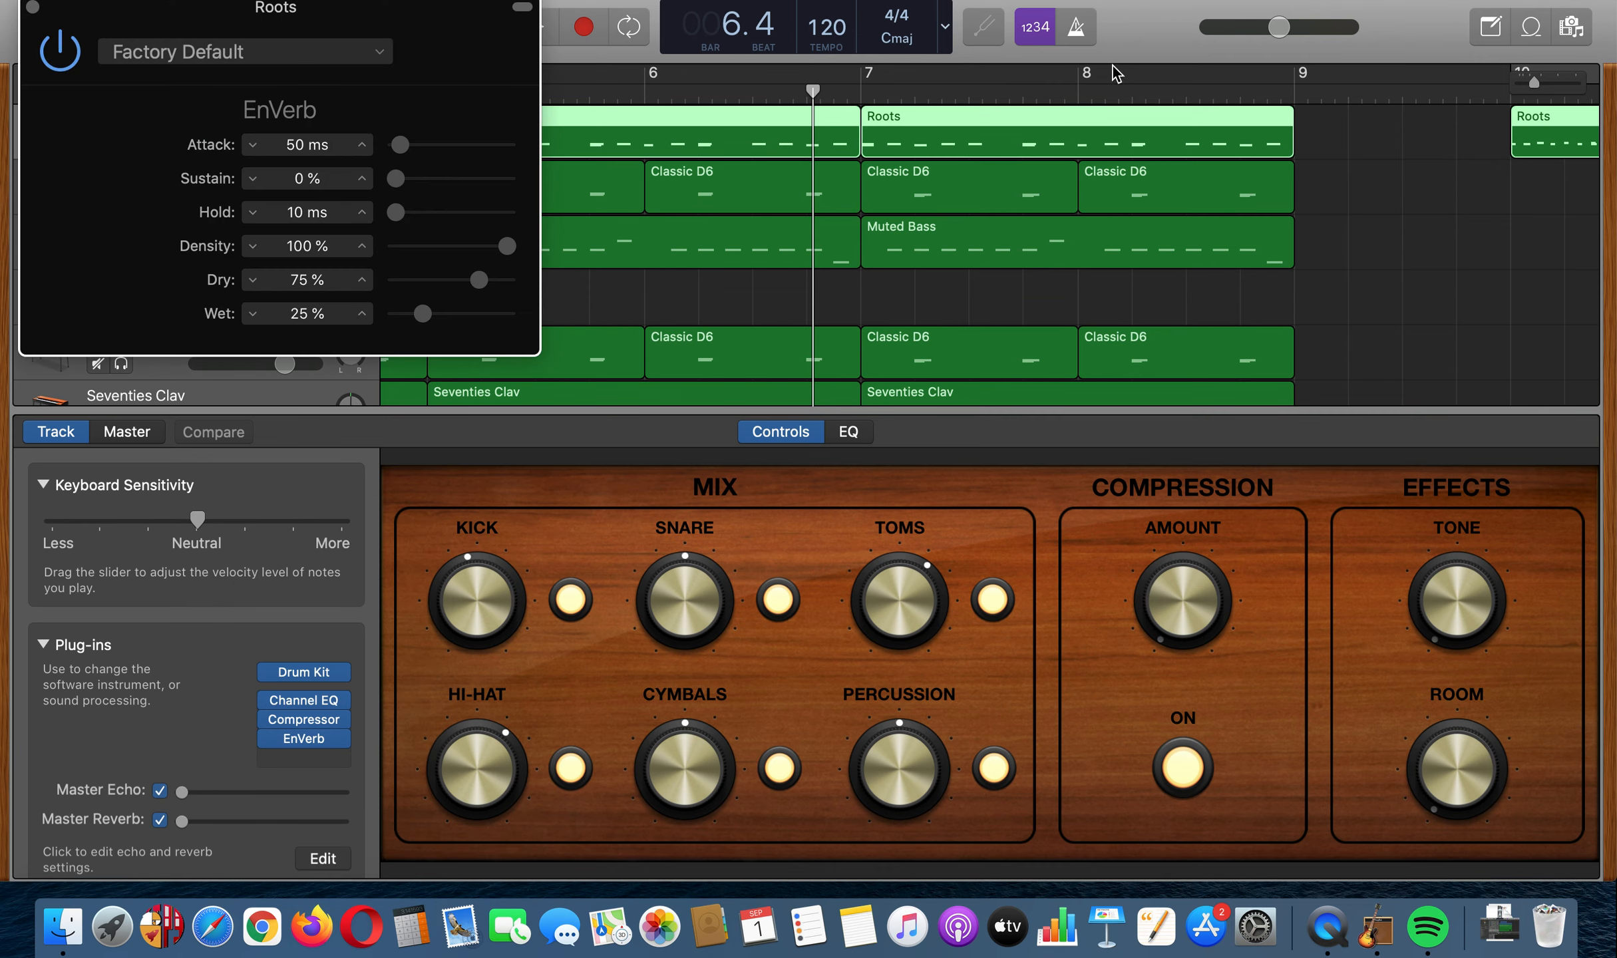
# Set a cycle range over bar 8, move the EnVerb window off the Roots track, and play the drums soloed.
pyautogui.moveTo(1088, 78); pyautogui.dragTo(1294, 74)
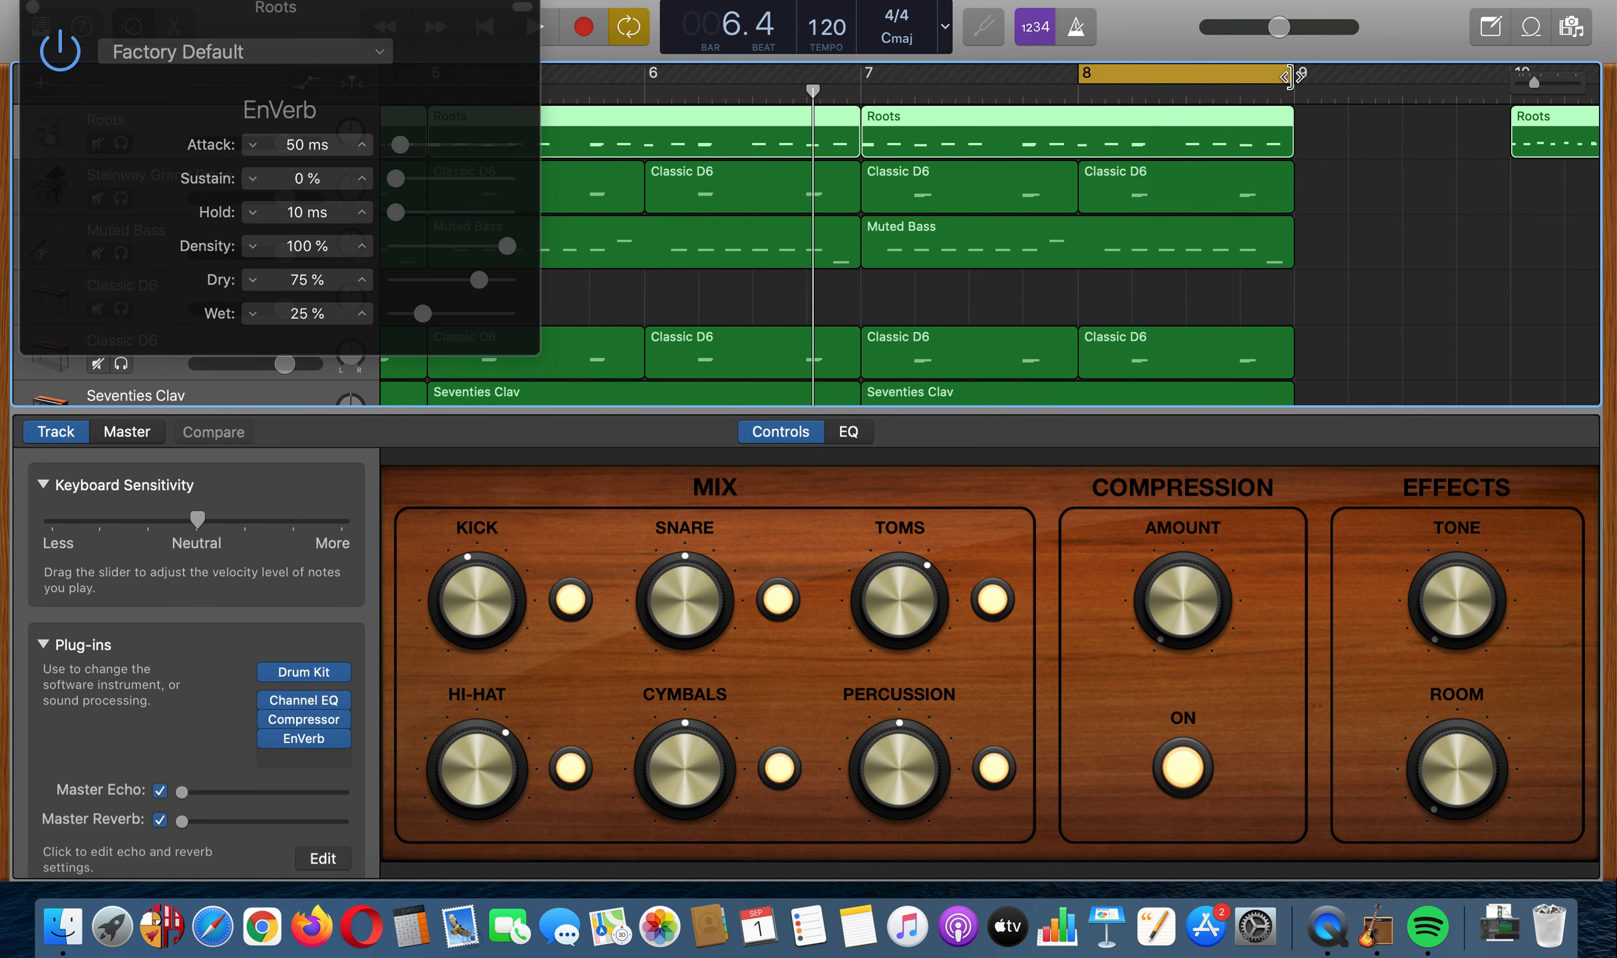
pyautogui.moveTo(318, 14); pyautogui.dragTo(427, 302)
pyautogui.press('s')
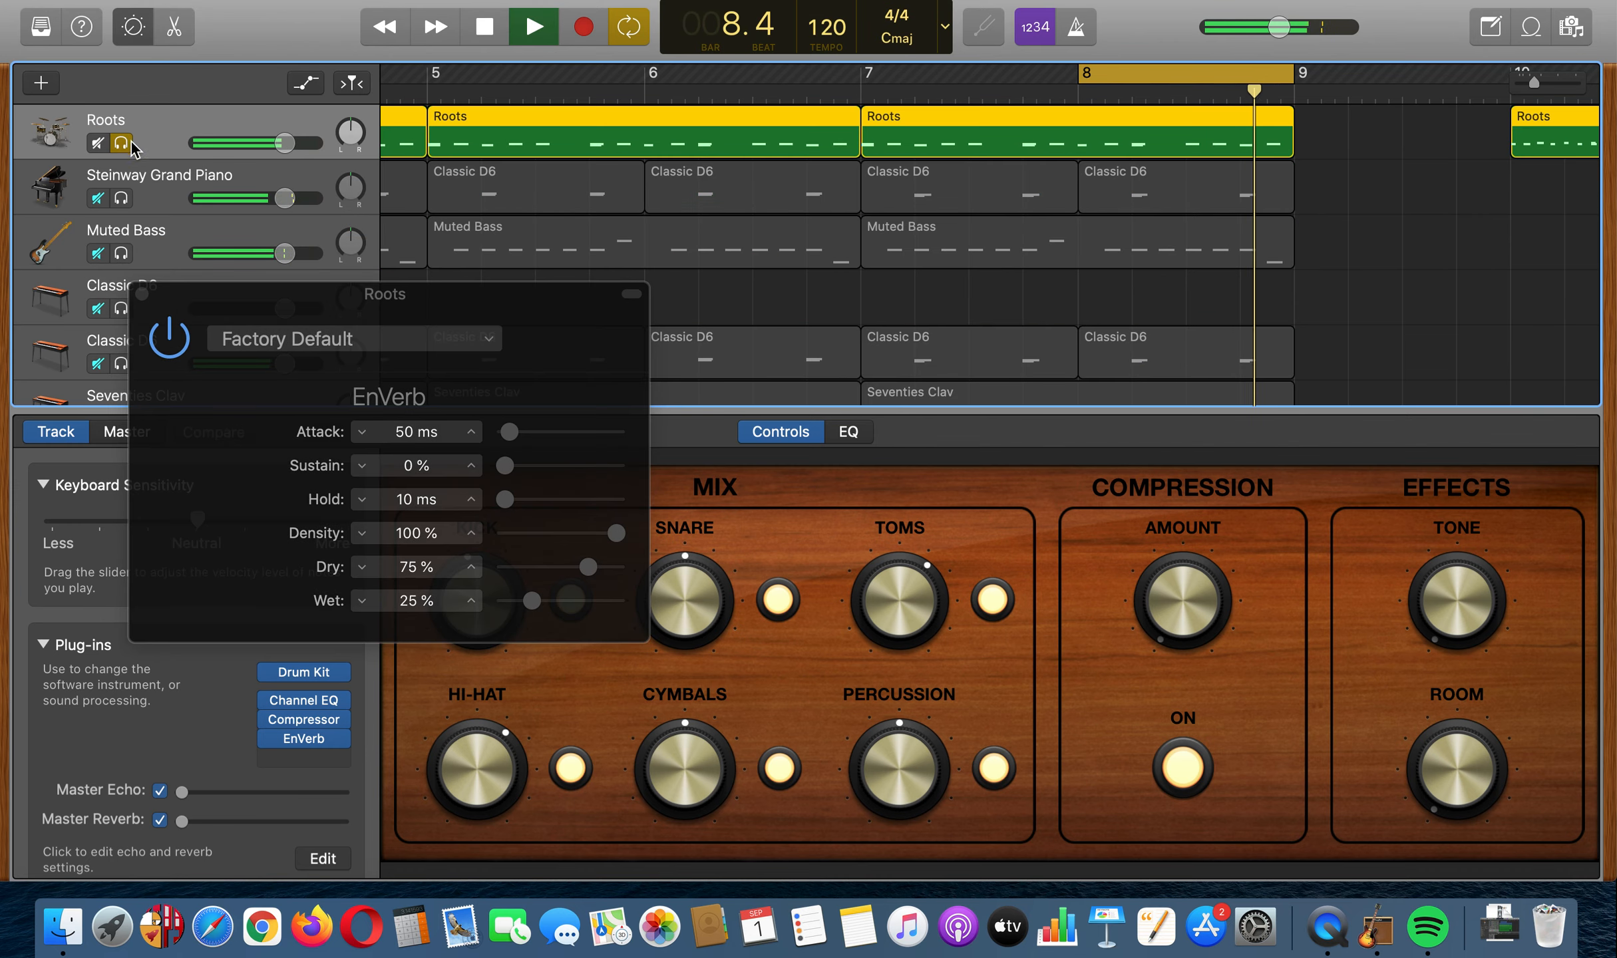
# Set EnVerb's Attack to 200 ms, Sustain to 21%, Hold to 270 ms and Wet to 33% during playback.
pyautogui.moveTo(509, 431); pyautogui.dragTo(524, 432)
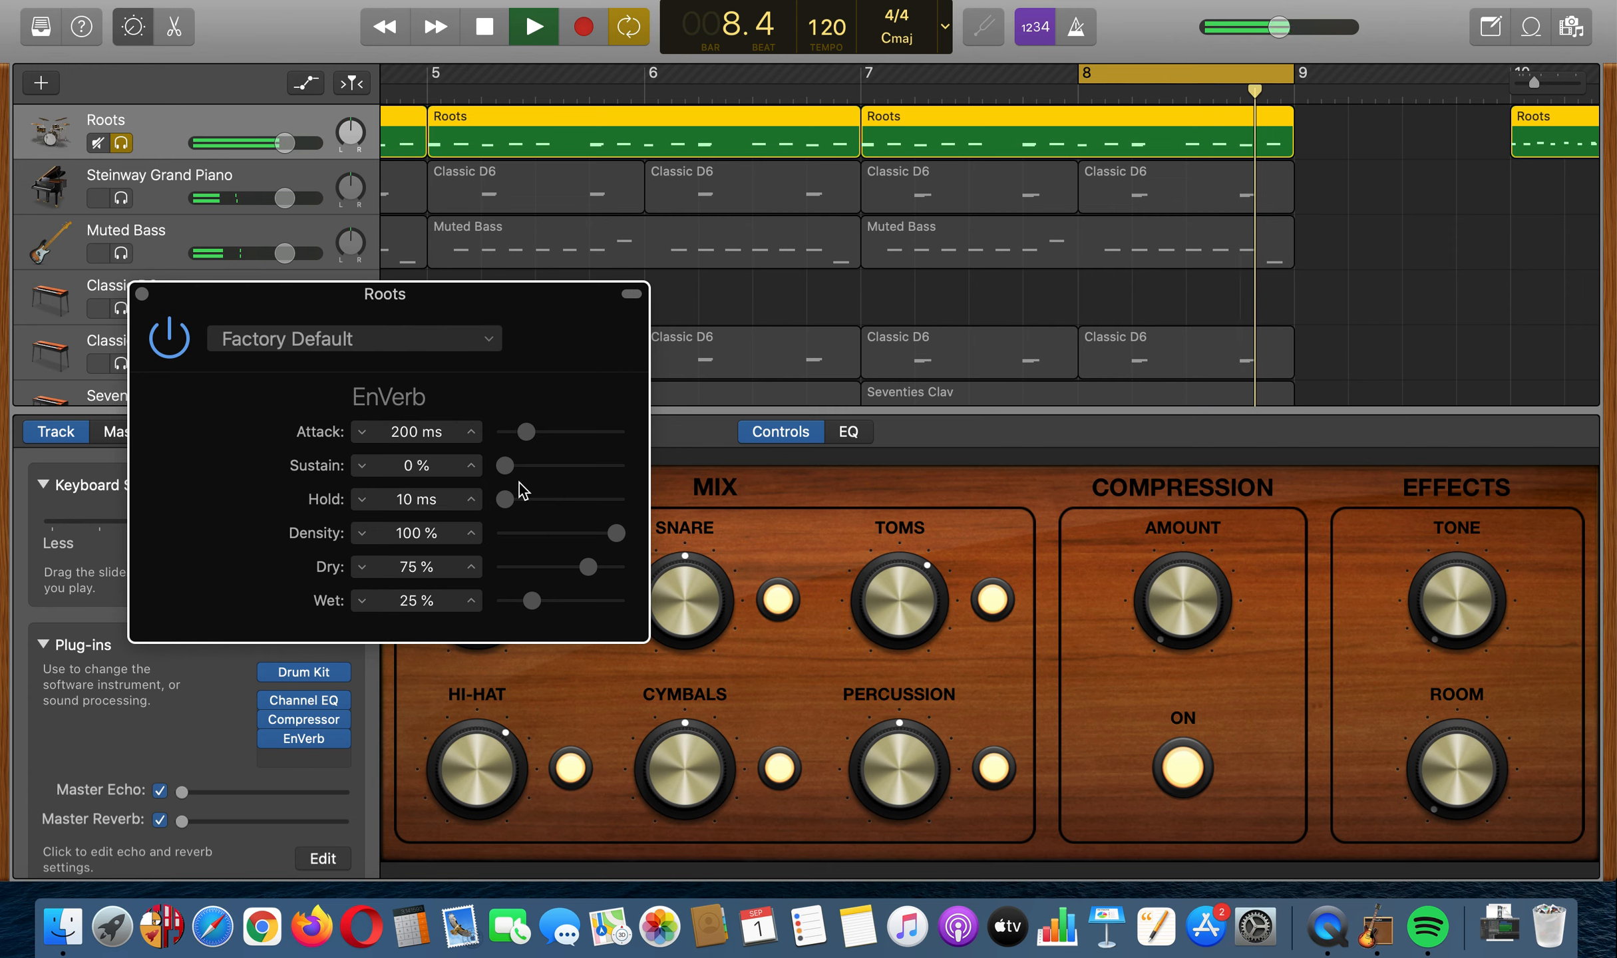
pyautogui.moveTo(531, 601); pyautogui.dragTo(541, 602)
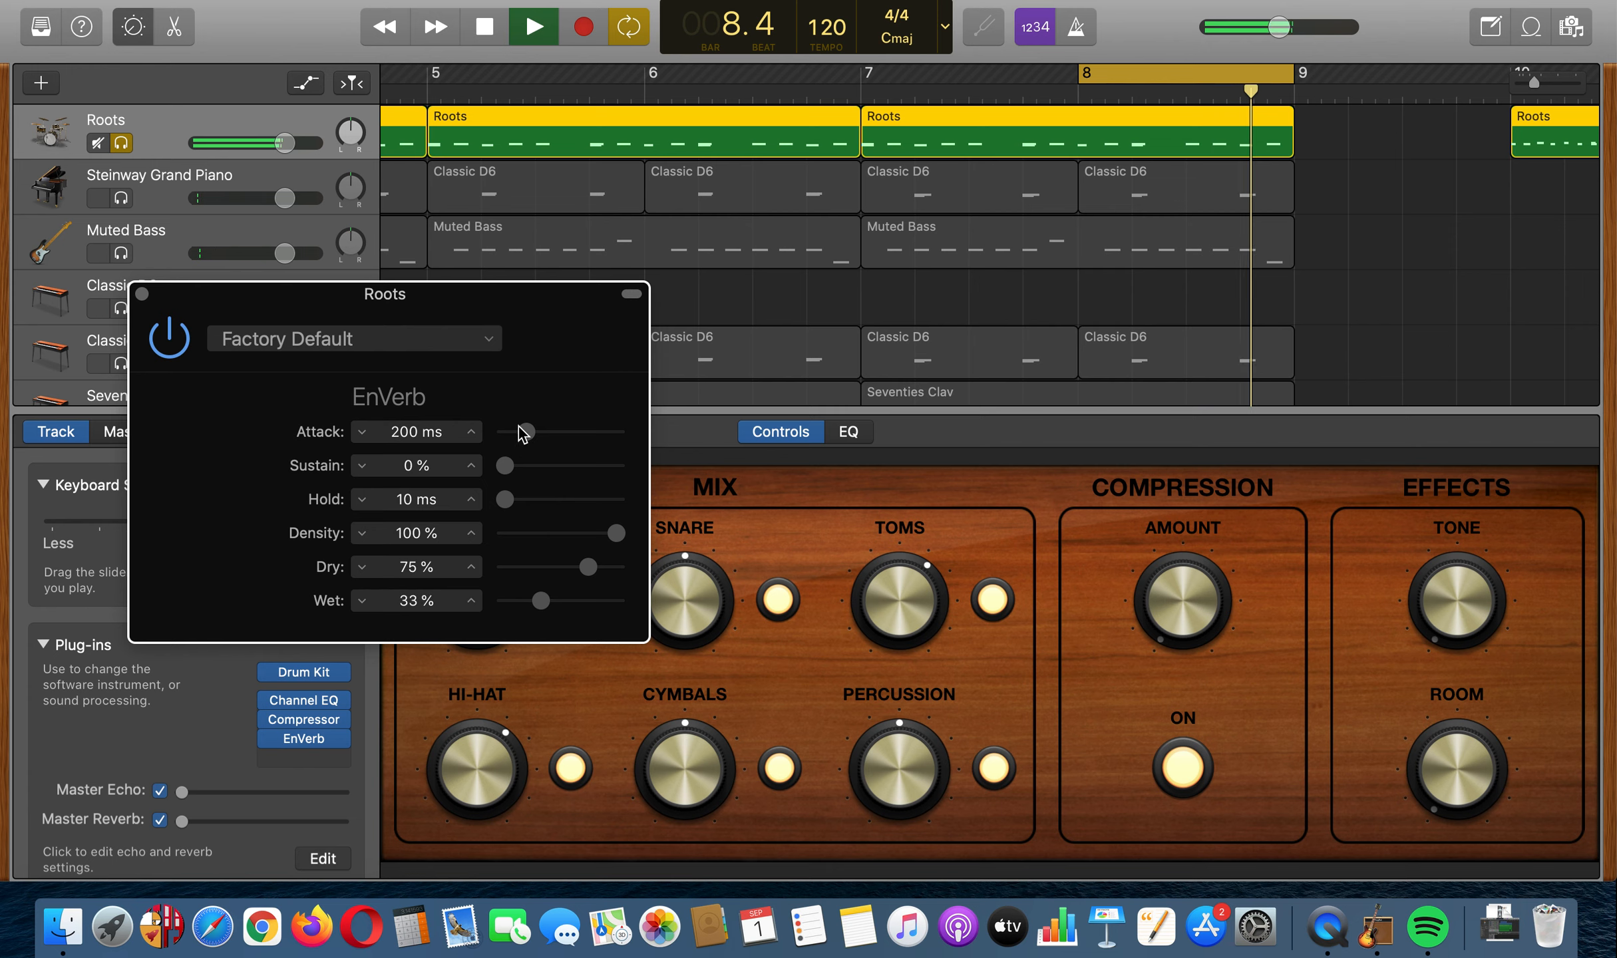
pyautogui.moveTo(509, 469)
pyautogui.mouseDown()
pyautogui.moveTo(538, 511)
pyautogui.moveTo(530, 458)
pyautogui.mouseUp()
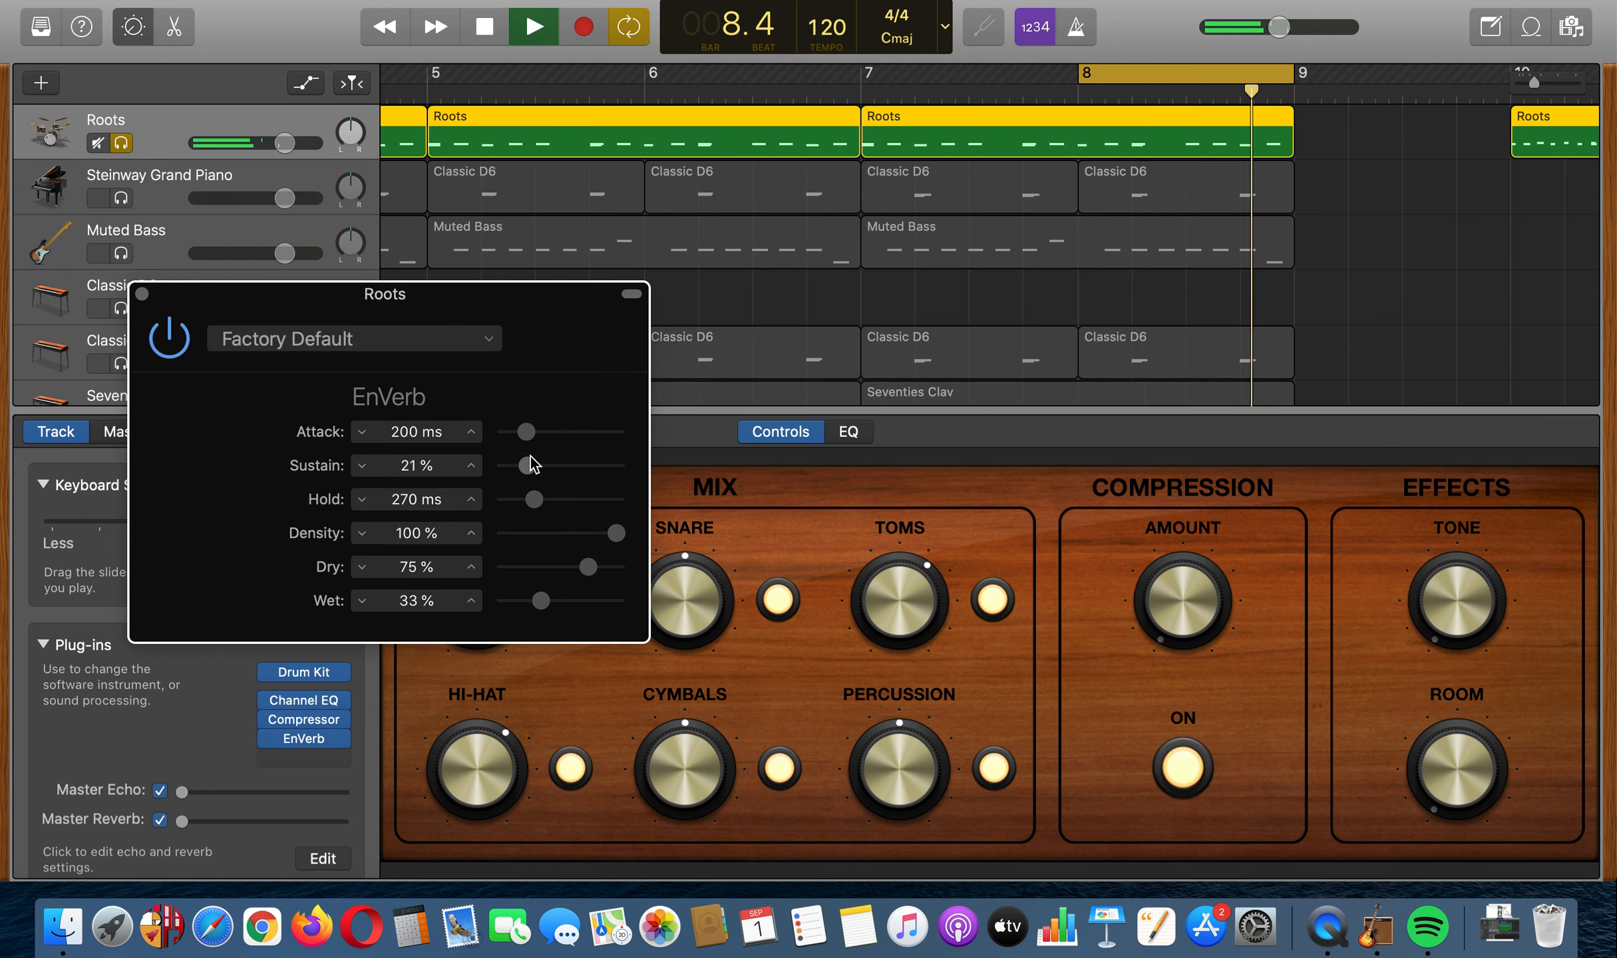
# Load EnVerb's Gated Drums preset, compare it unsoloed and soloed, and raise Dry to 73% and Wet to 53%.
pyautogui.click(455, 336)
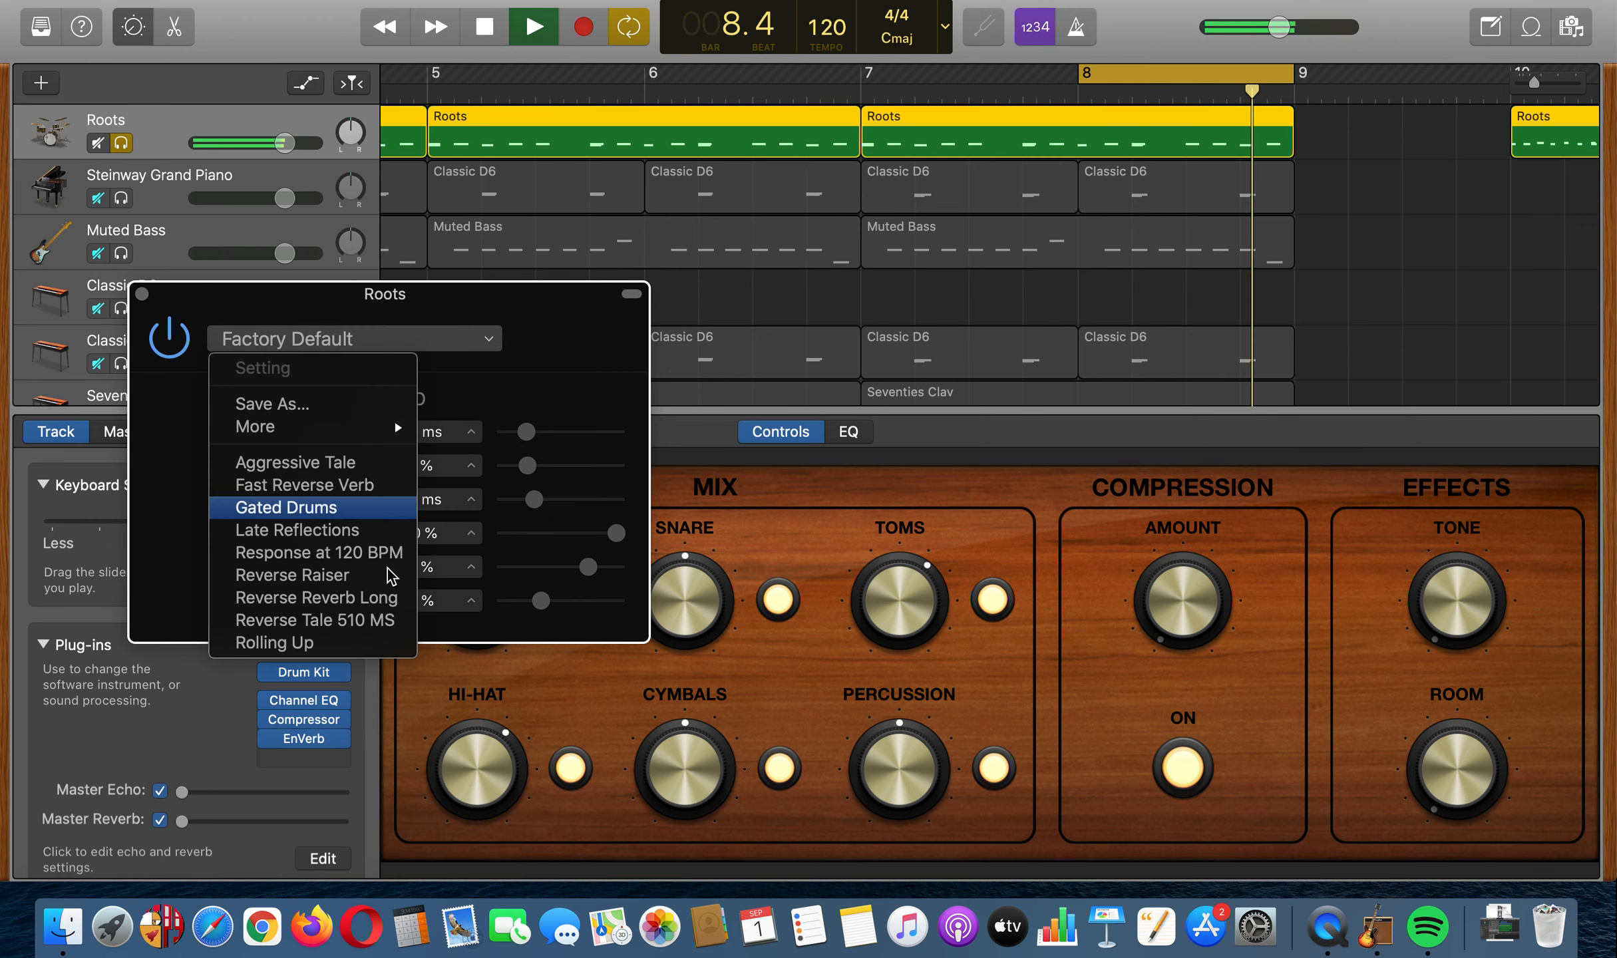
pyautogui.click(300, 510)
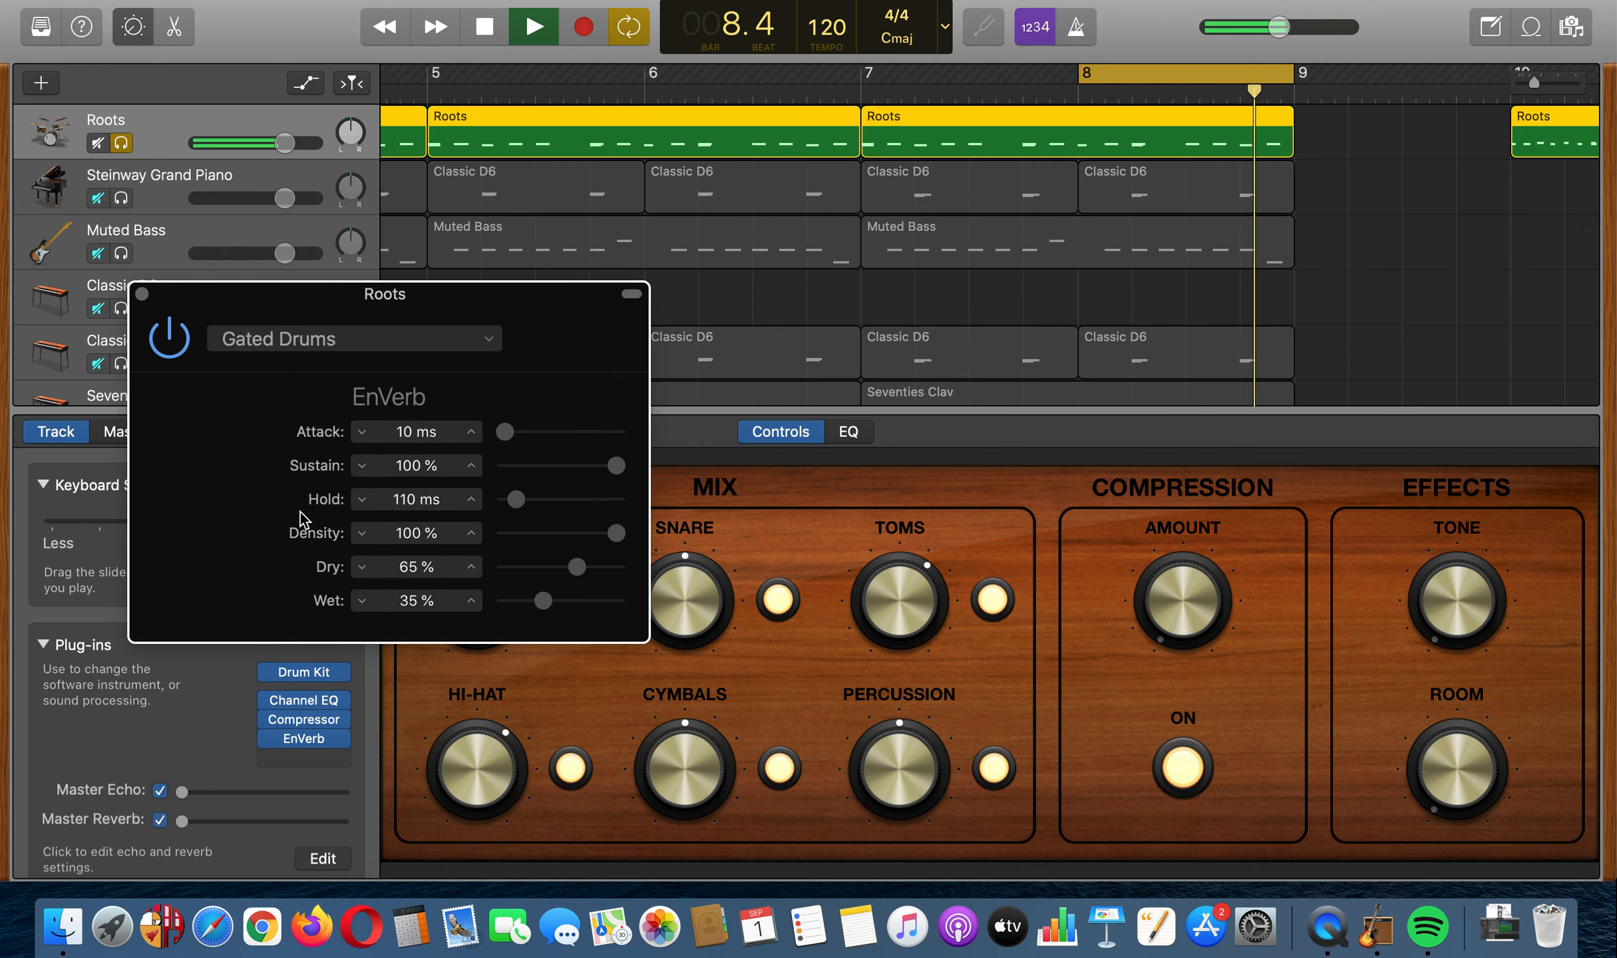
pyautogui.click(123, 142)
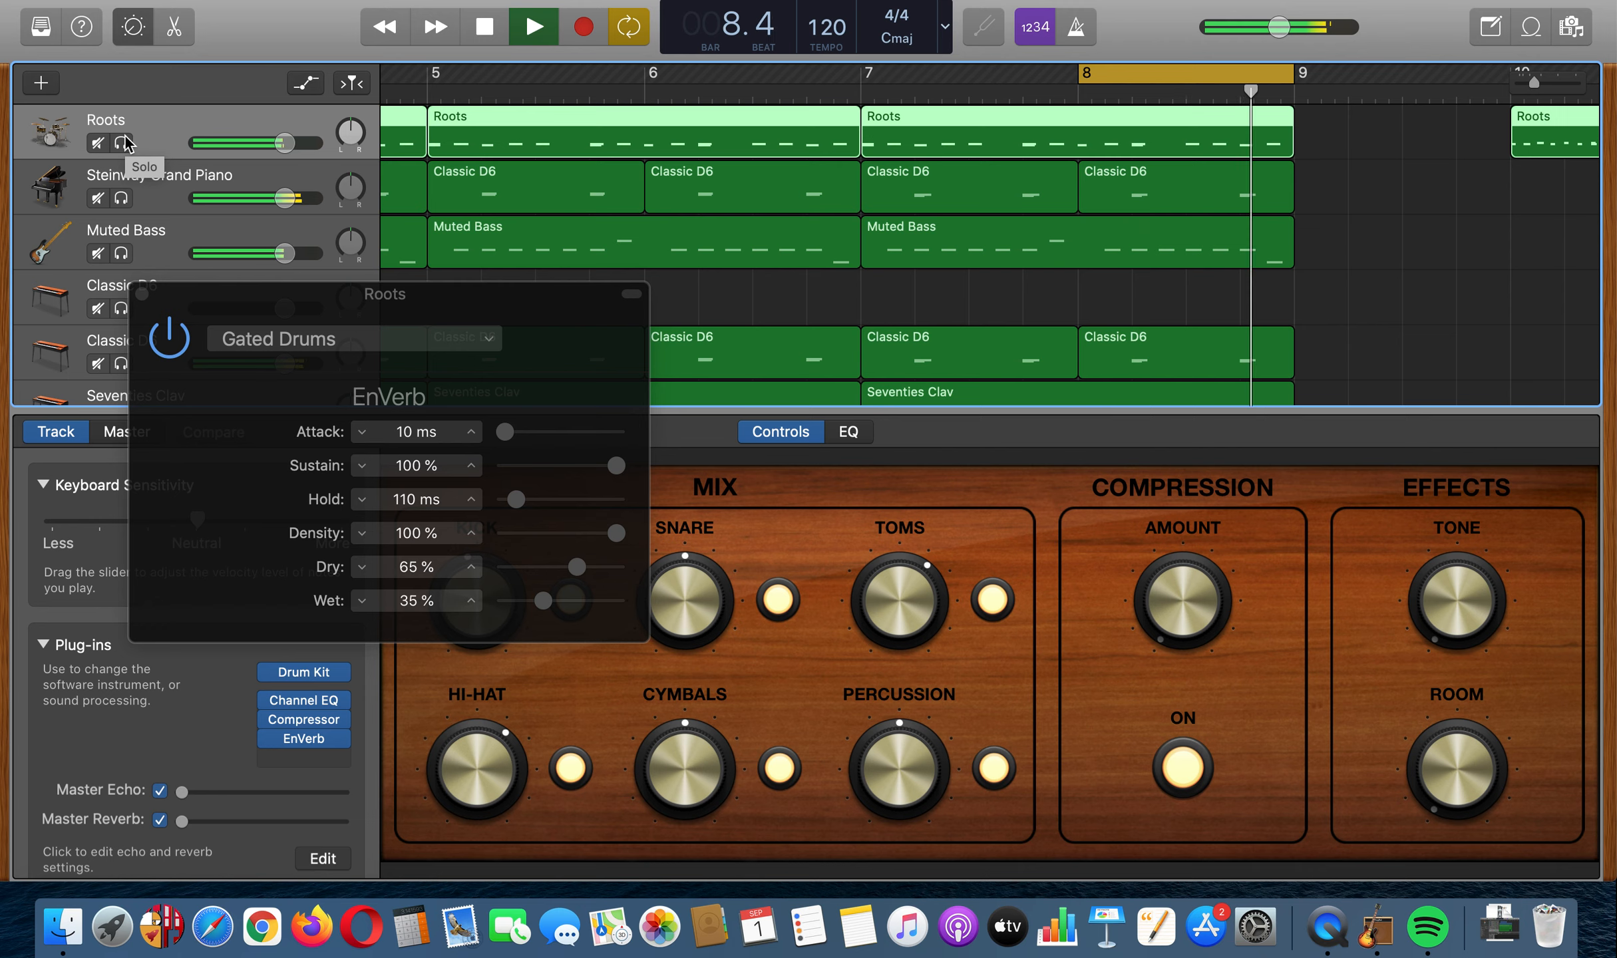
pyautogui.click(124, 143)
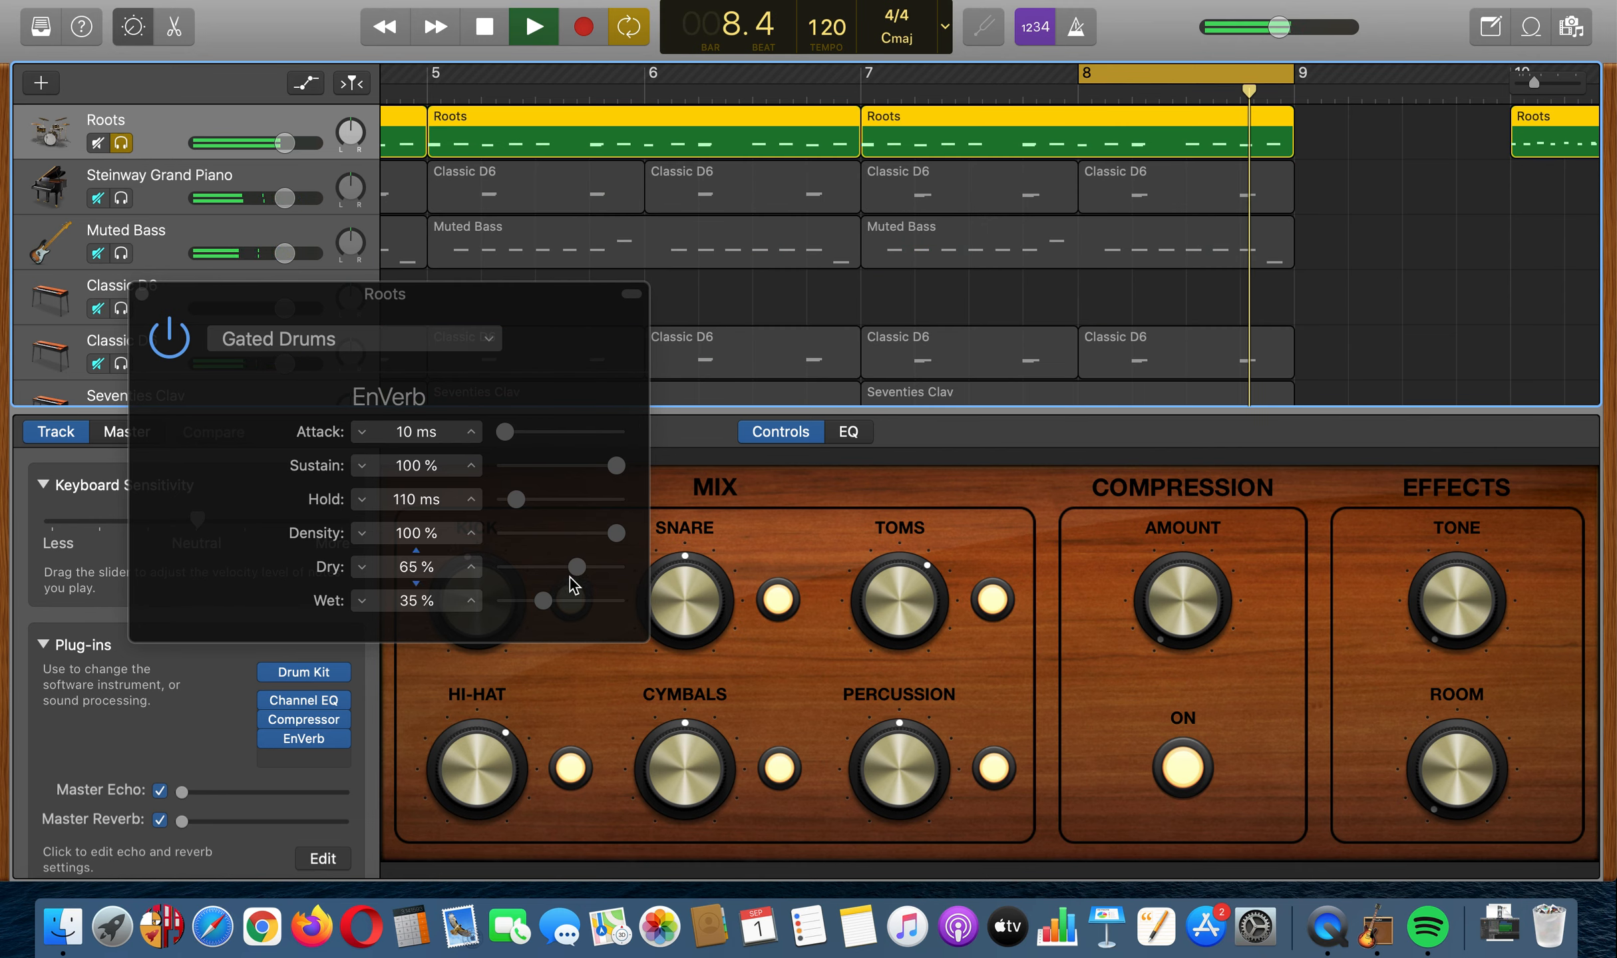
pyautogui.moveTo(575, 569); pyautogui.dragTo(563, 600)
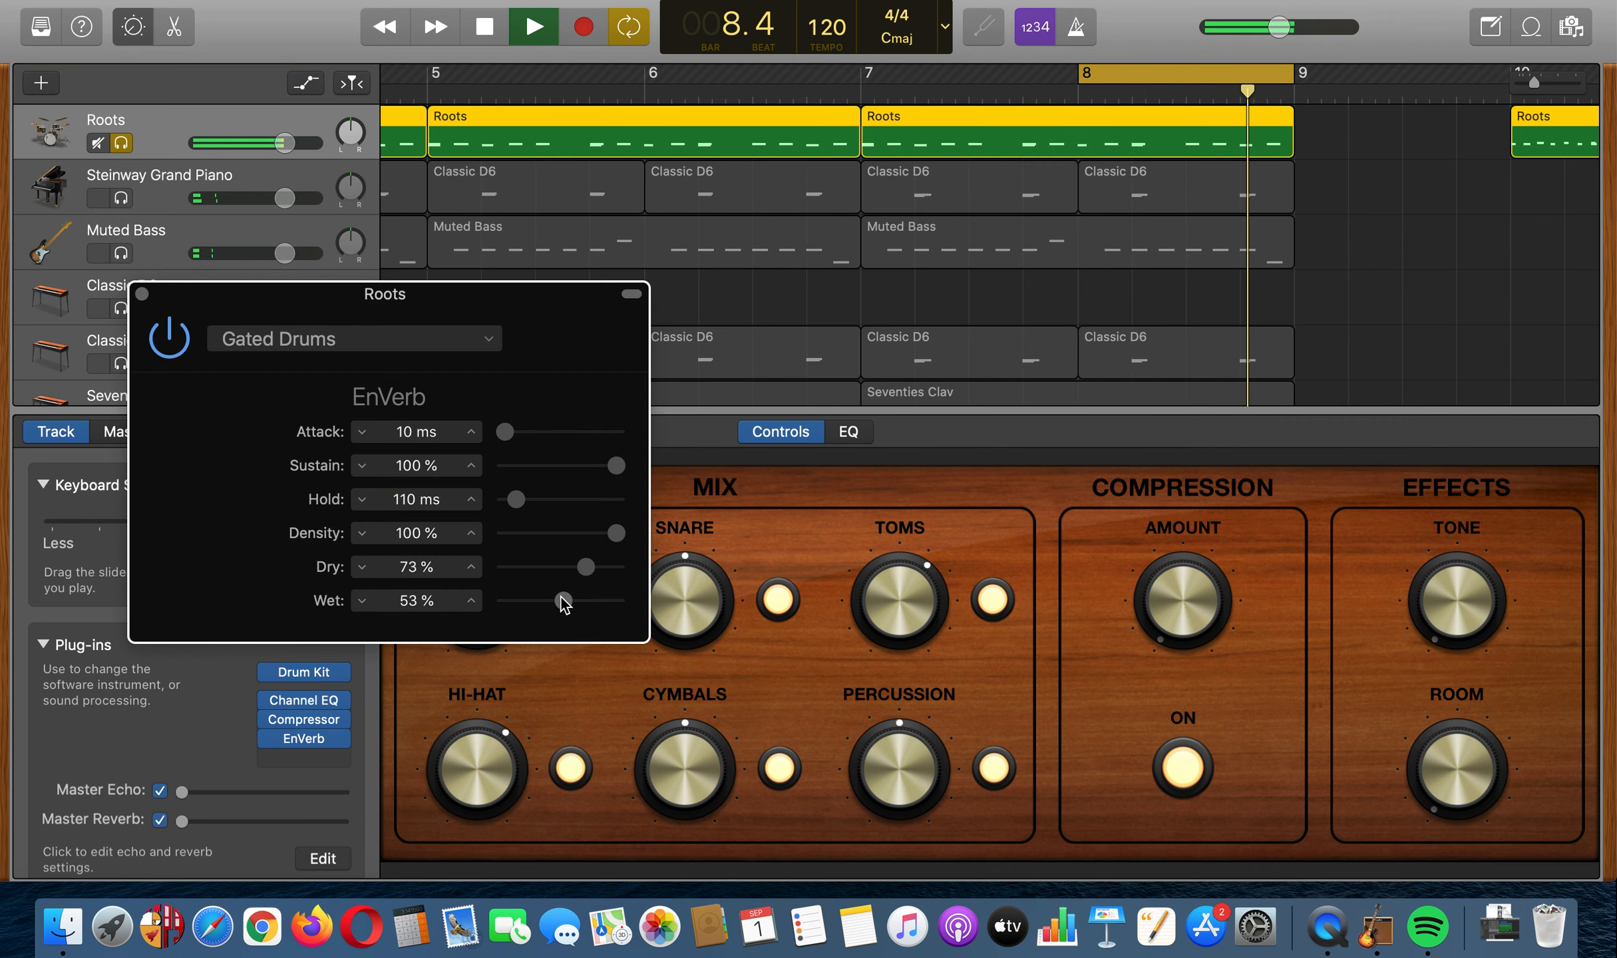
# Load EnVerb's Aggressive Tale preset, listen briefly, then stop playback and close the plug-in window.
pyautogui.click(399, 340)
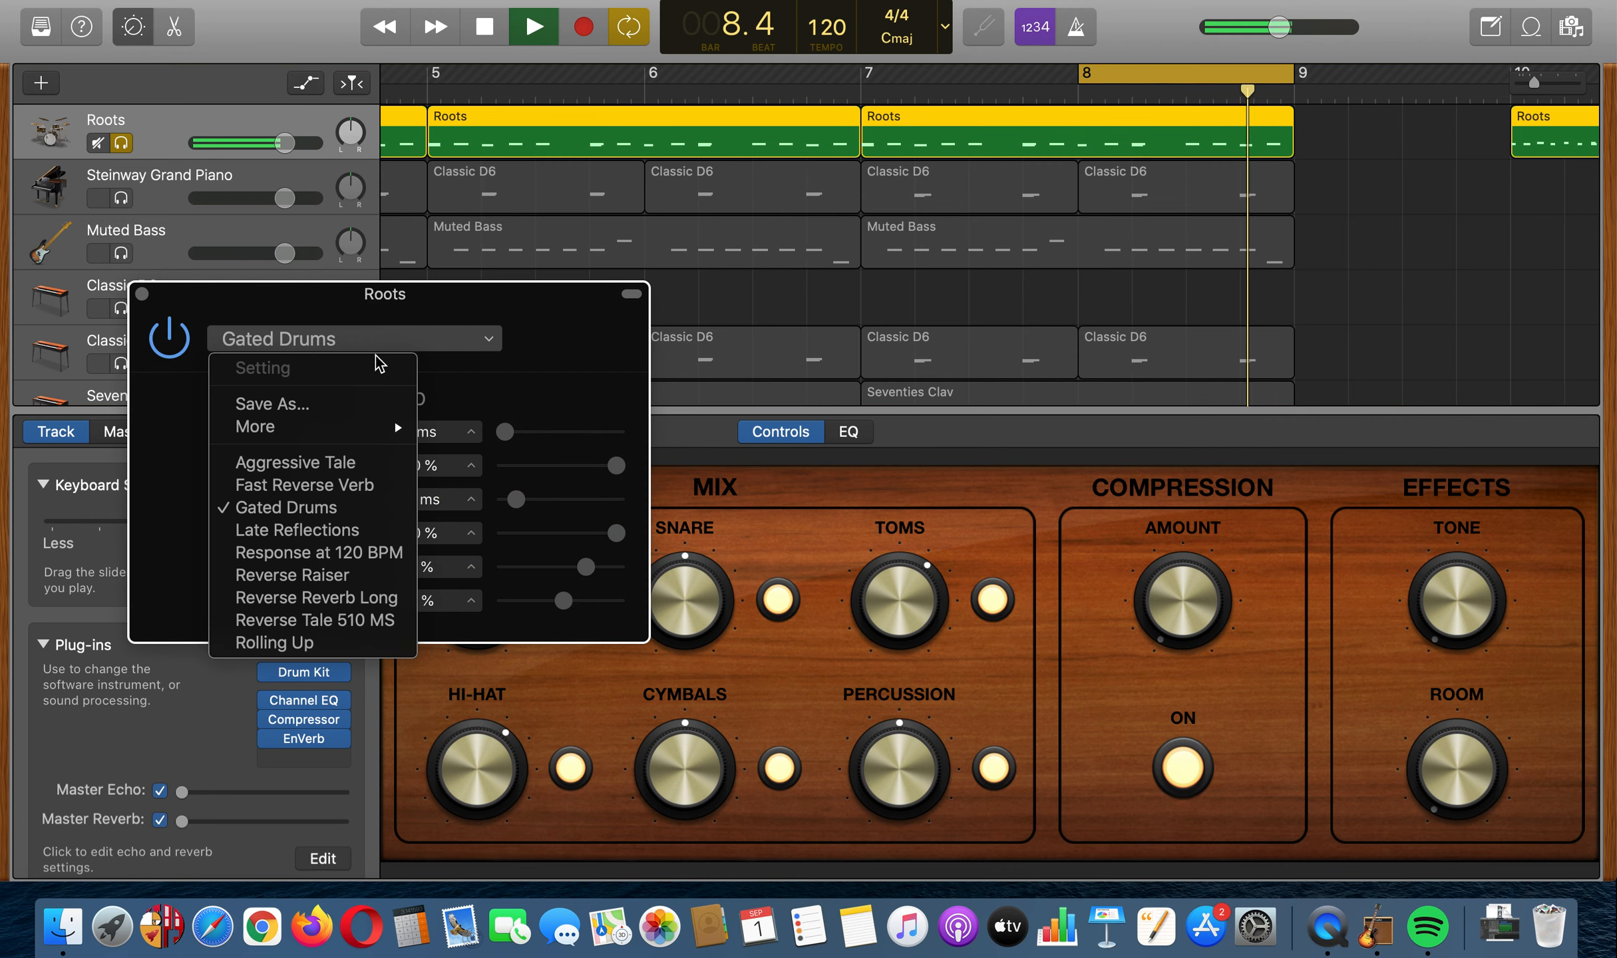
pyautogui.click(300, 460)
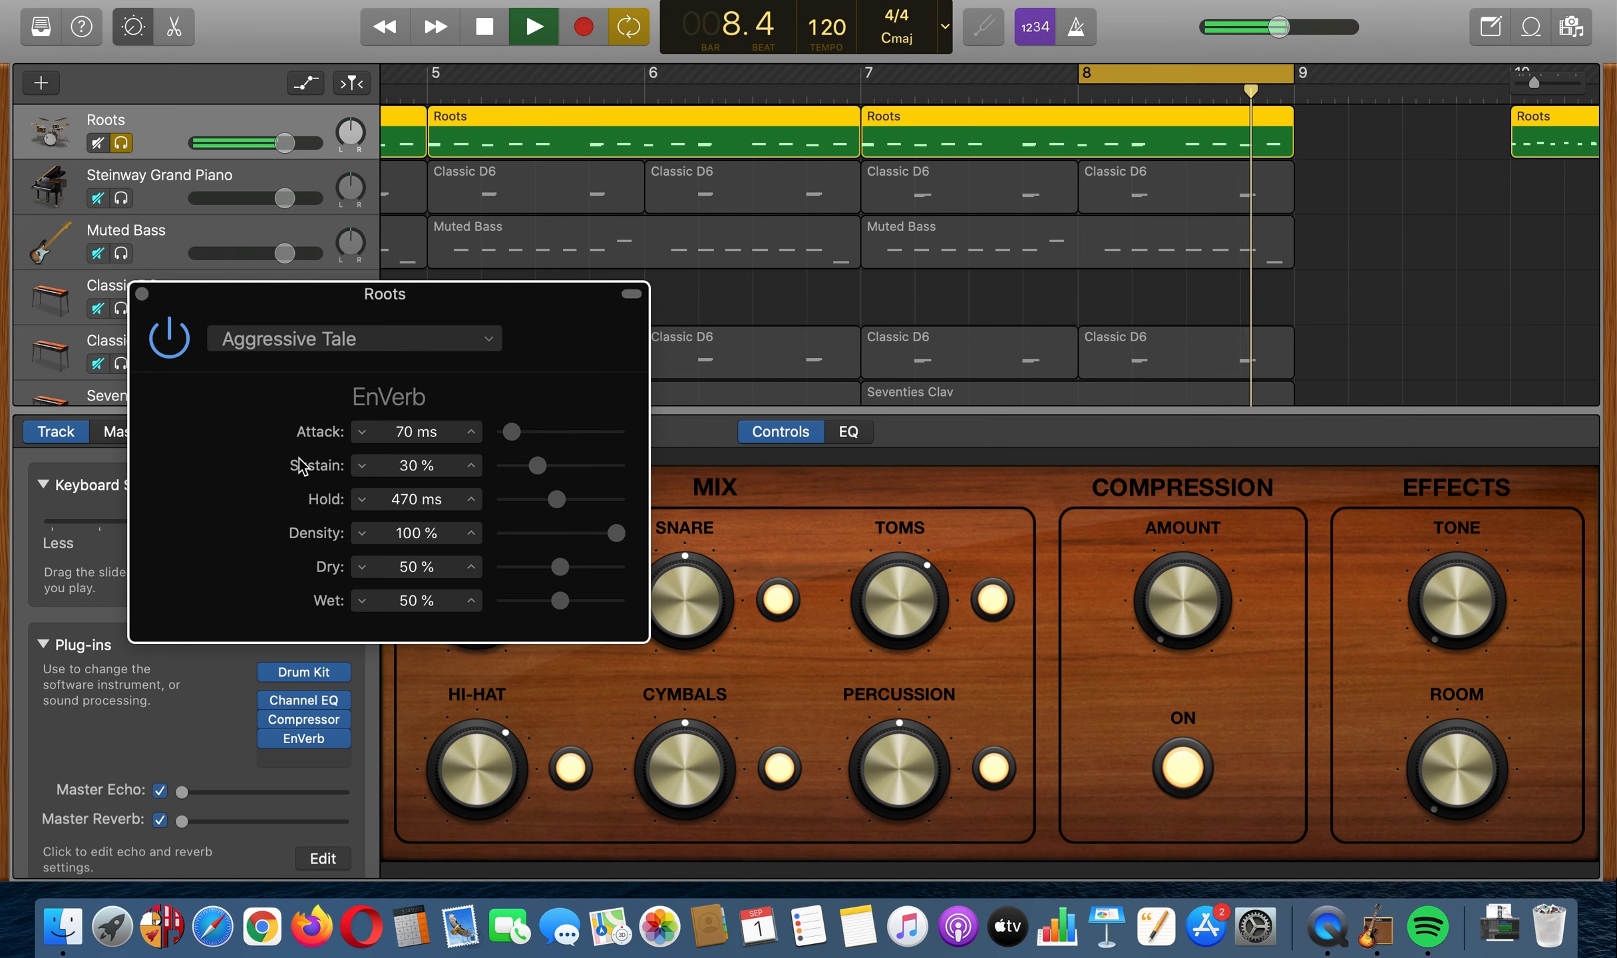
pyautogui.press('space')
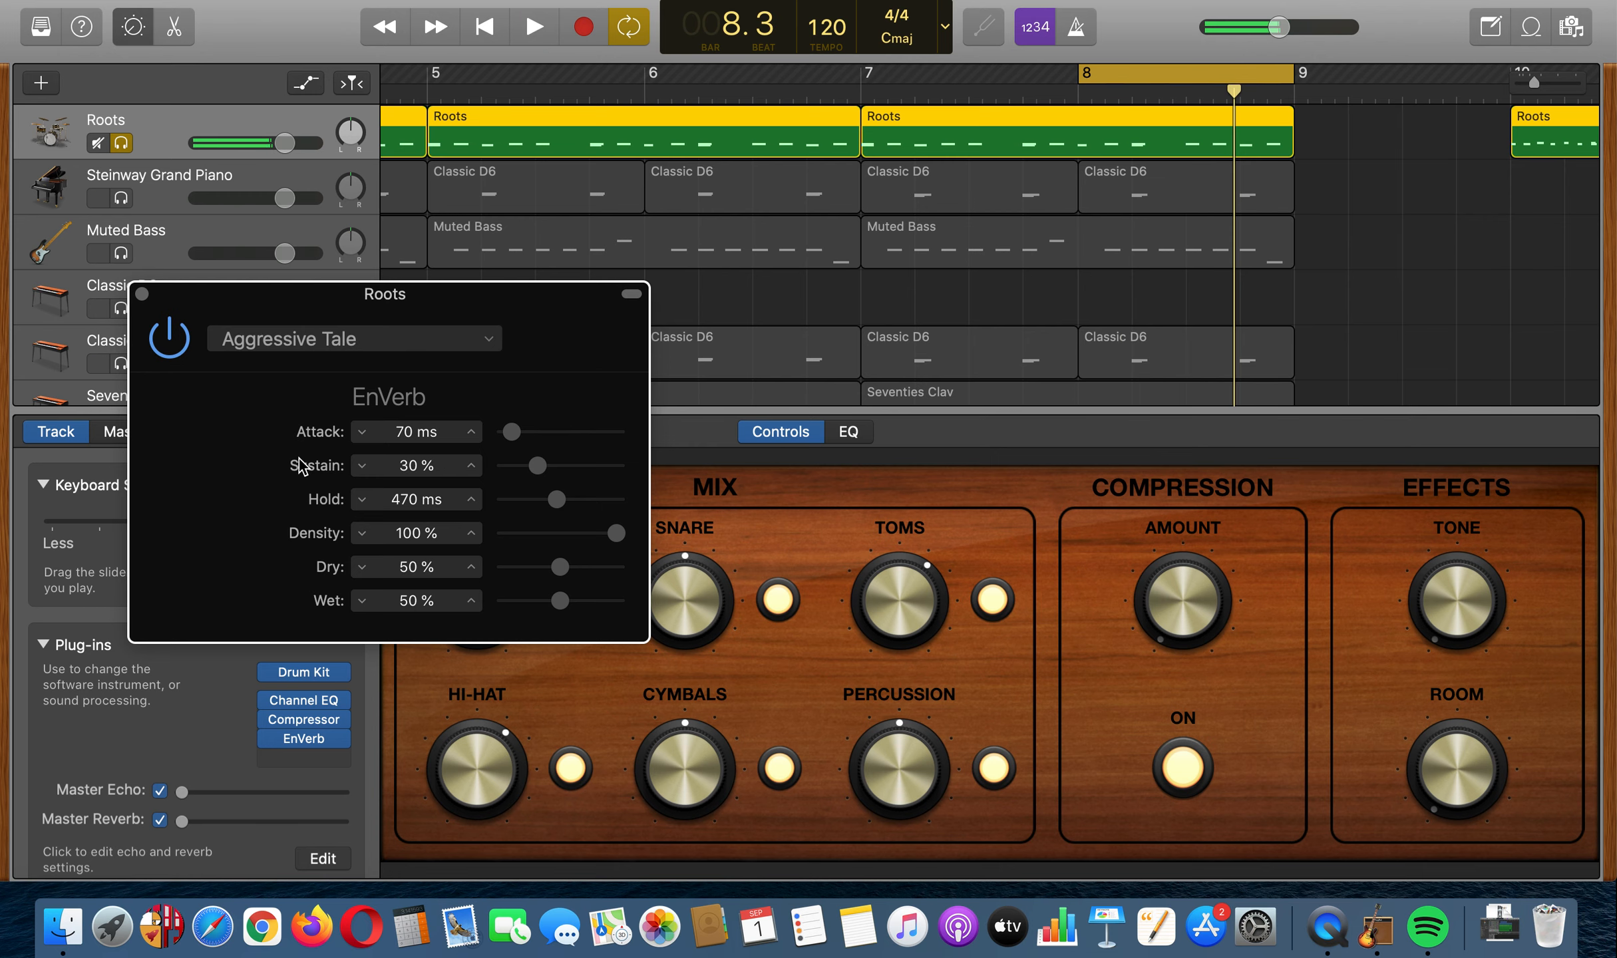
pyautogui.click(141, 293)
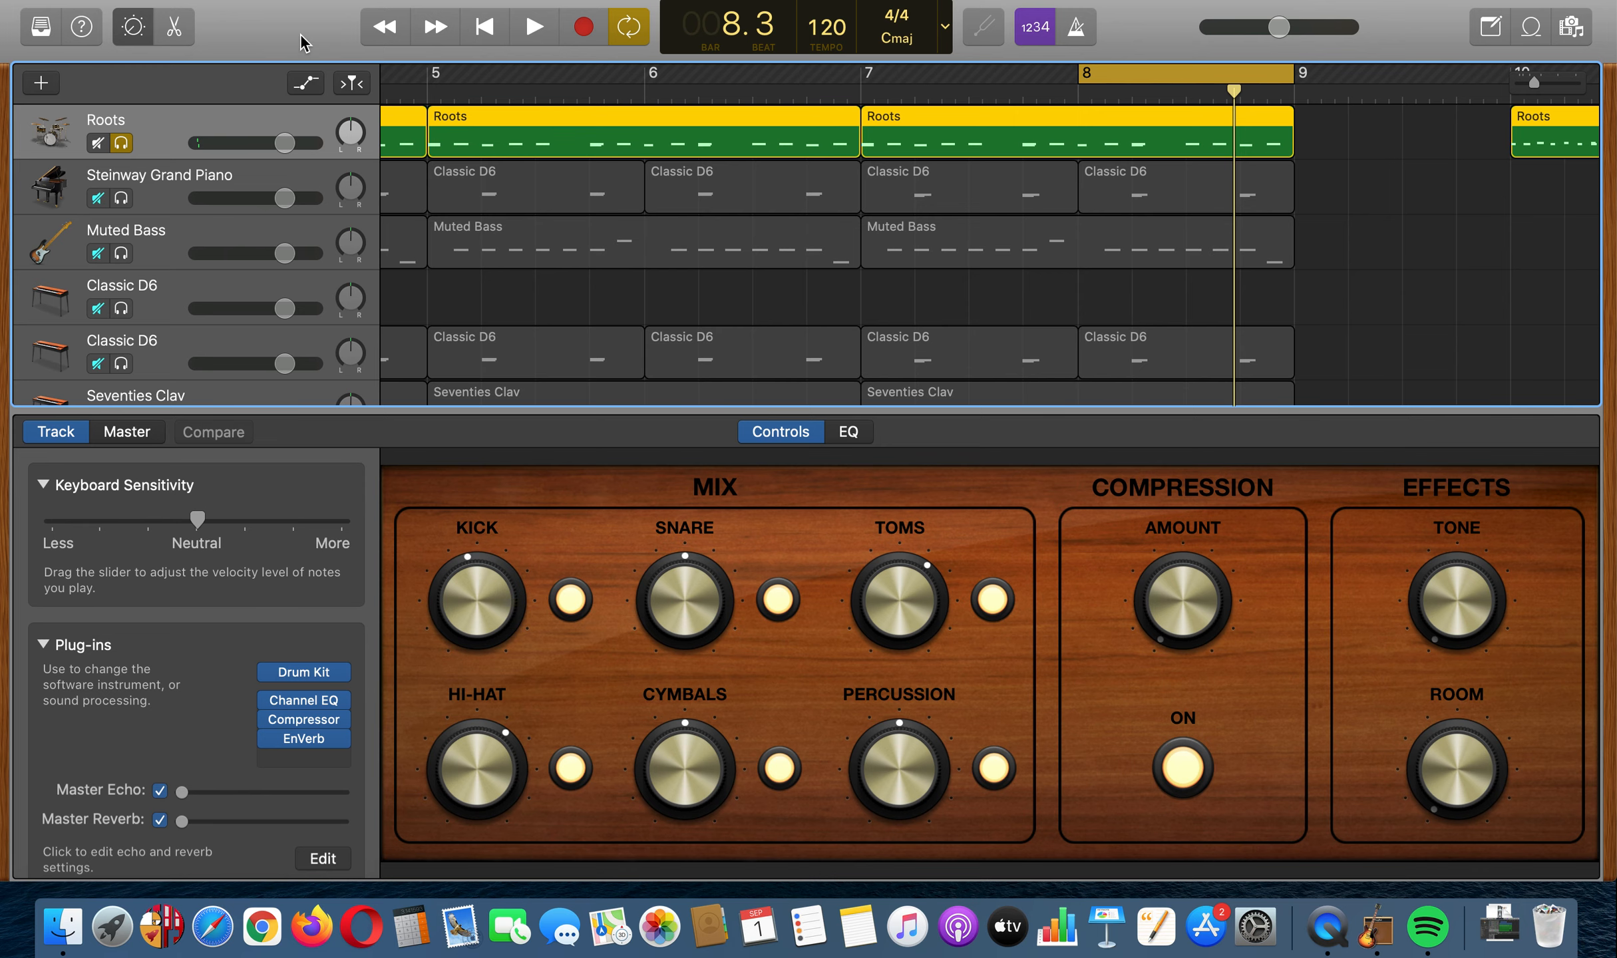
# Show track automation and choose EnVerb: Wet as the automated parameter for the Roots track.
pyautogui.press('a')
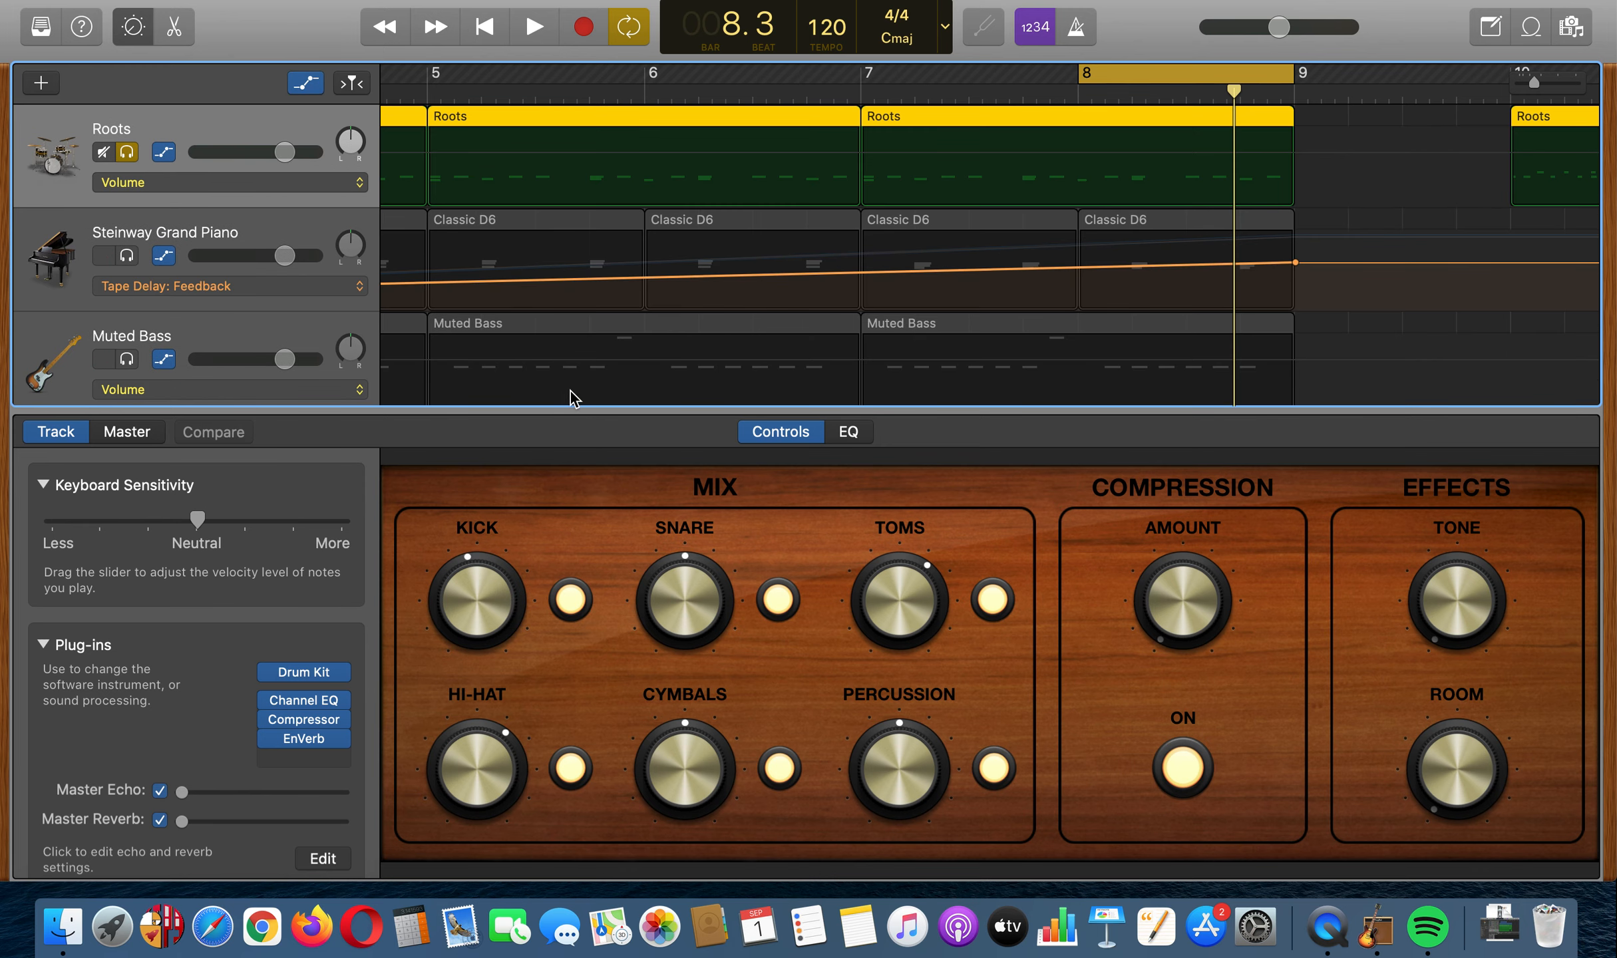
pyautogui.click(347, 189)
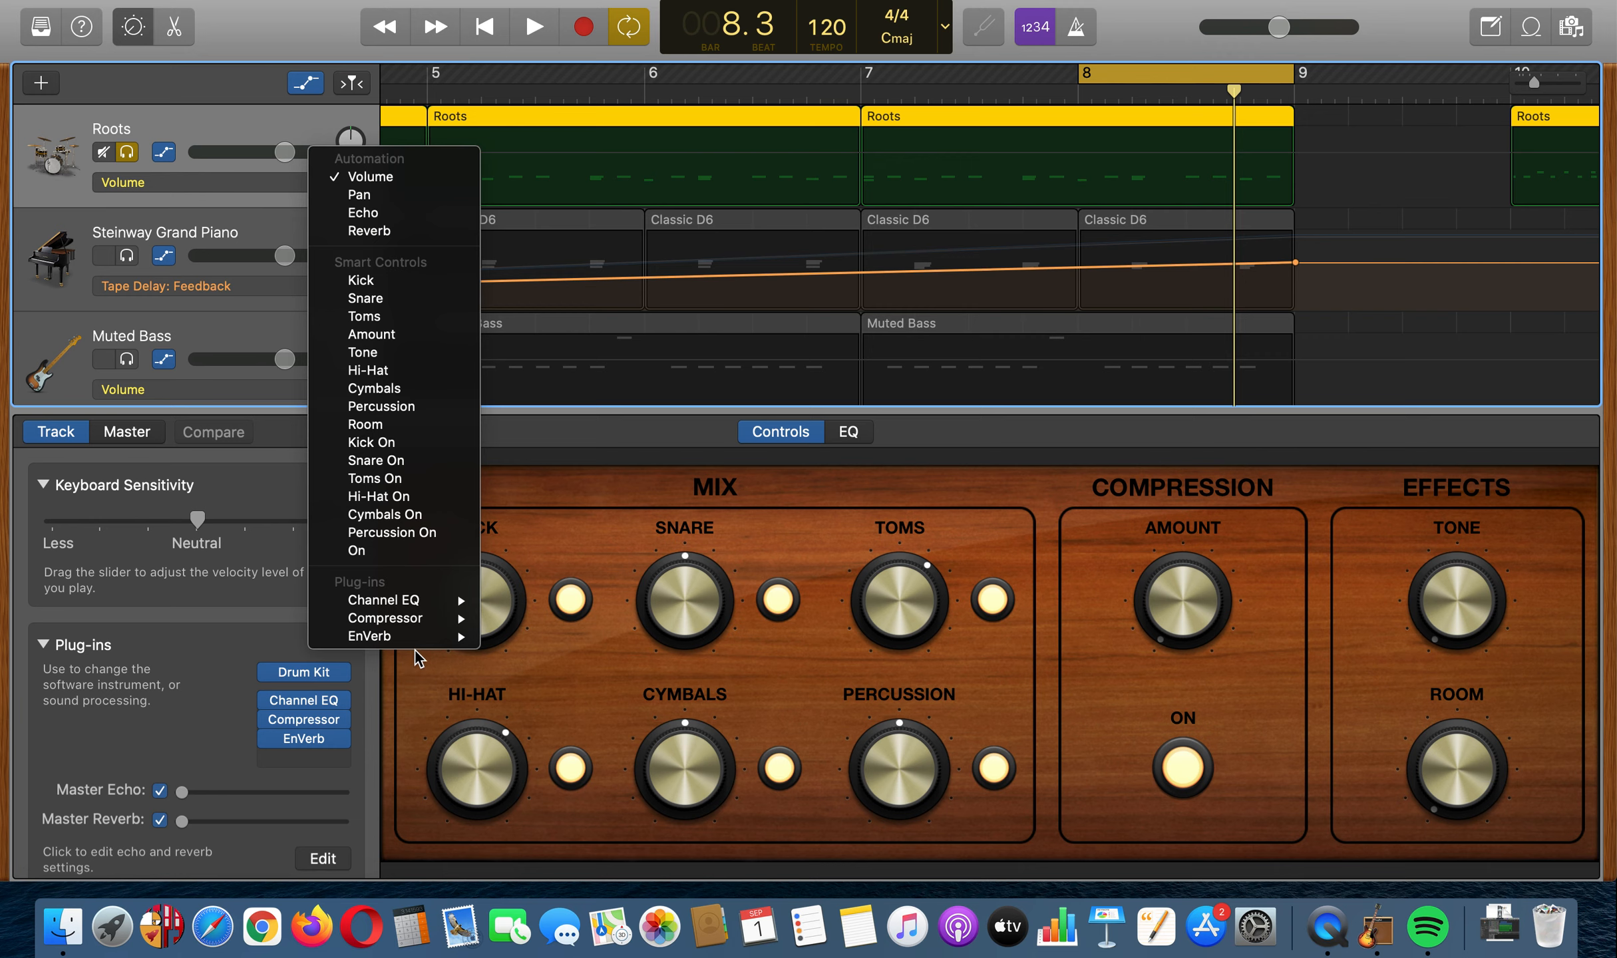
pyautogui.moveTo(430, 640)
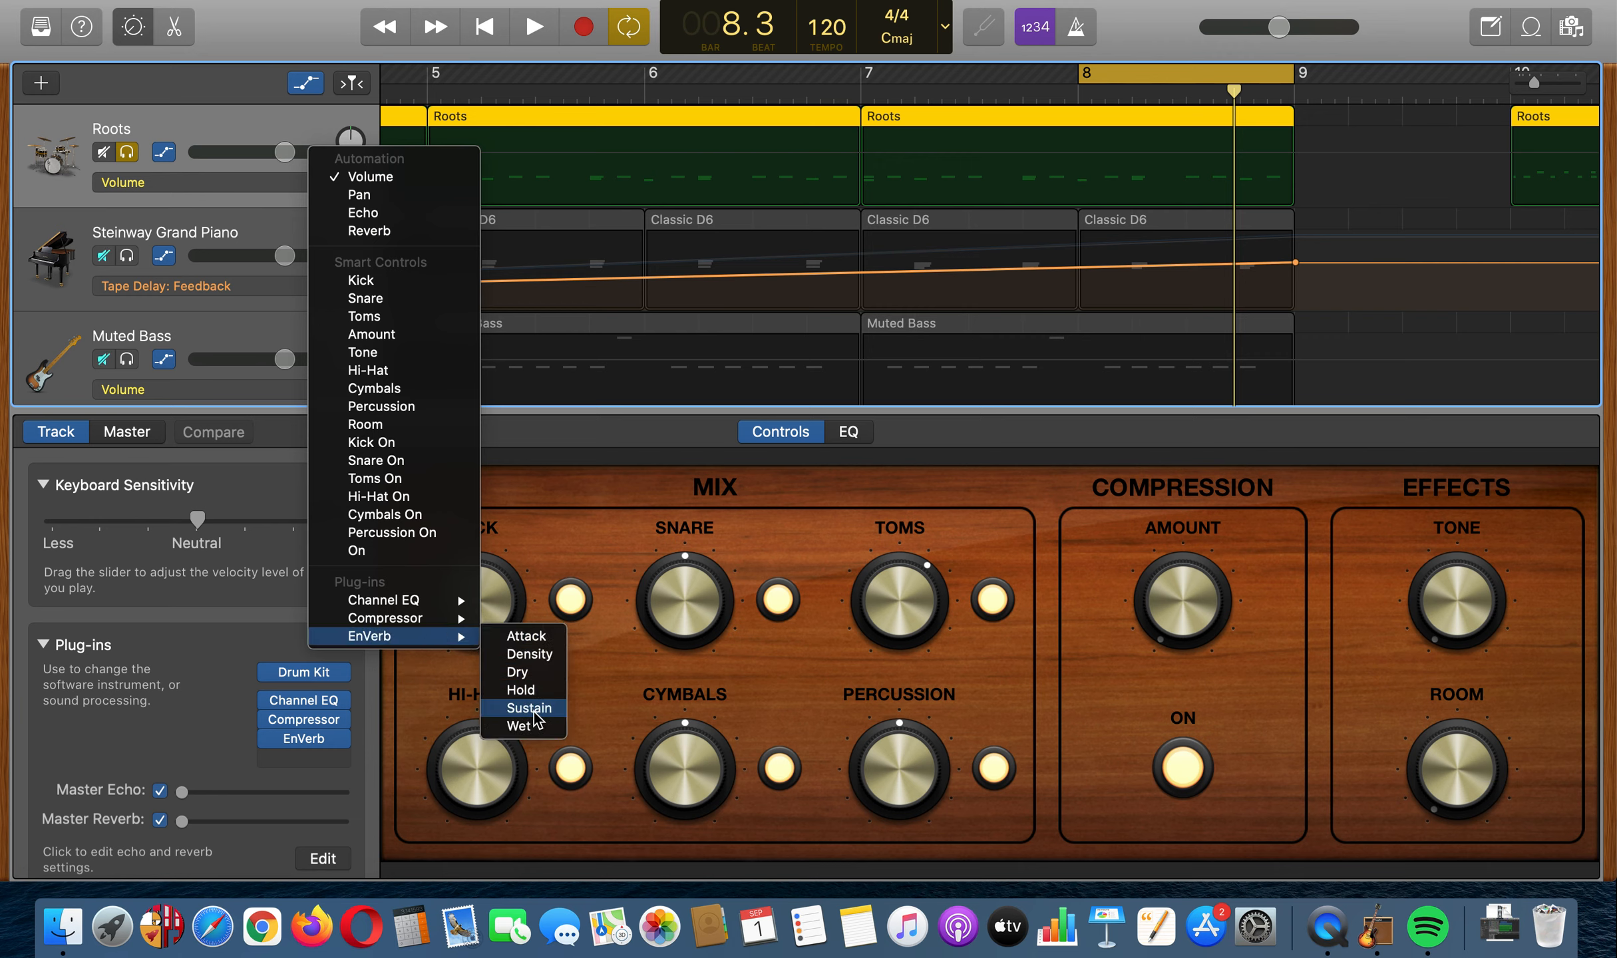
pyautogui.click(519, 725)
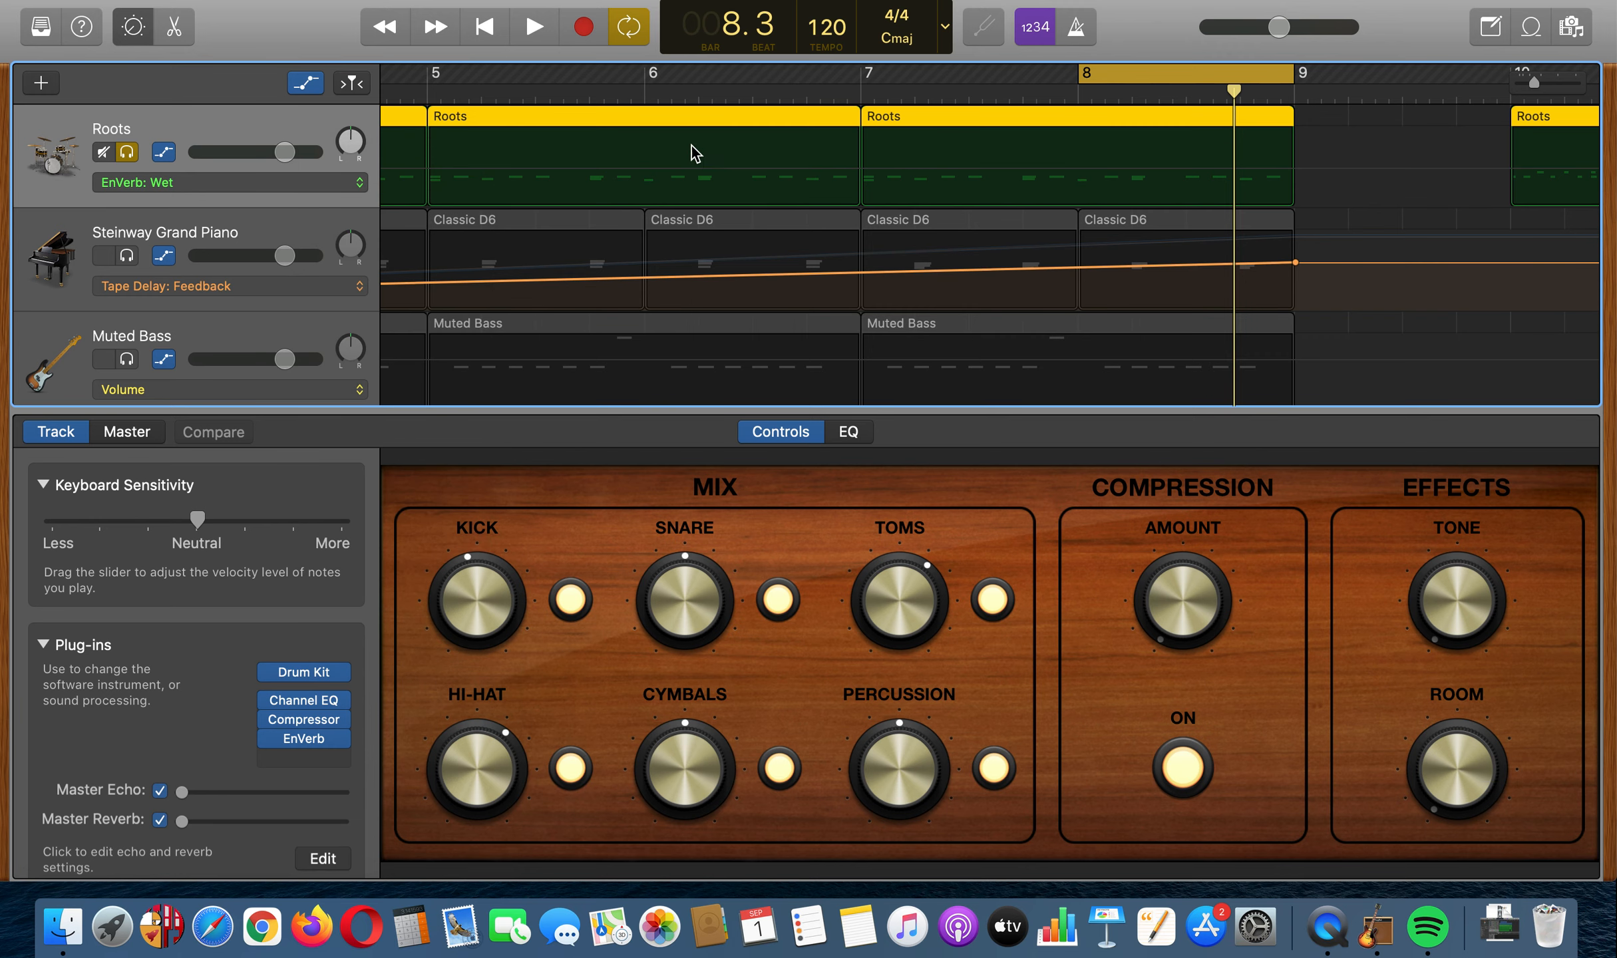
# Draw Roots Wet automation rising from the lowest level at bar 1 to 100% at the end of bar 8, dropping back just after bar 9 starts.
pyautogui.click(1292, 142)
pyautogui.hscroll(-12, 481, 156)
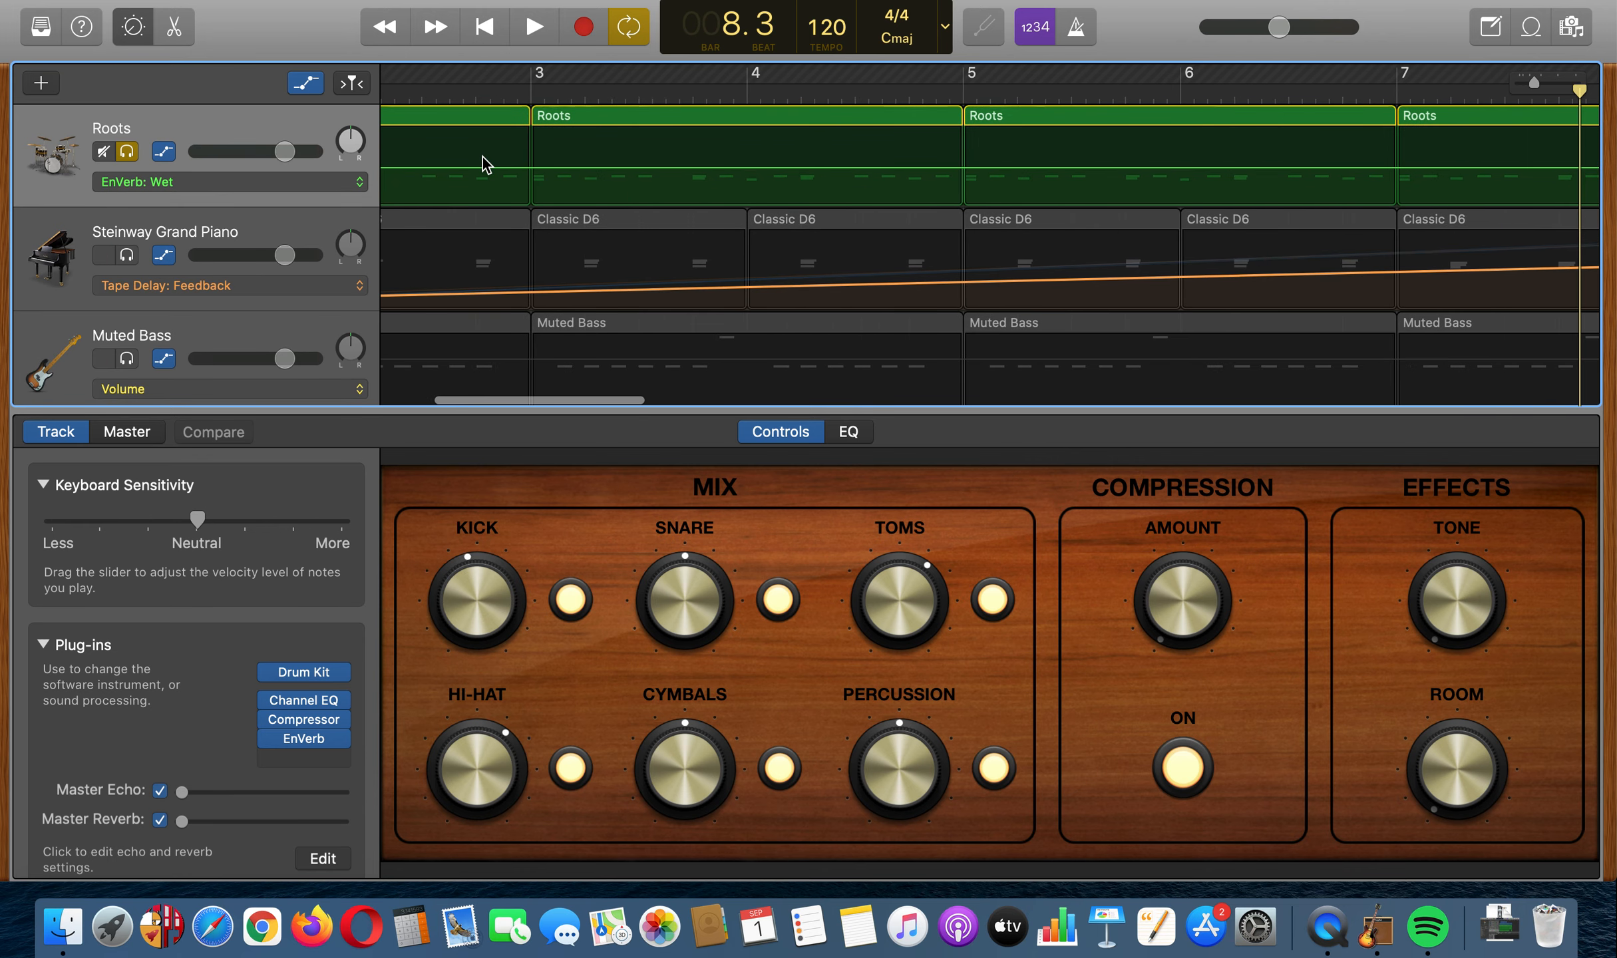
pyautogui.moveTo(392, 171); pyautogui.dragTo(392, 203)
pyautogui.hscroll(10, 704, 193)
pyautogui.hscroll(2, 707, 193)
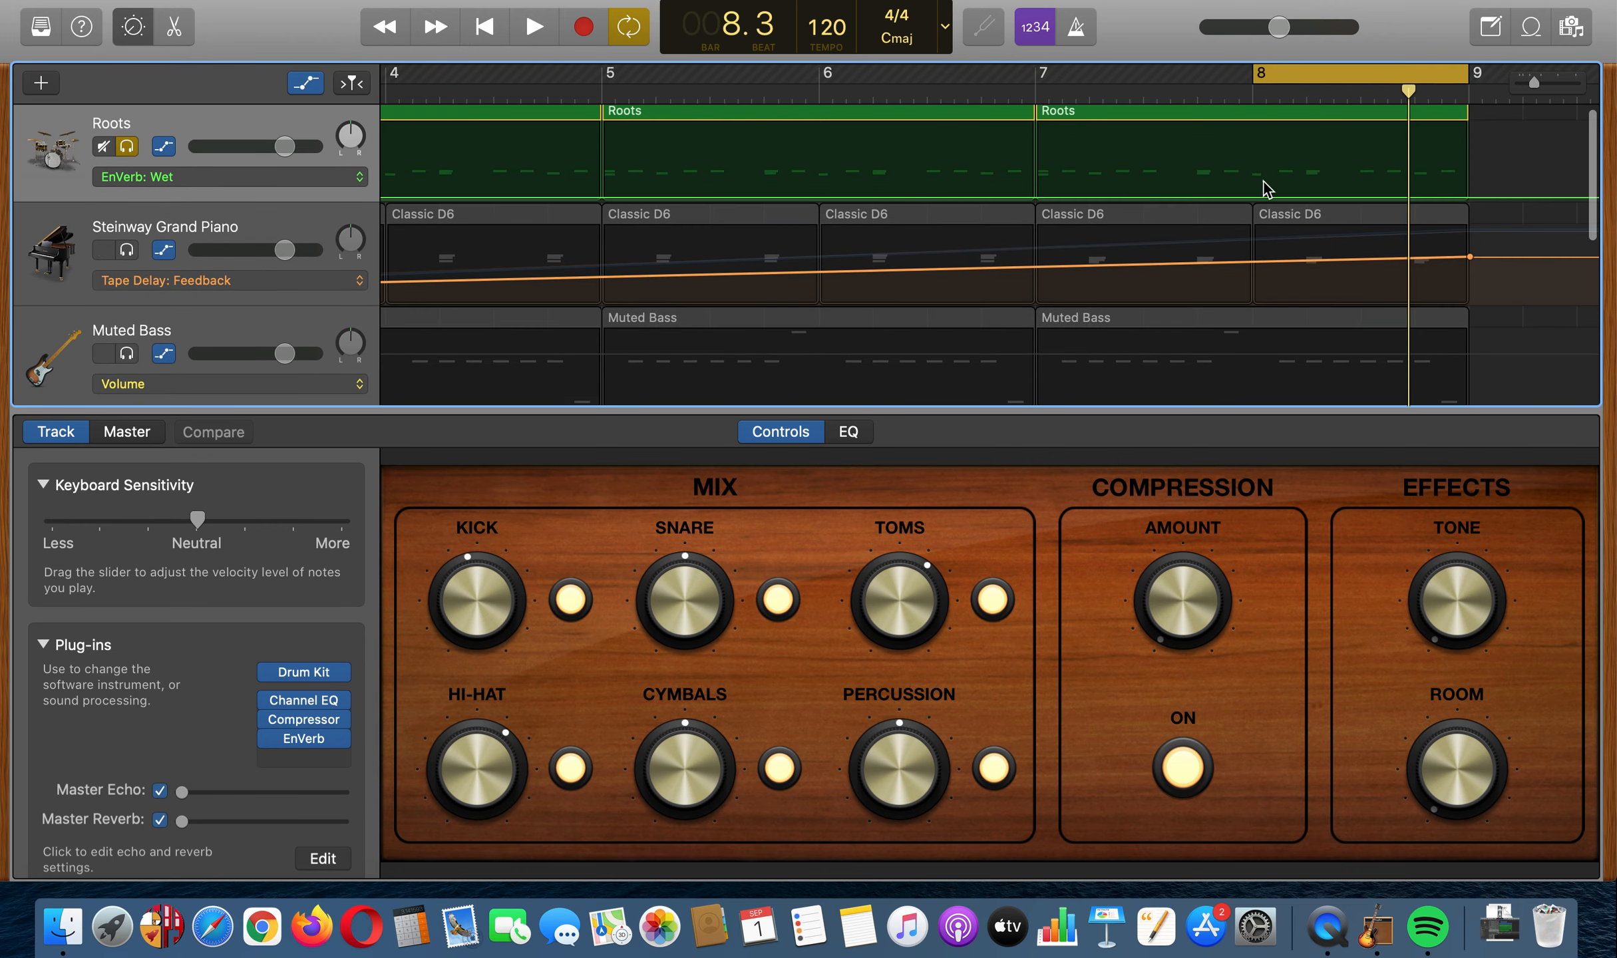
pyautogui.click(1491, 198)
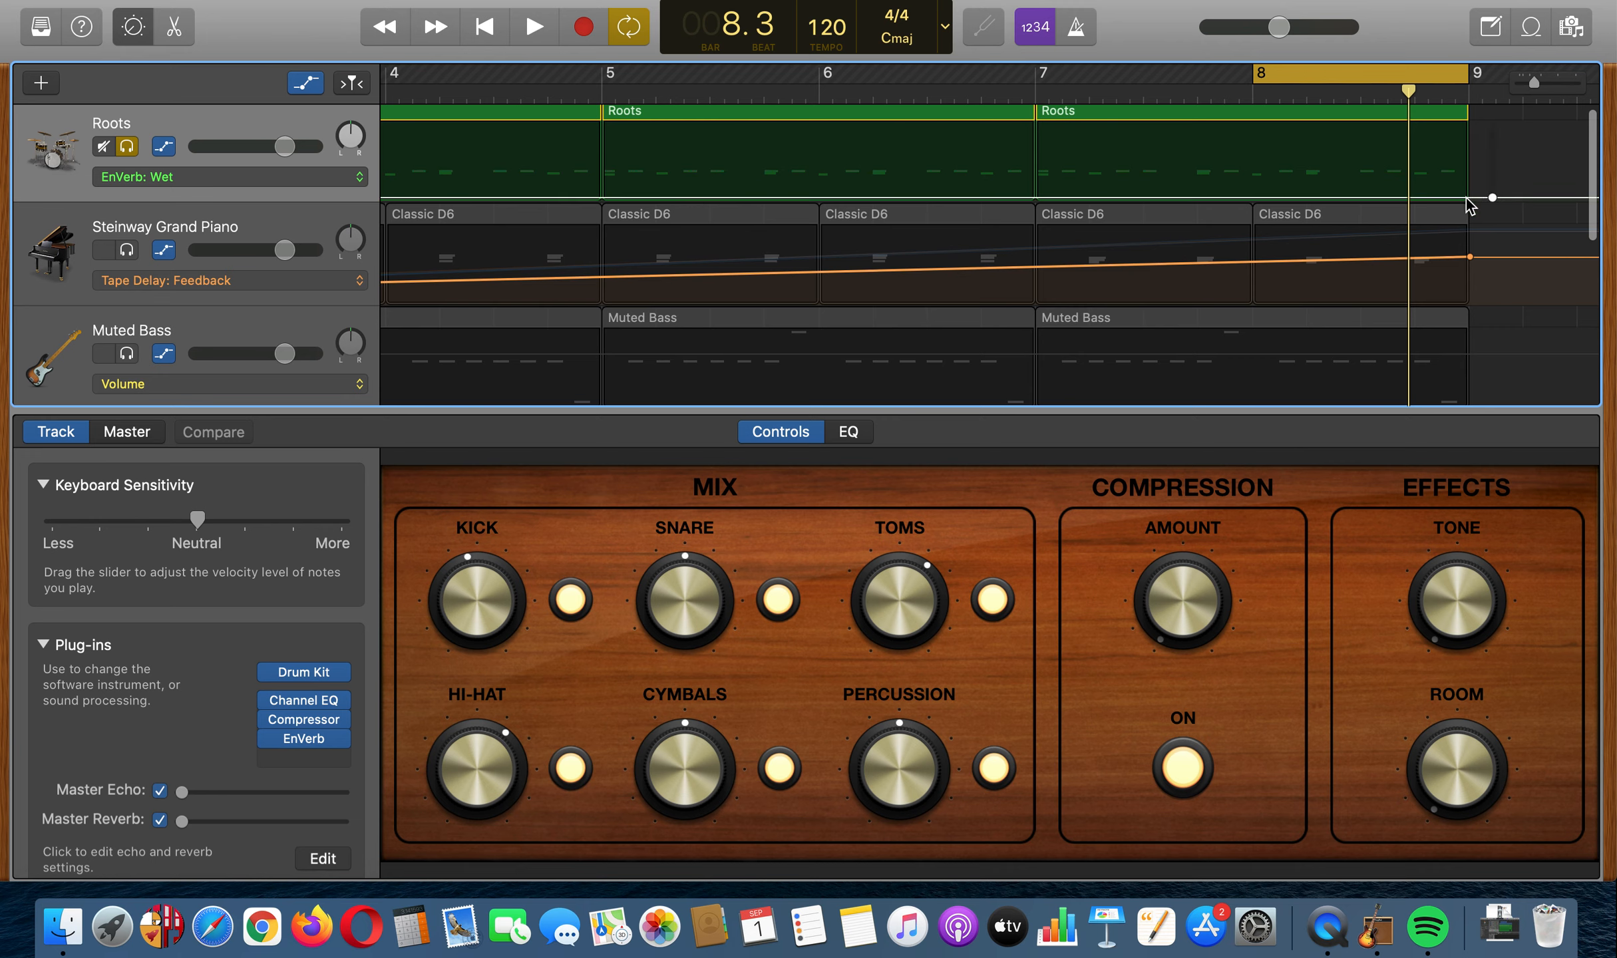
pyautogui.moveTo(1466, 197); pyautogui.dragTo(1467, 125)
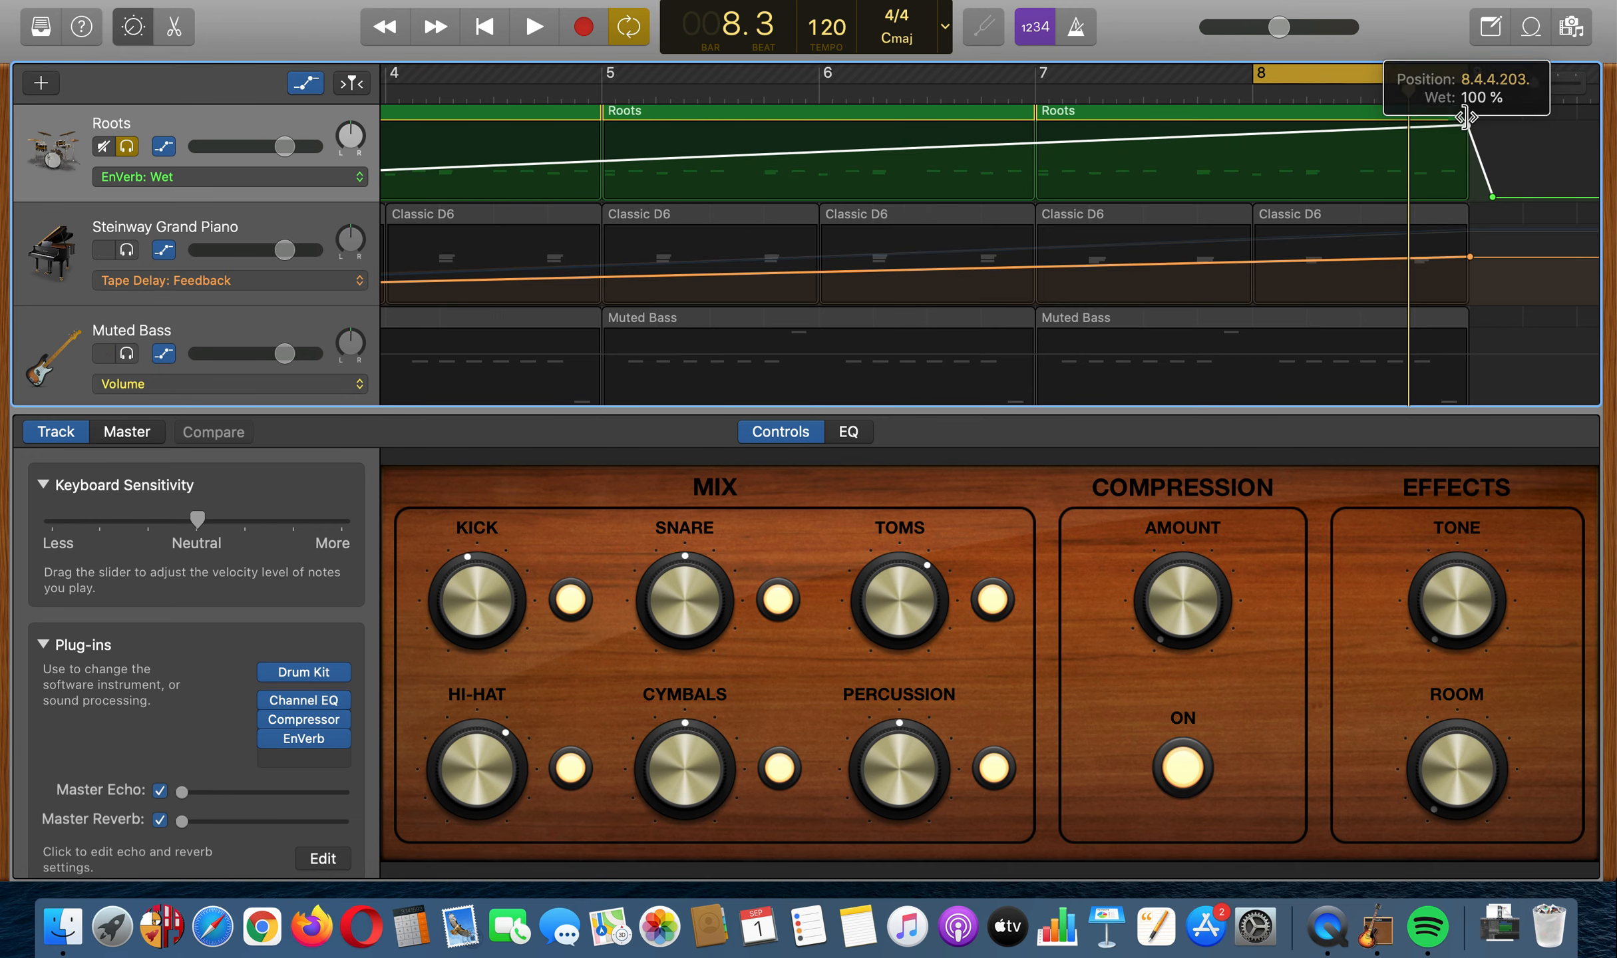
# Play the soloed drums from bar 4 with cycling turned off and follow the Wet automation into bar 11, then stop.
pyautogui.click(436, 100)
pyautogui.press('space')
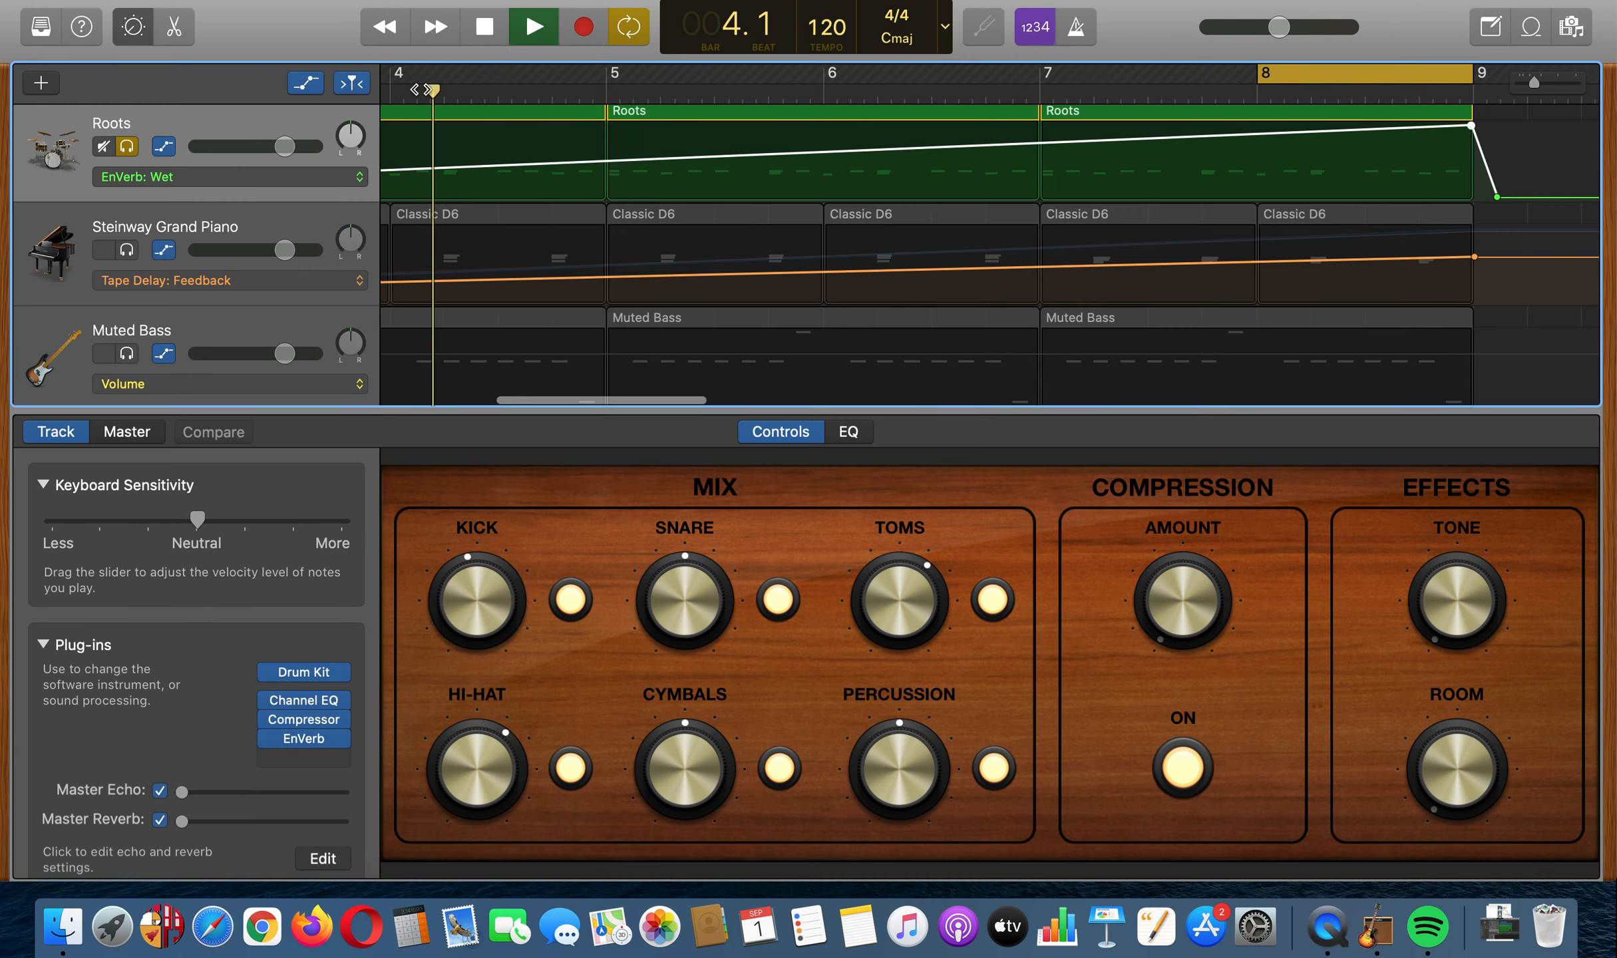
pyautogui.click(1418, 80)
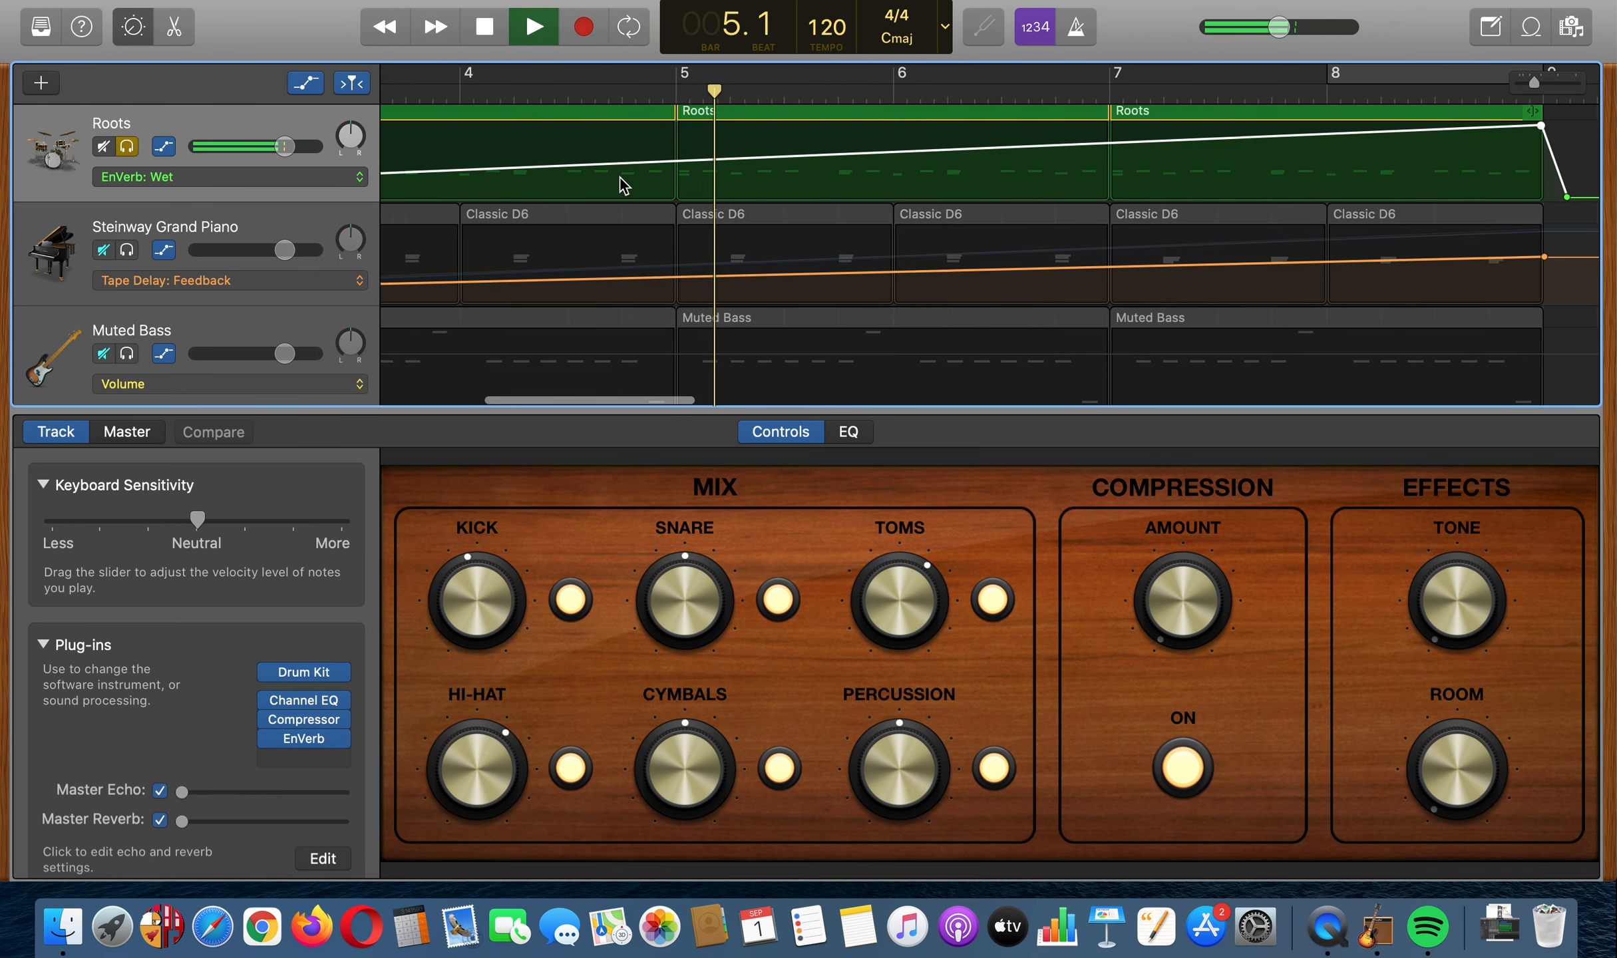
pyautogui.hscroll(-15, 960, 177)
pyautogui.hscroll(13, 966, 183)
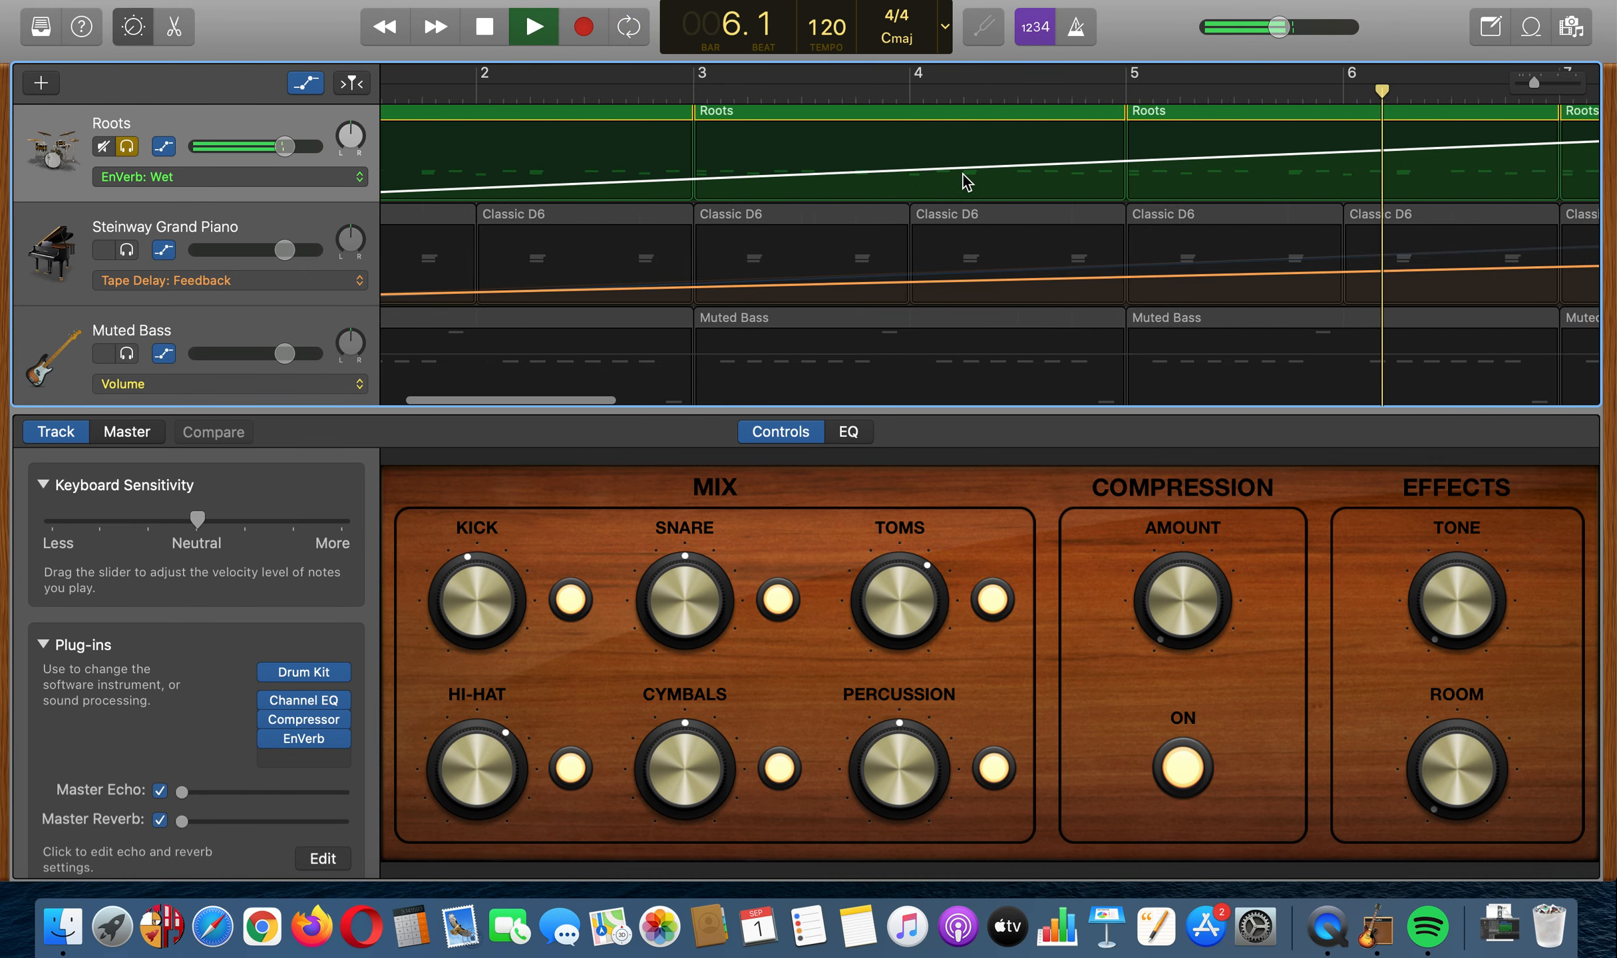
pyautogui.scroll(-5, 983, 178)
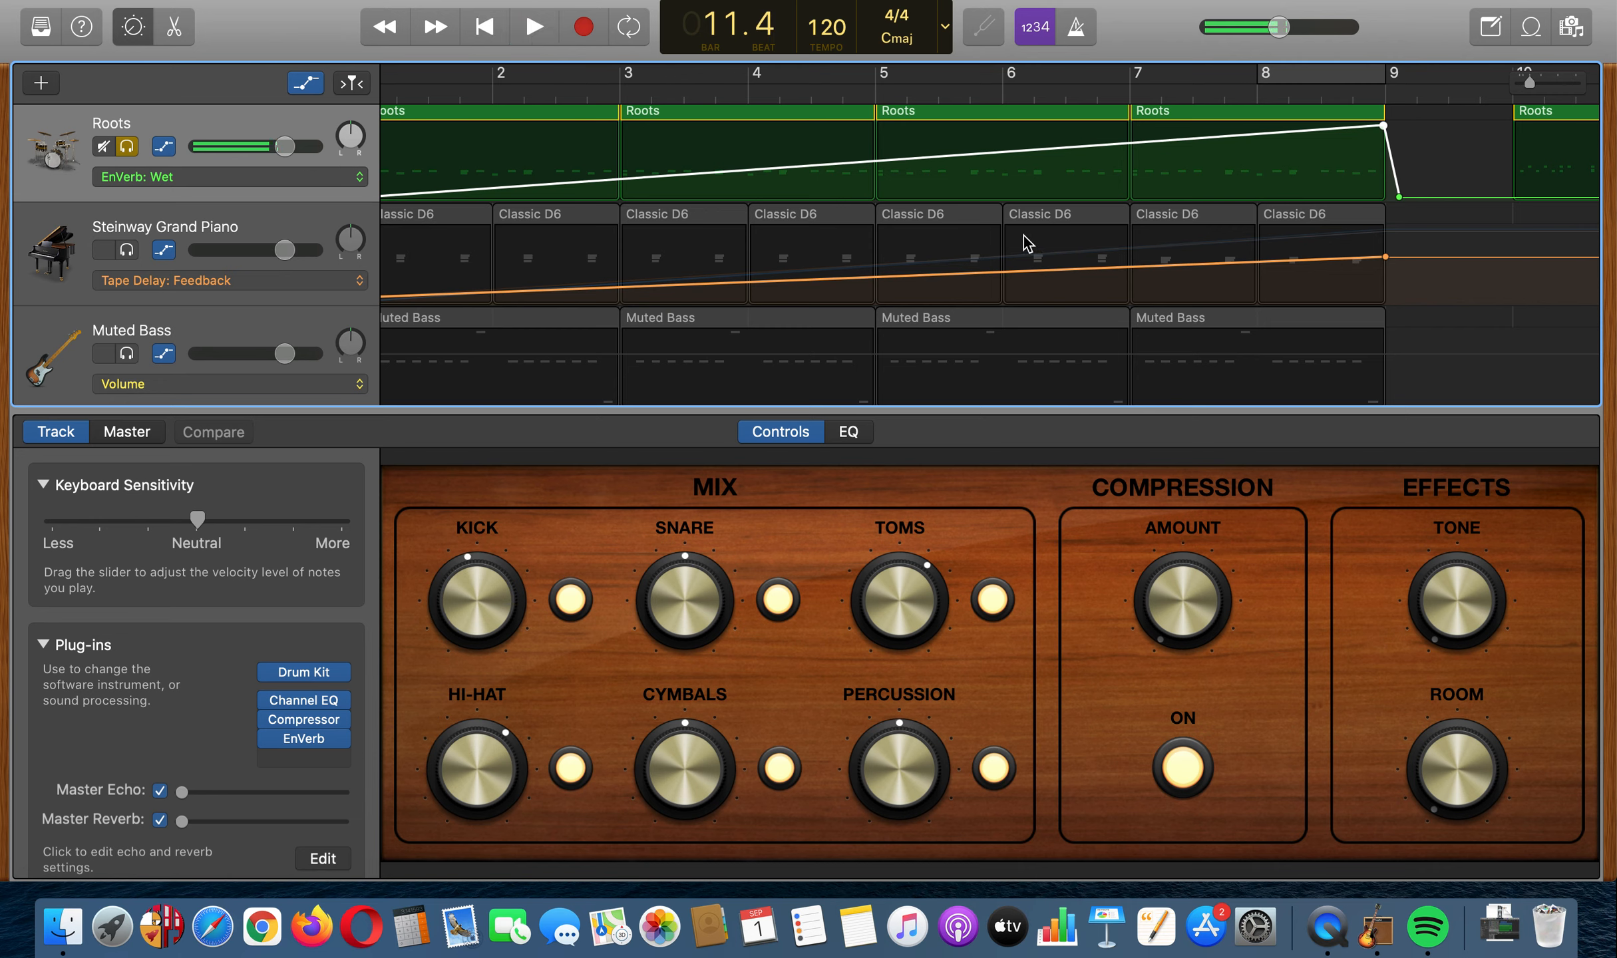
# Lower the peak of the Roots Wet automation at the end of bar 8 to 28% and hide the Smart Controls.
pyautogui.moveTo(1383, 127); pyautogui.dragTo(1386, 185)
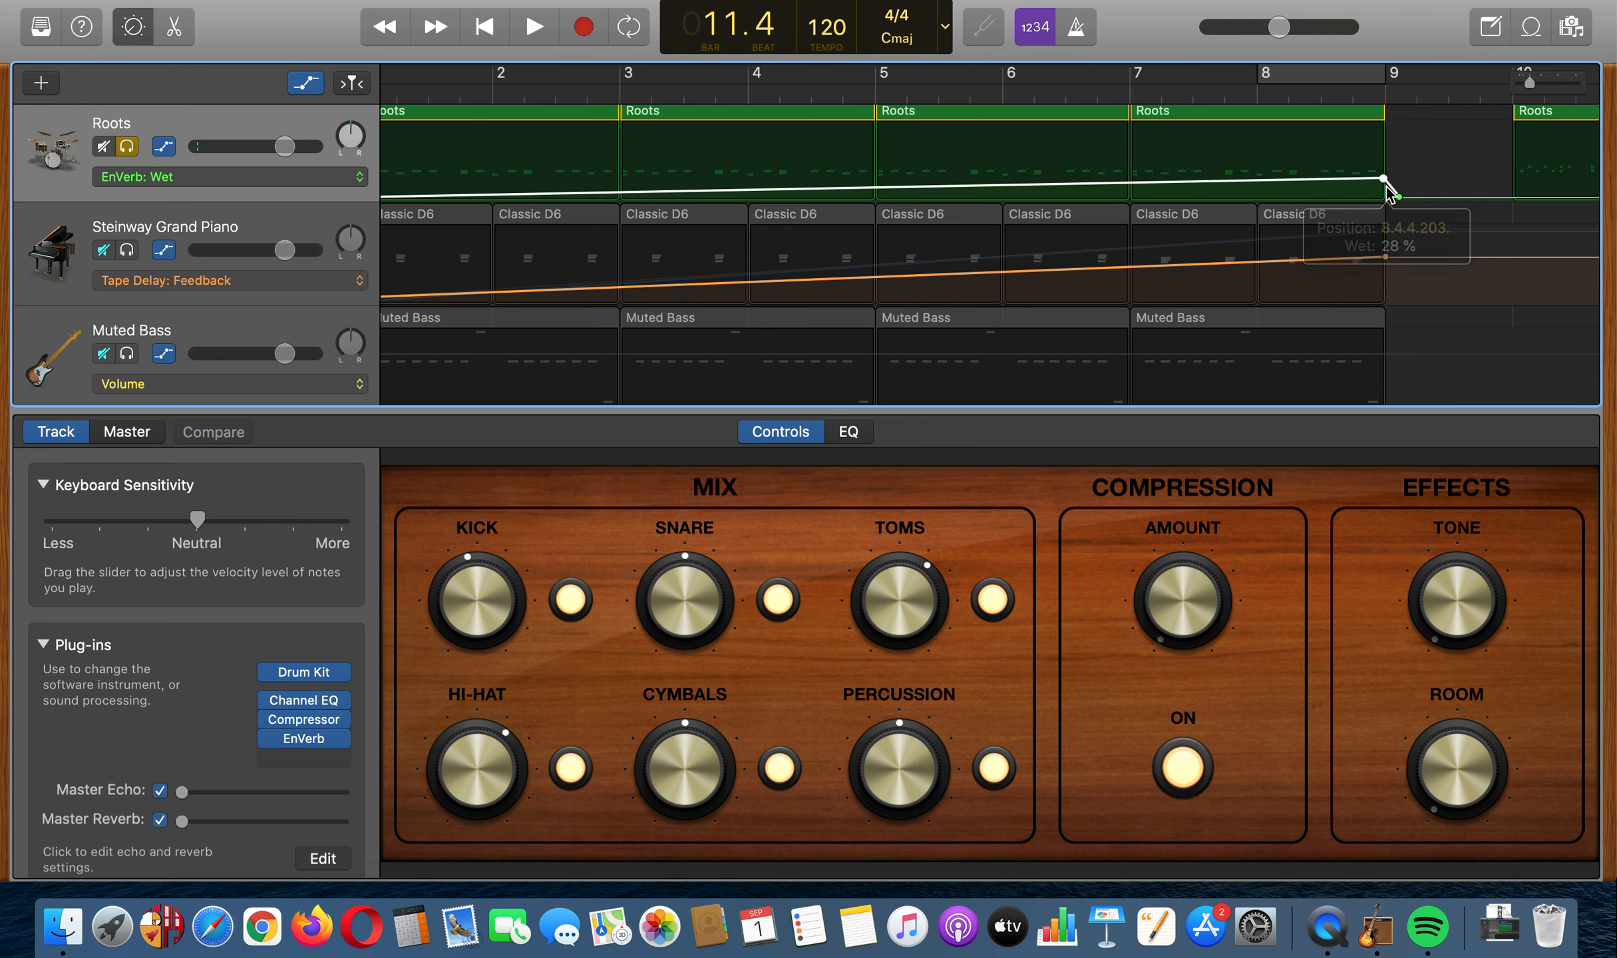
pyautogui.hscroll(-2, 1386, 186)
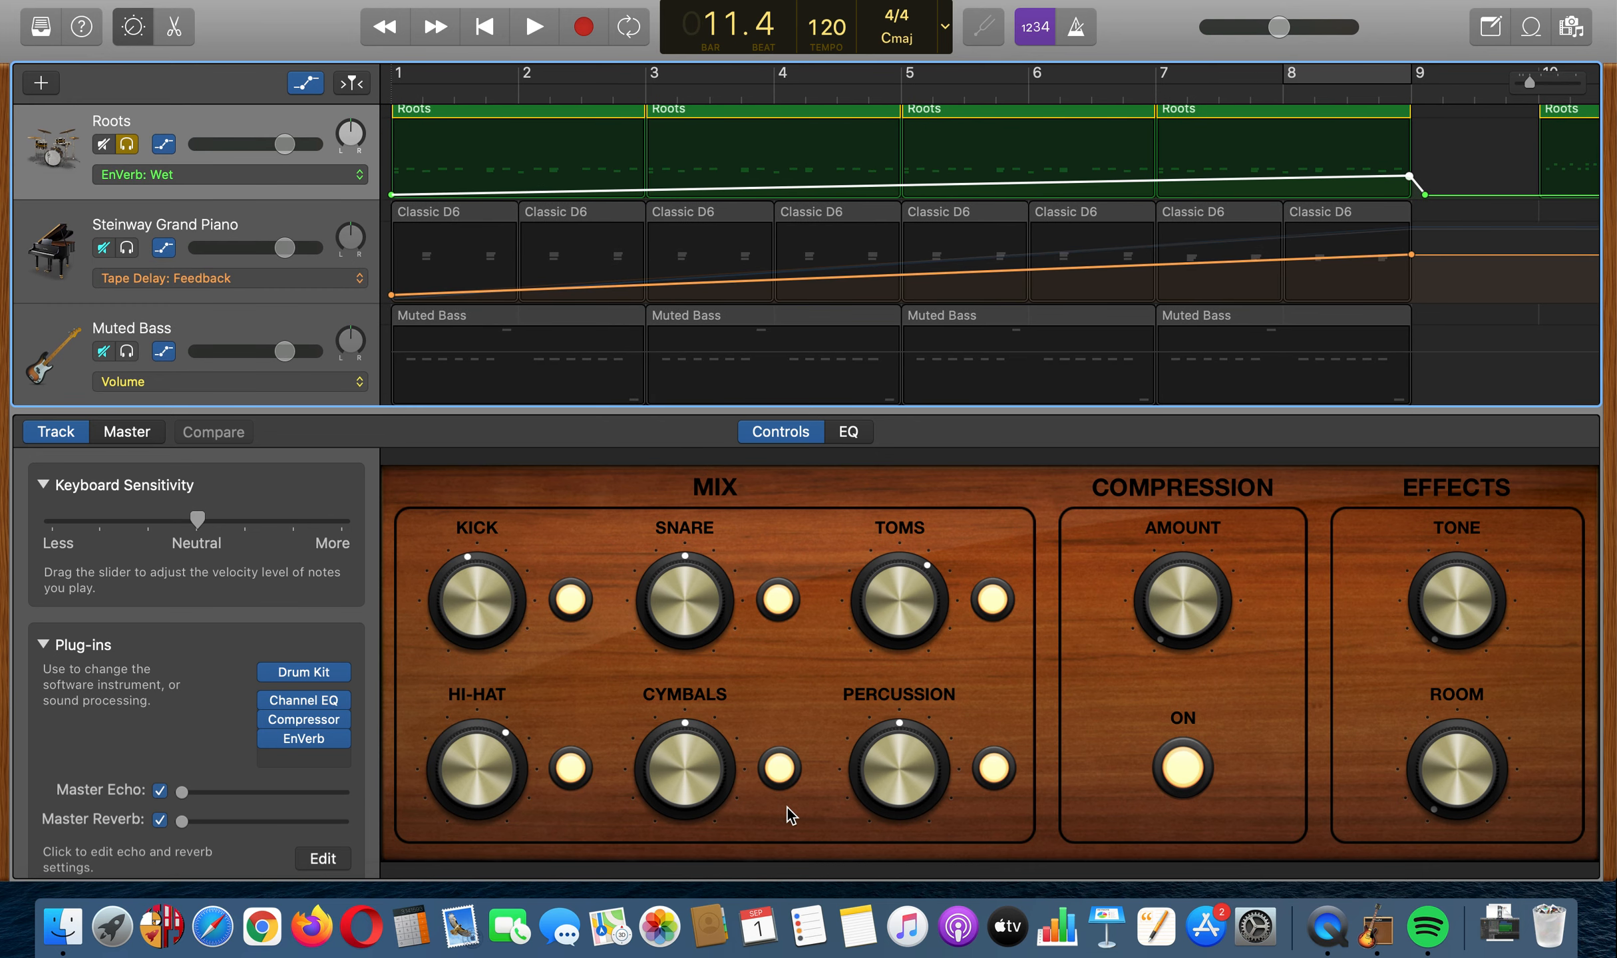
pyautogui.click(134, 28)
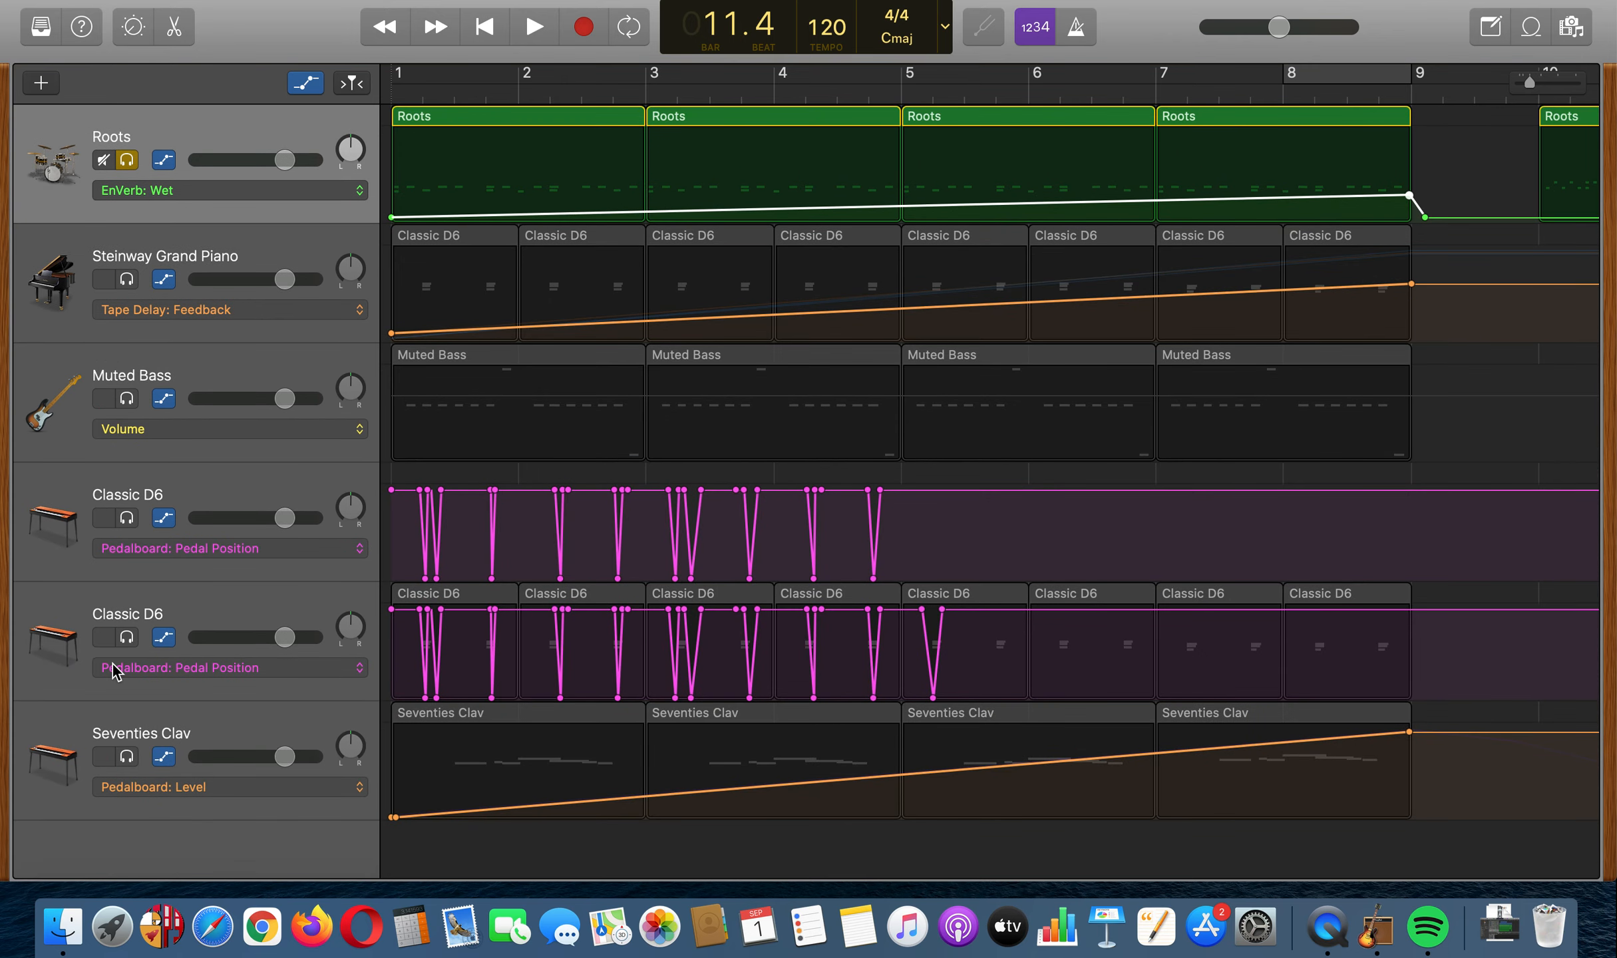